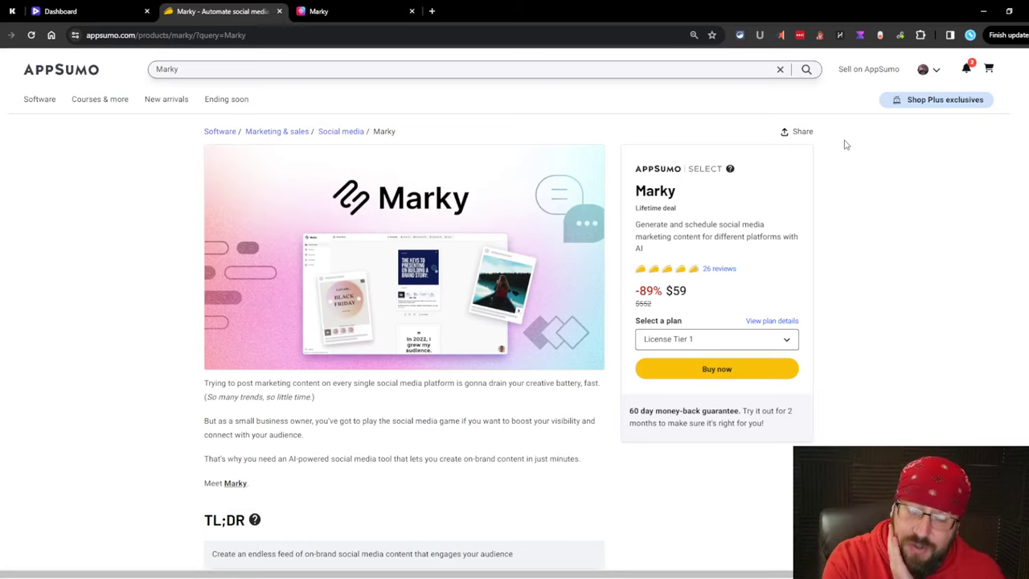
# Scroll through the AppSumo Marky page to review the $59 License Tier 1 lifetime deal.
pyautogui.scroll(-2, 848, 138)
pyautogui.scroll(-4, 846, 143)
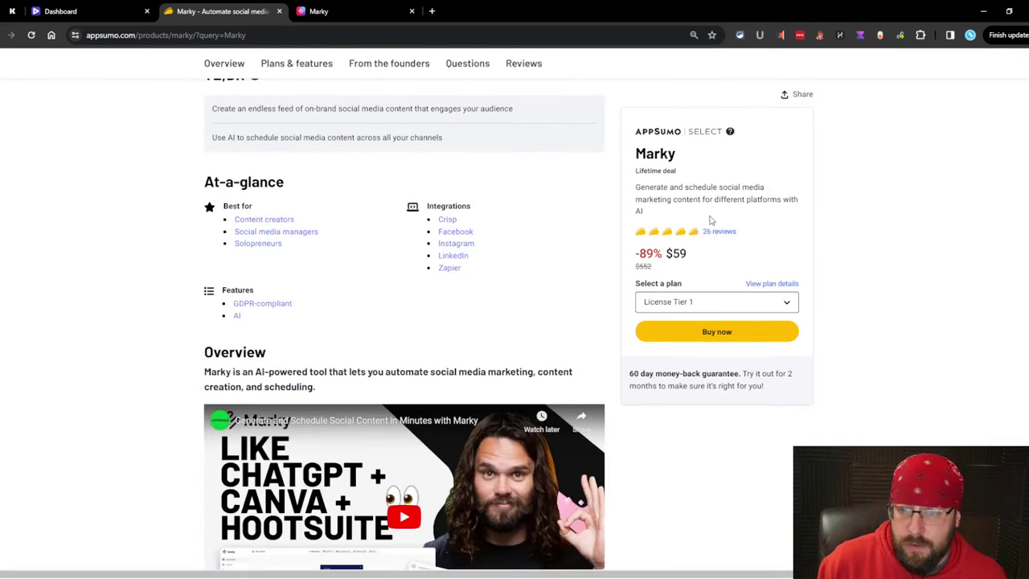
pyautogui.scroll(2, 588, 197)
pyautogui.scroll(-1, 567, 196)
pyautogui.scroll(-1, 567, 195)
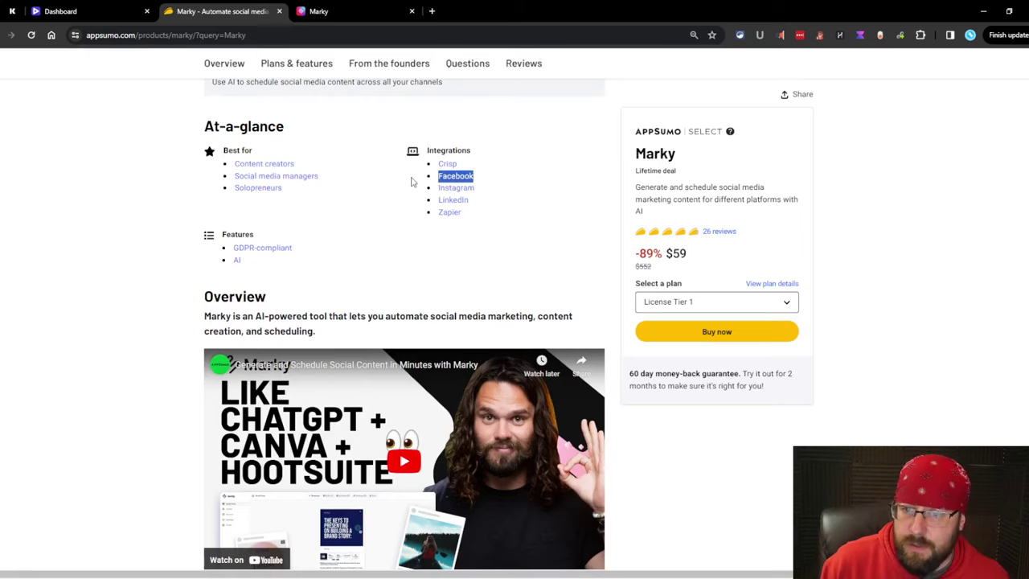
pyautogui.scroll(-3, 451, 191)
pyautogui.scroll(-5, 443, 191)
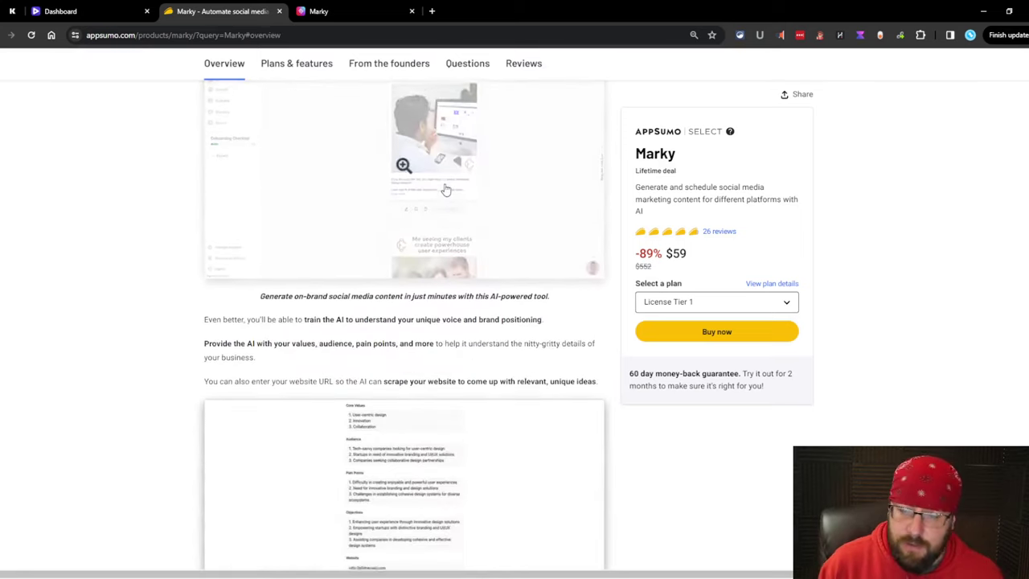
pyautogui.scroll(11, 451, 169)
pyautogui.scroll(3, 378, 135)
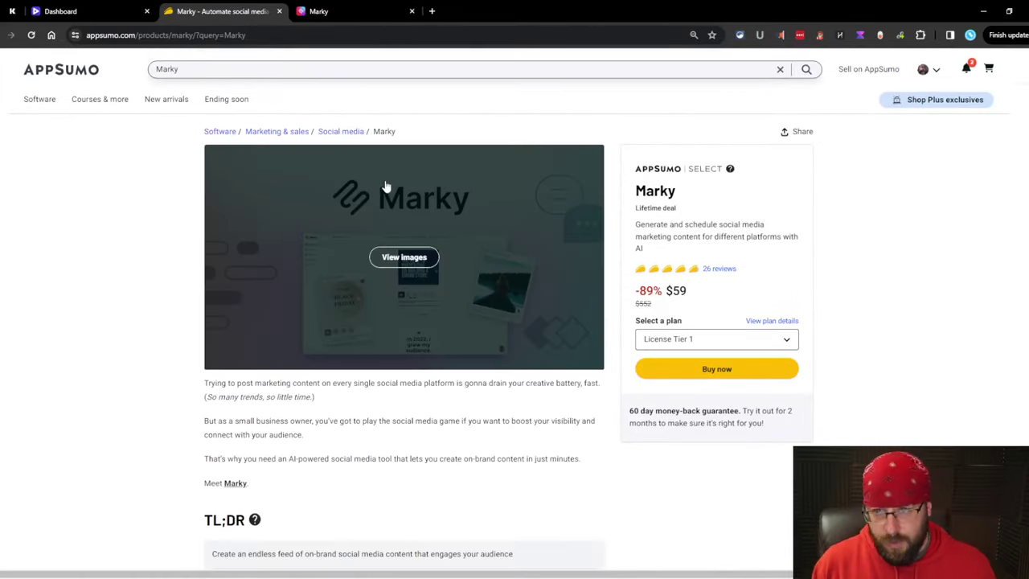
# Switch to the Marky setup page and start filling in the business description box.
pyautogui.click(334, 10)
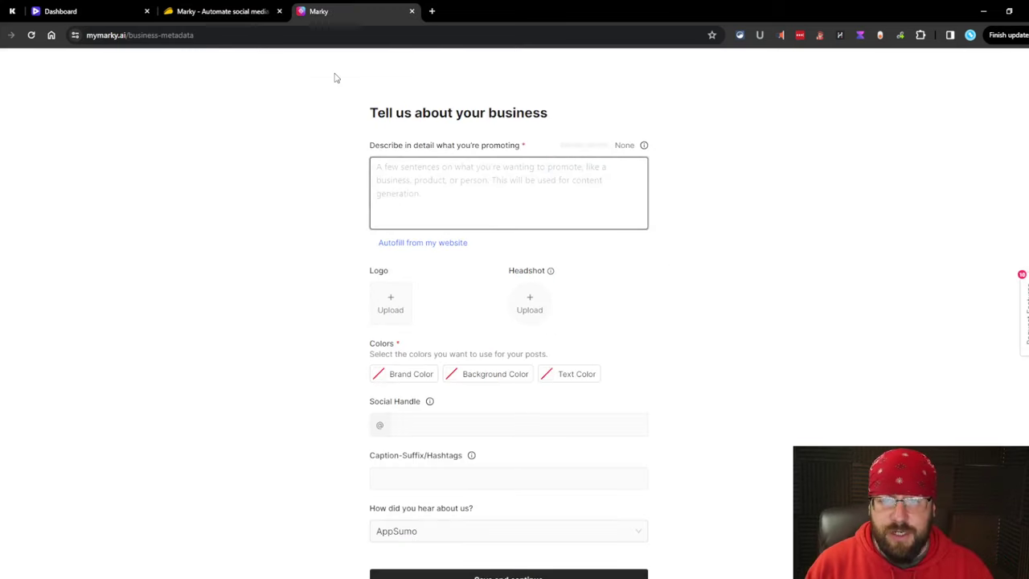
pyautogui.click(477, 184)
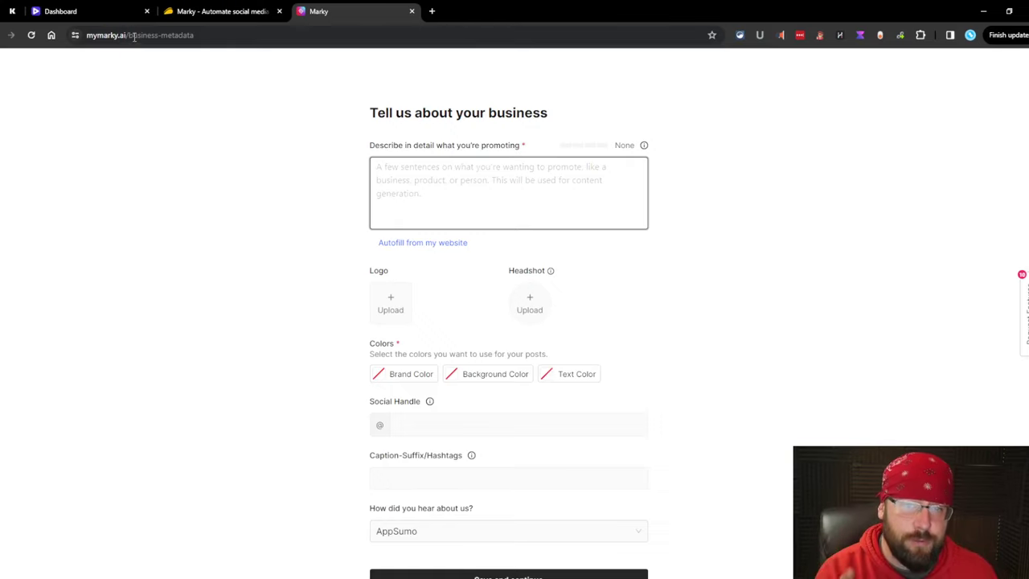
pyautogui.click(423, 242)
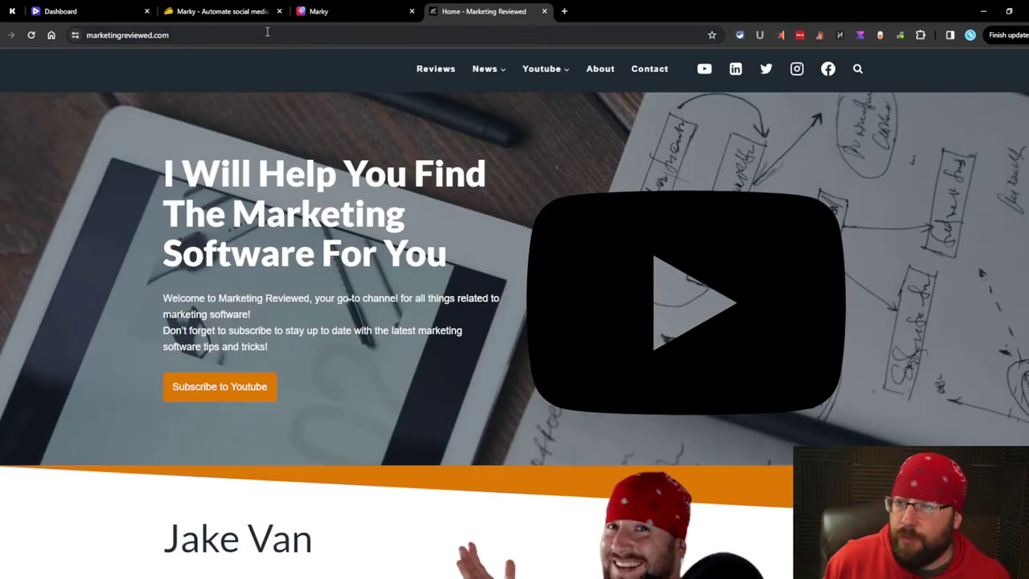
pyautogui.click(127, 34)
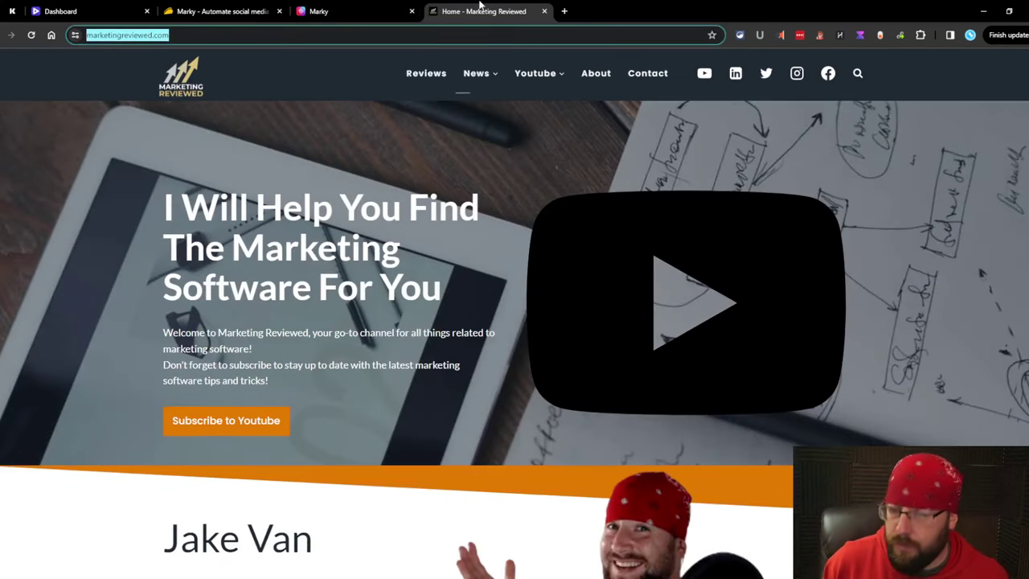
pyautogui.click(338, 11)
pyautogui.write('https://marketingreviewed.com/')
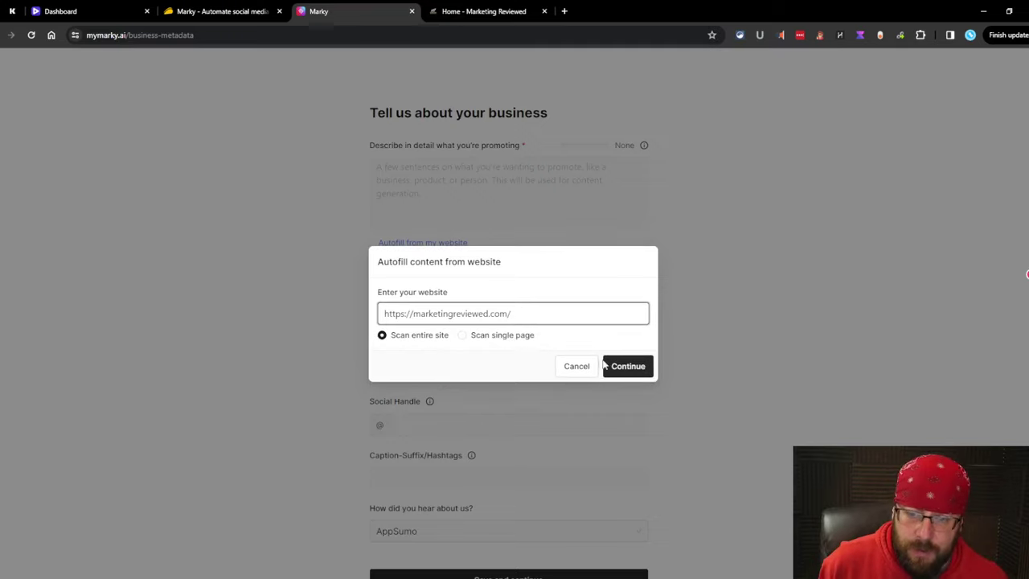
pyautogui.click(635, 366)
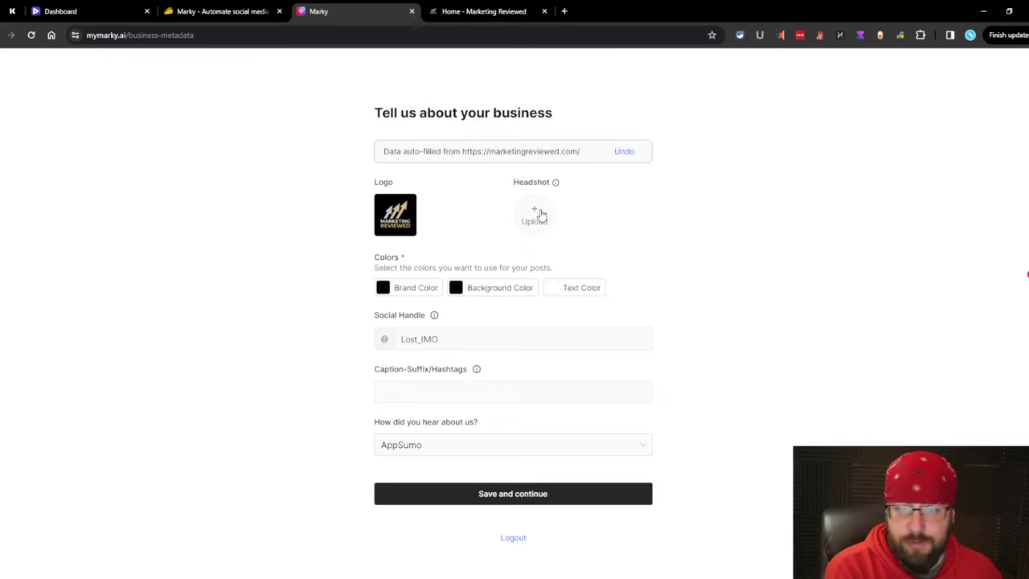
# Upload a headshot photo and set the brand colour to the logo's gold with the eyedropper.
pyautogui.click(541, 213)
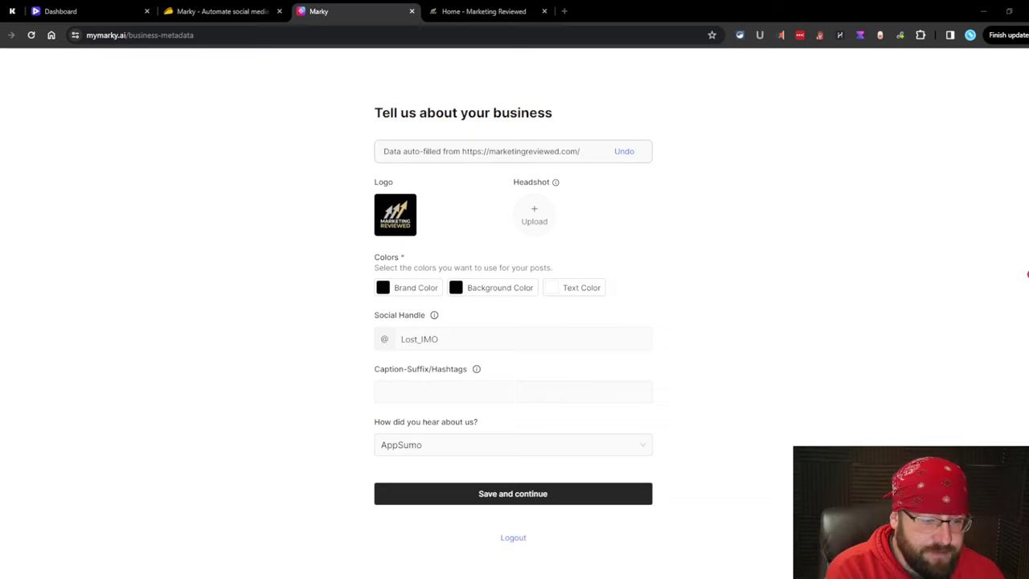
pyautogui.press('Return')
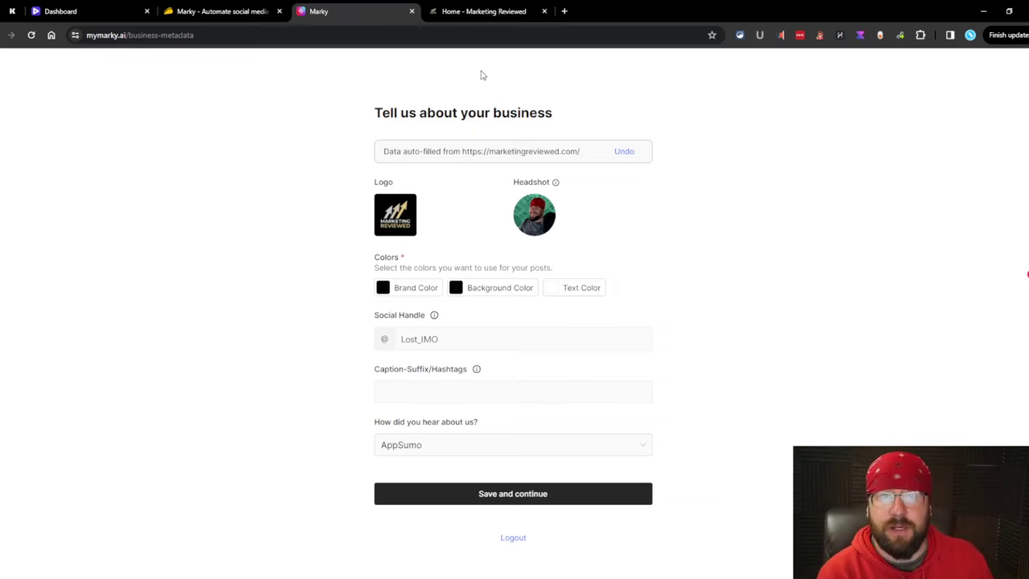
pyautogui.click(420, 291)
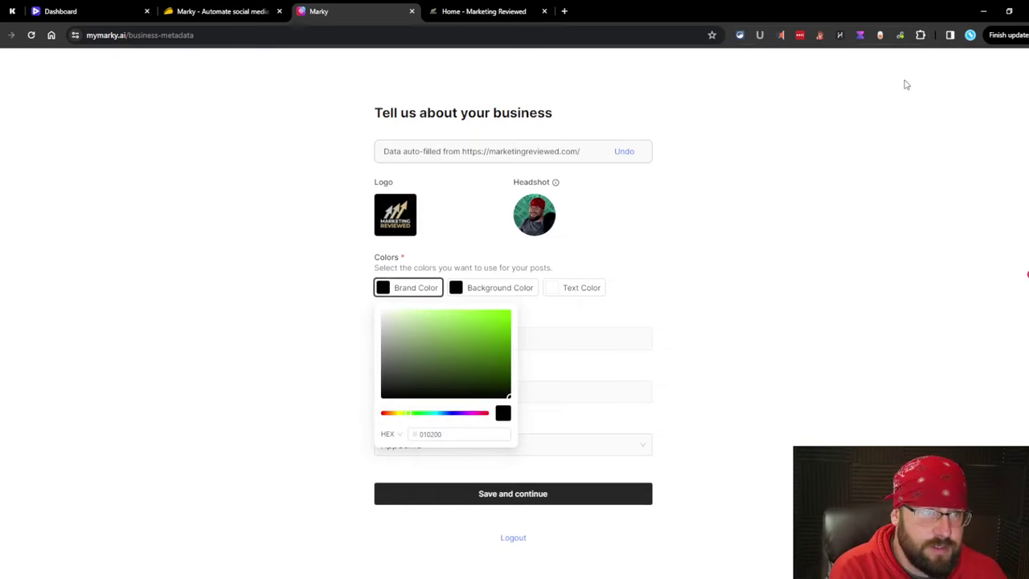
pyautogui.click(880, 35)
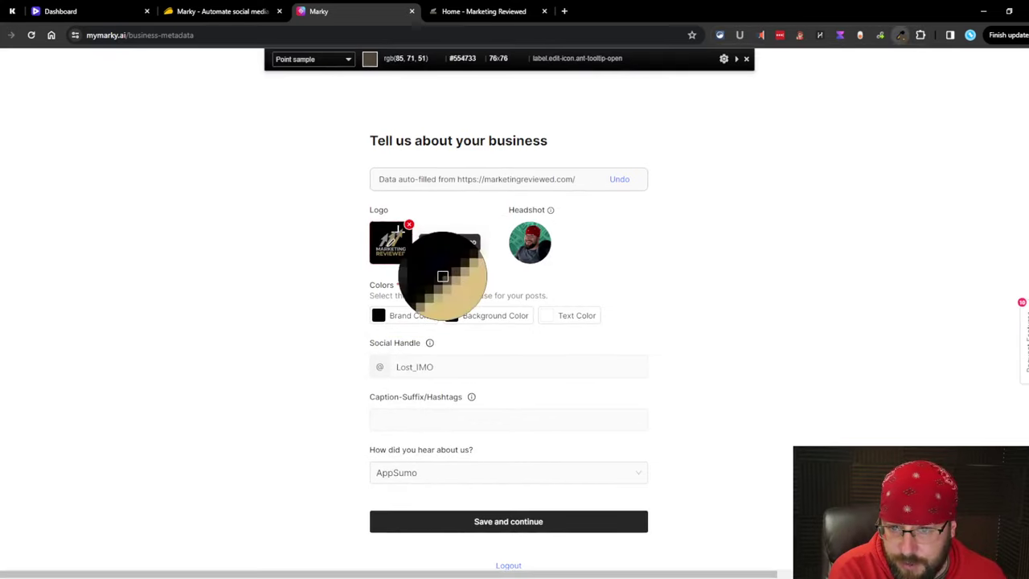
pyautogui.click(401, 232)
# Keep AppSumo as the referral source and save the business details to generate content.
pyautogui.click(475, 371)
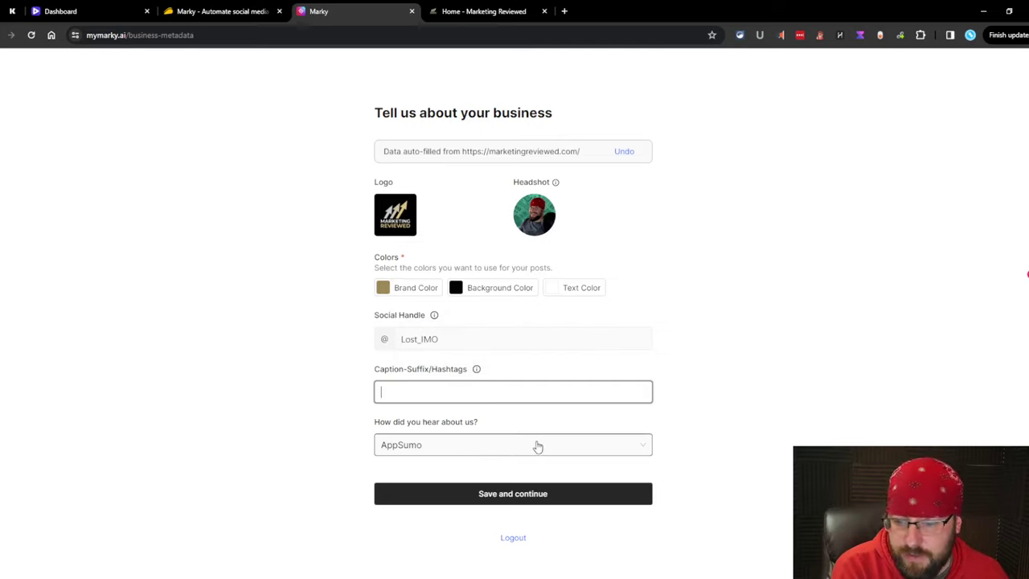
pyautogui.click(494, 448)
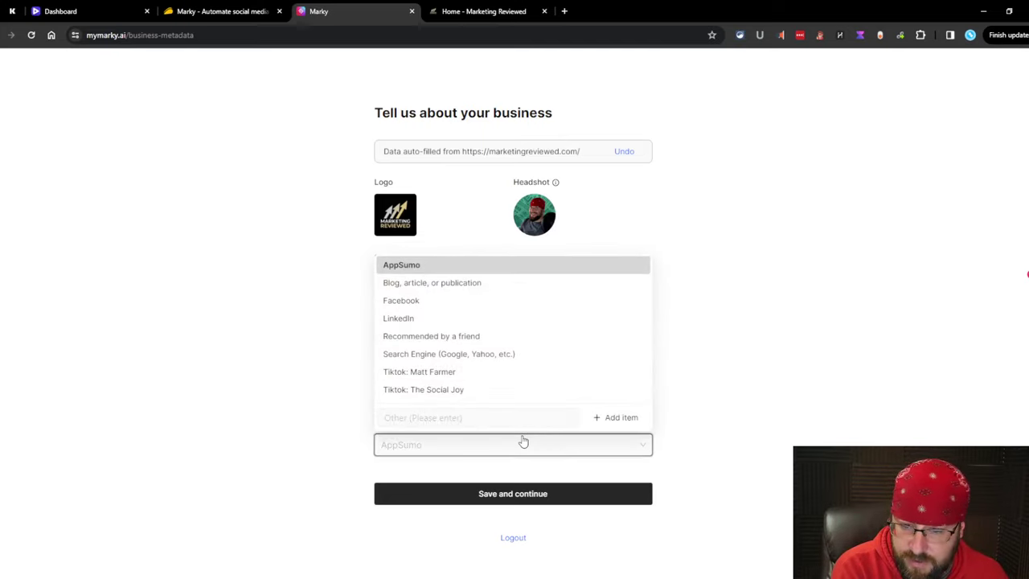
pyautogui.click(808, 381)
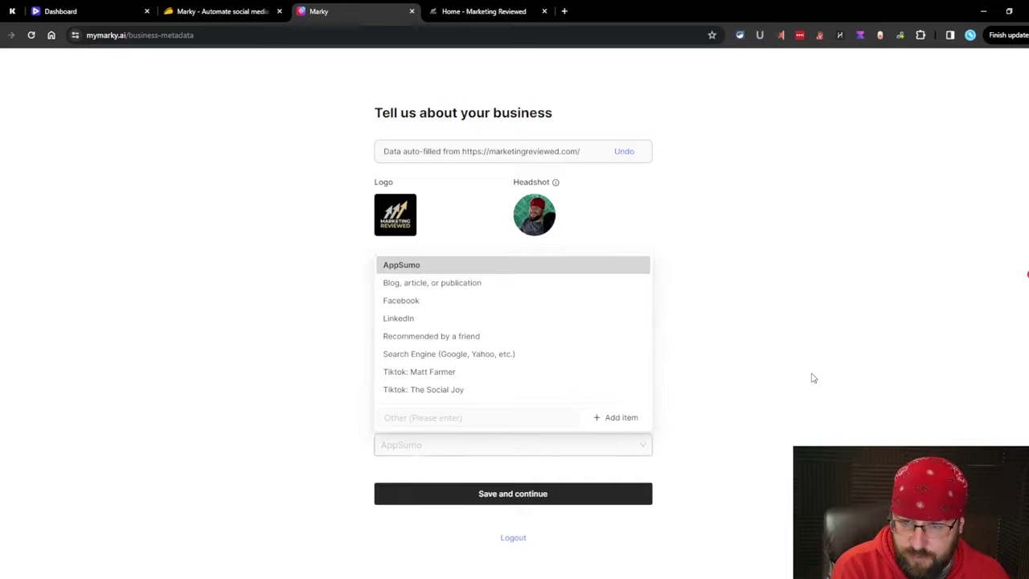
pyautogui.click(508, 494)
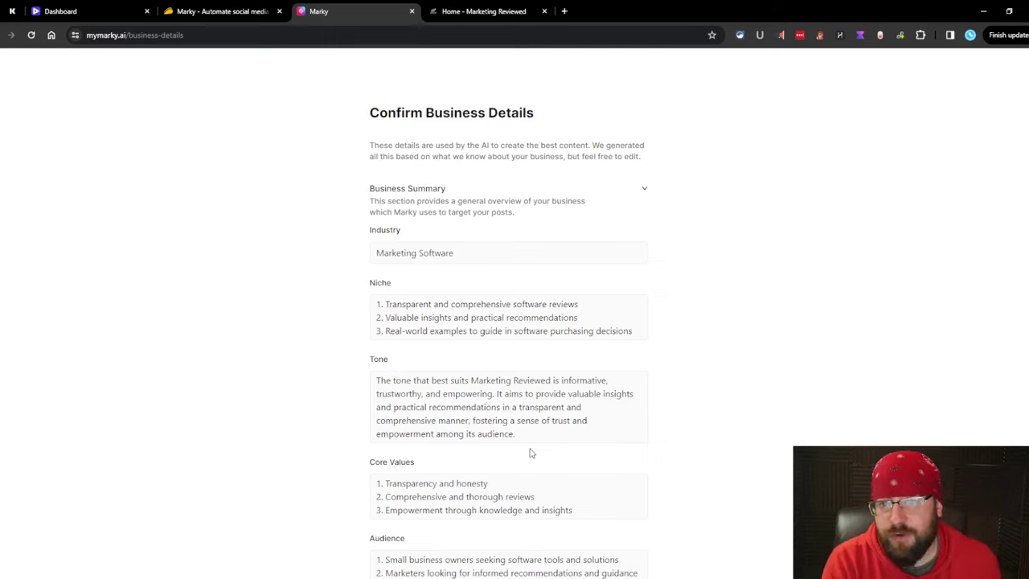
# Review the generated Marketing Software details, leaving the Core Values list unchanged.
pyautogui.click(585, 508)
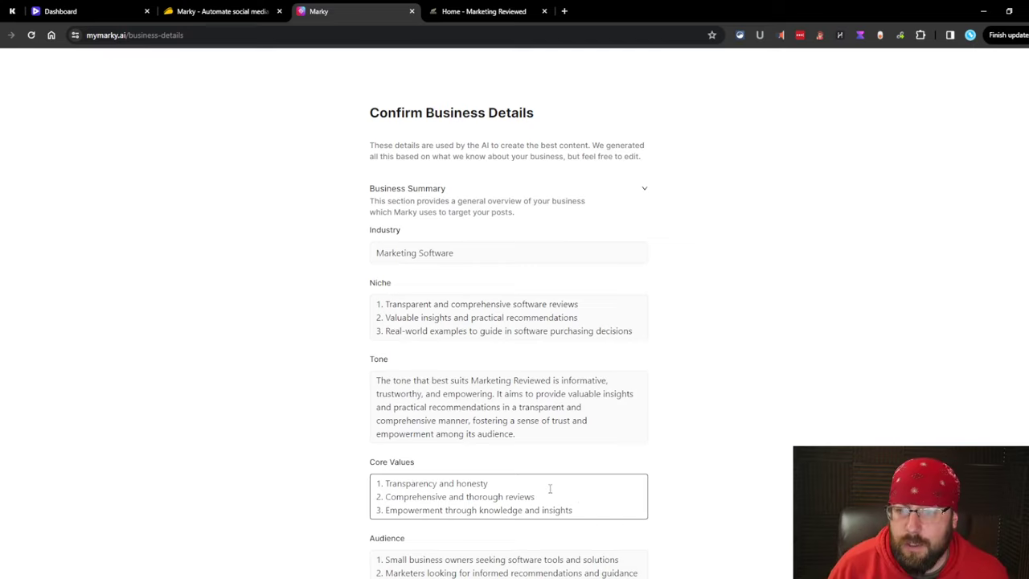
pyautogui.click(598, 457)
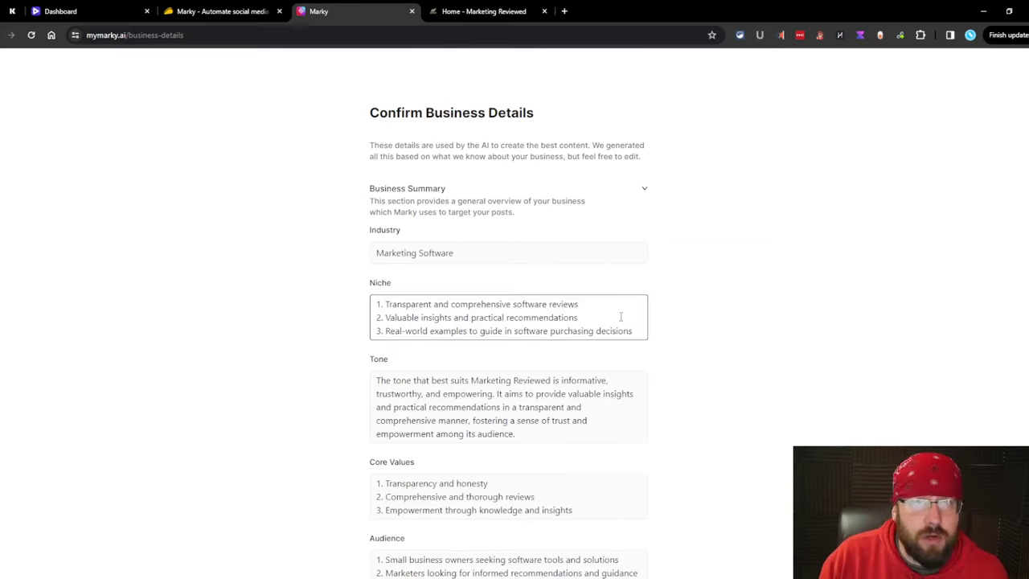
pyautogui.scroll(-2, 655, 308)
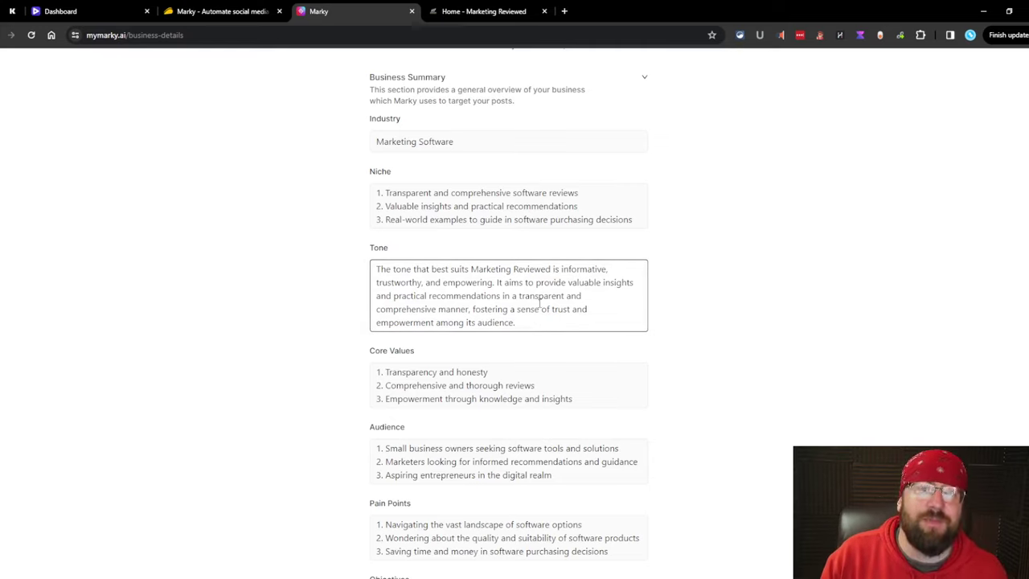
pyautogui.scroll(-1, 608, 326)
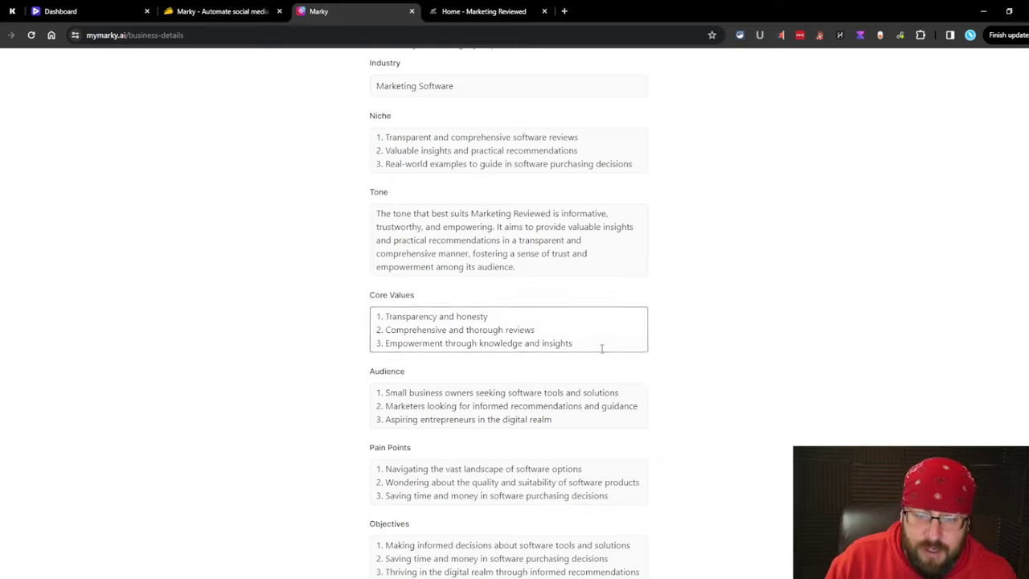
pyautogui.click(602, 348)
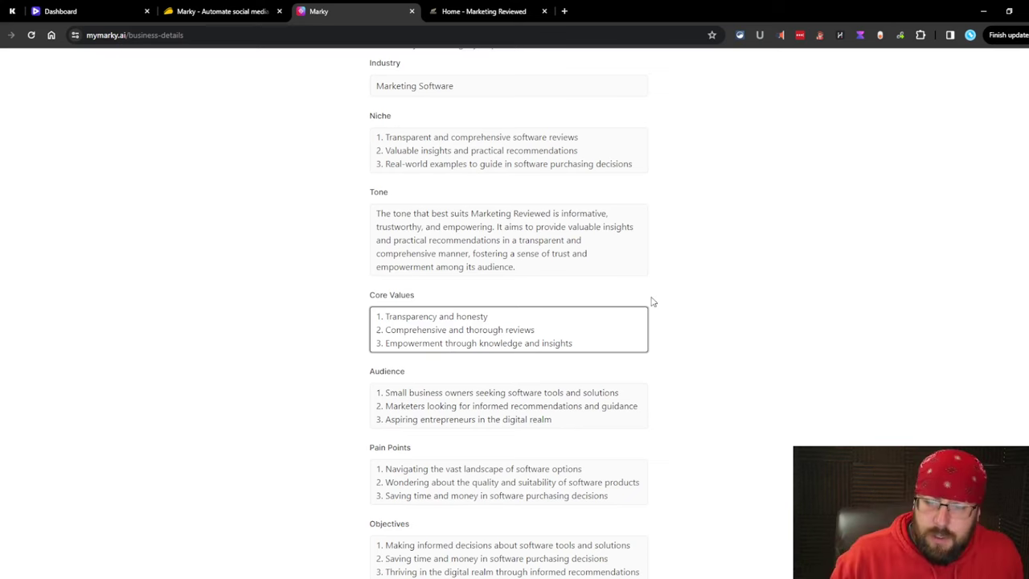
pyautogui.scroll(-2, 667, 314)
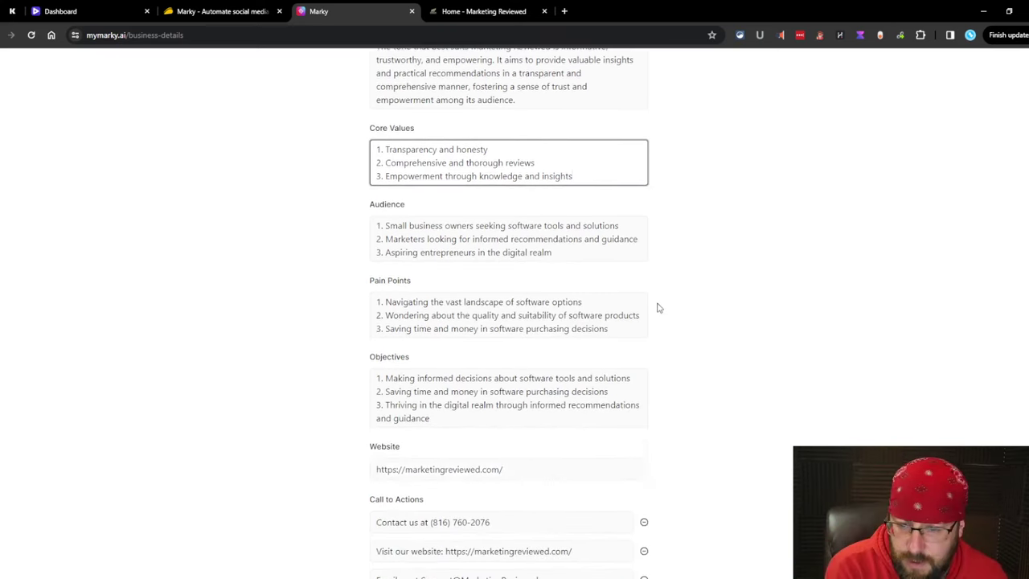
pyautogui.scroll(-2, 657, 302)
pyautogui.scroll(-3, 700, 301)
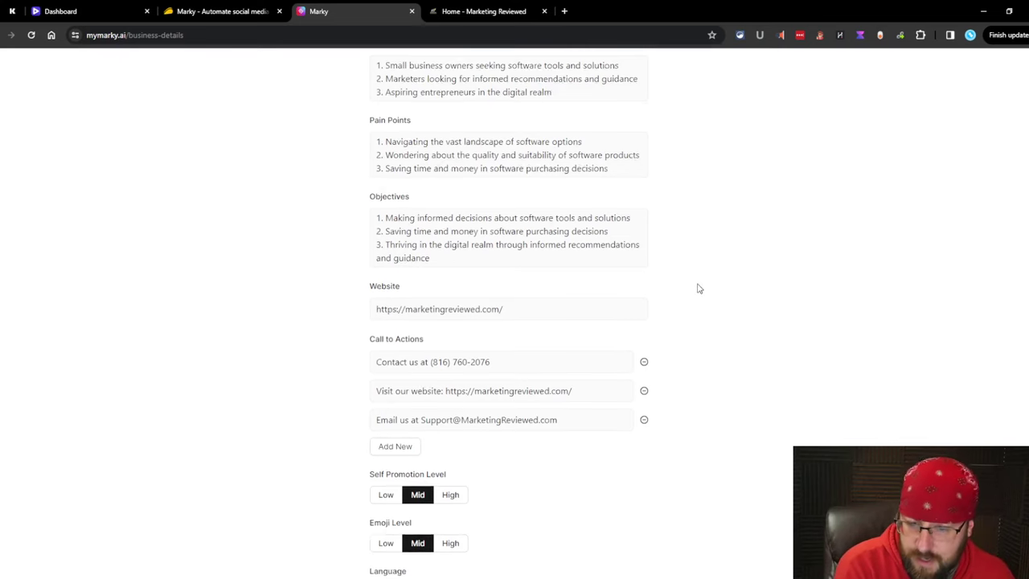
pyautogui.scroll(1, 496, 285)
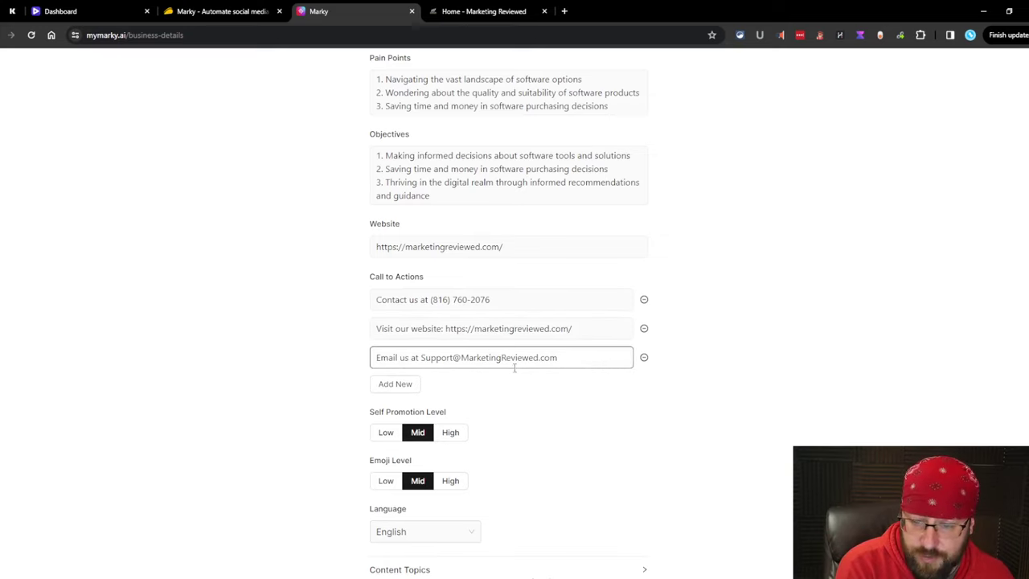
pyautogui.scroll(-2, 522, 378)
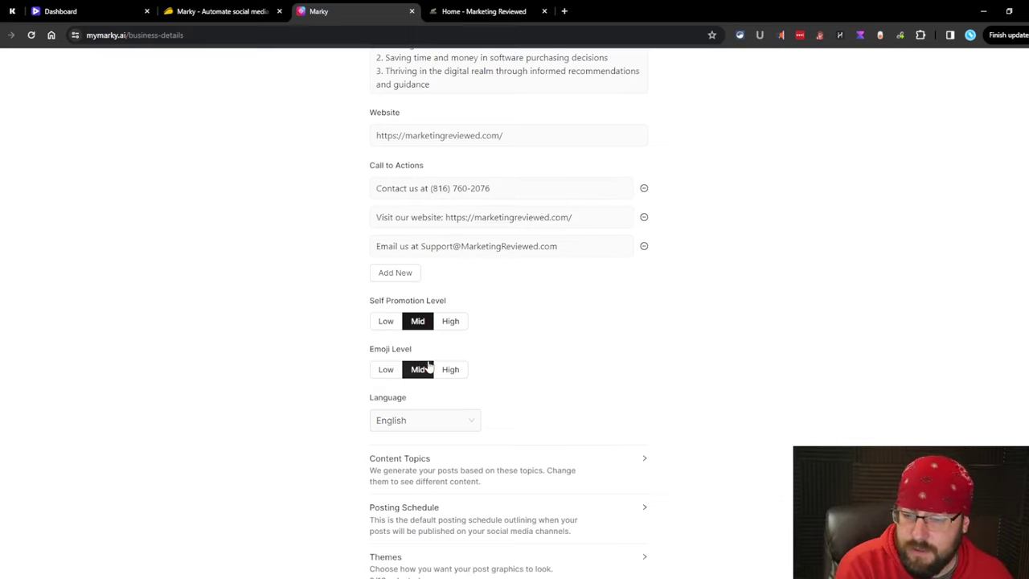
pyautogui.scroll(-1, 562, 379)
pyautogui.scroll(-1, 592, 379)
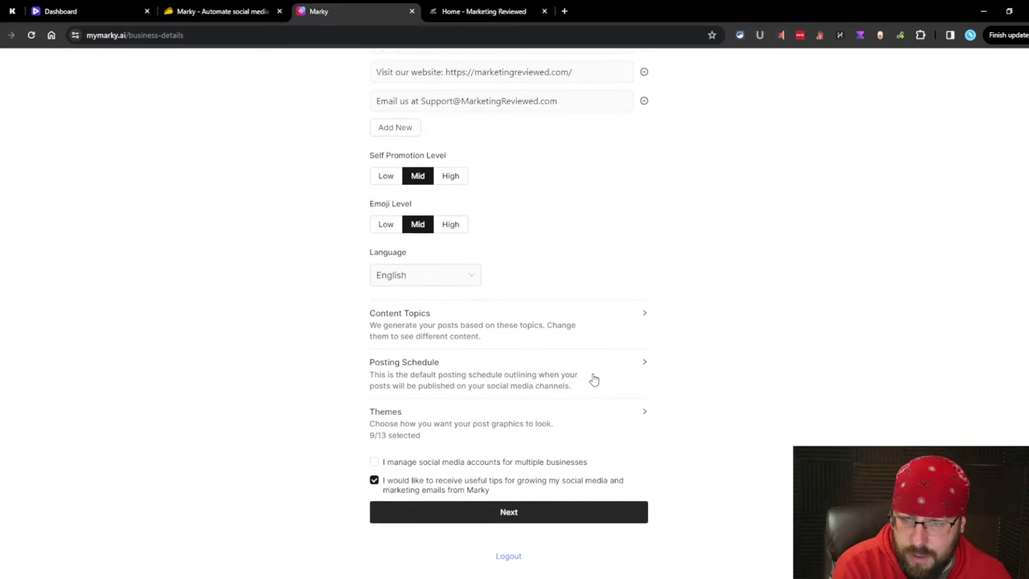
# Expand Content Topics and reveal the full list of remaining topics.
pyautogui.click(633, 312)
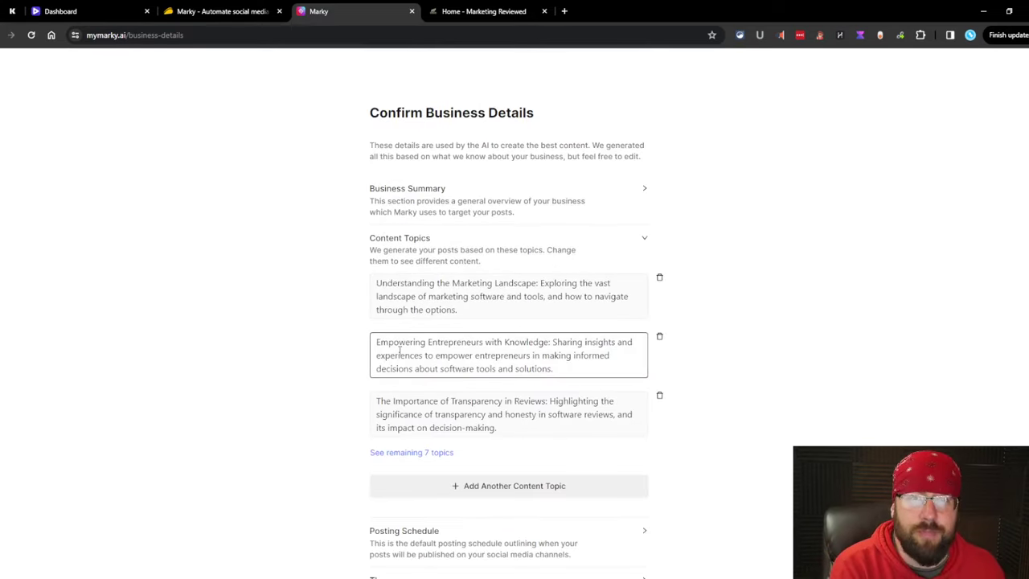
pyautogui.click(412, 452)
pyautogui.scroll(-3, 607, 329)
pyautogui.scroll(-2, 607, 328)
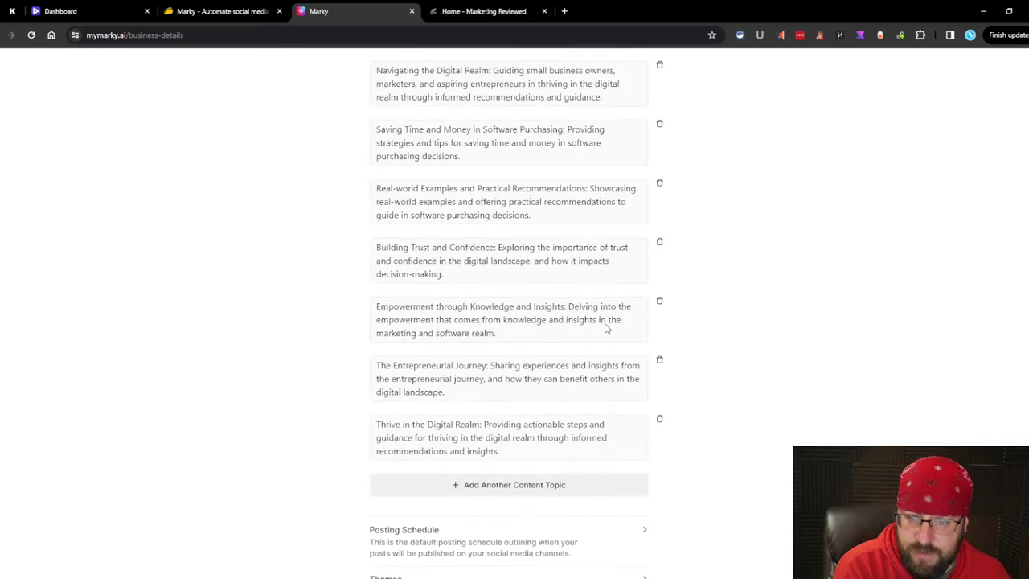
pyautogui.scroll(4, 604, 324)
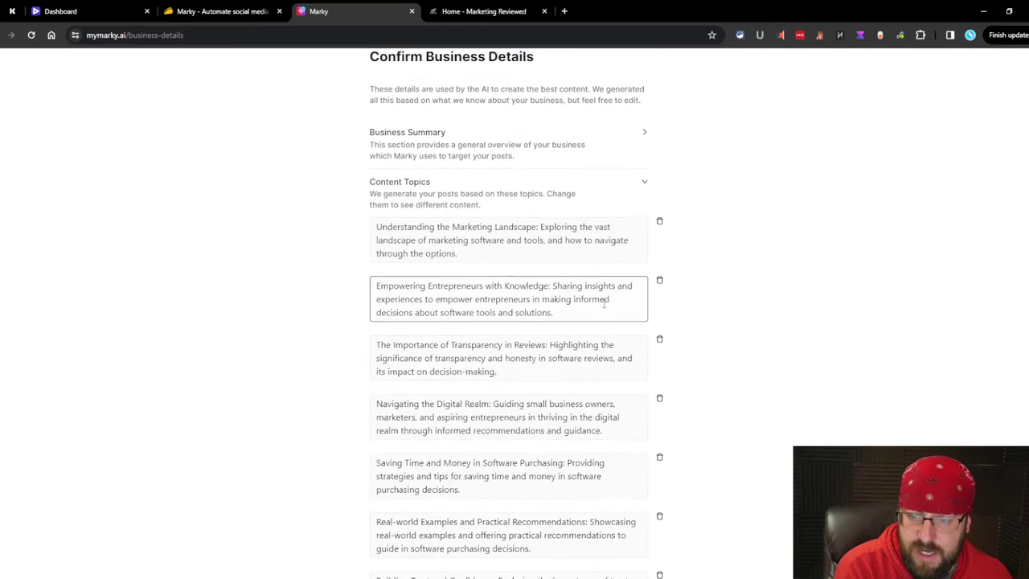
pyautogui.scroll(-4, 536, 333)
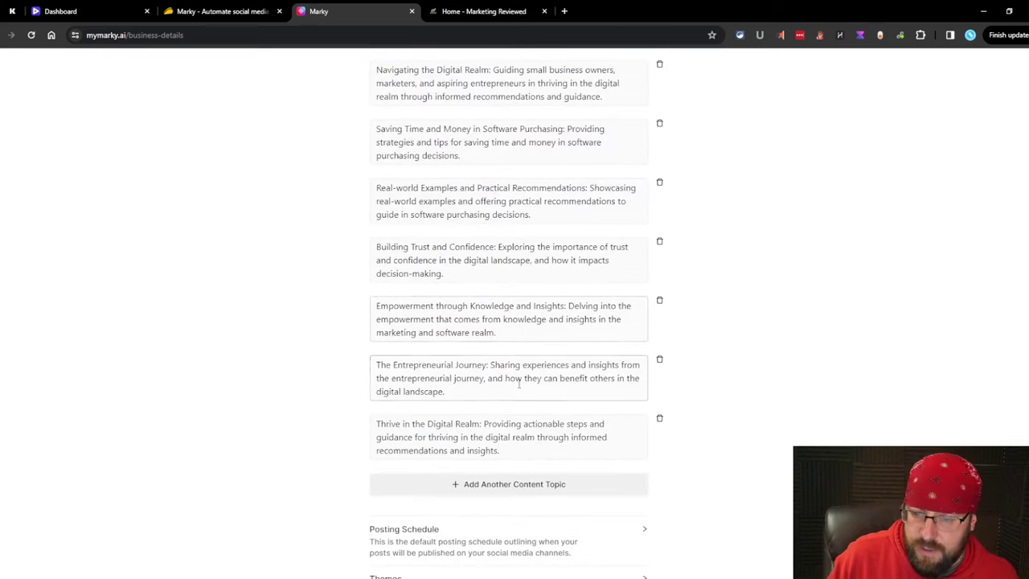
# Add an 'Appsumo LTDs' topic about openly testing the best Appsumo deals, then expand Posting Schedule.
pyautogui.click(503, 442)
pyautogui.write('Appsumo LTDs: Finding and testing the best Appsumo deals in an open and honest manner.')
pyautogui.scroll(-2, 792, 393)
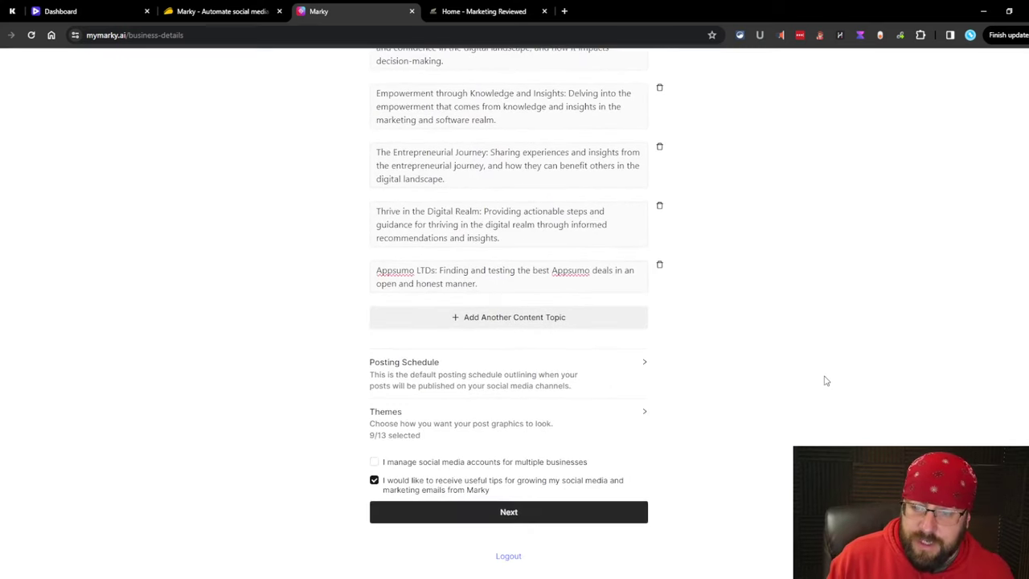
pyautogui.click(587, 371)
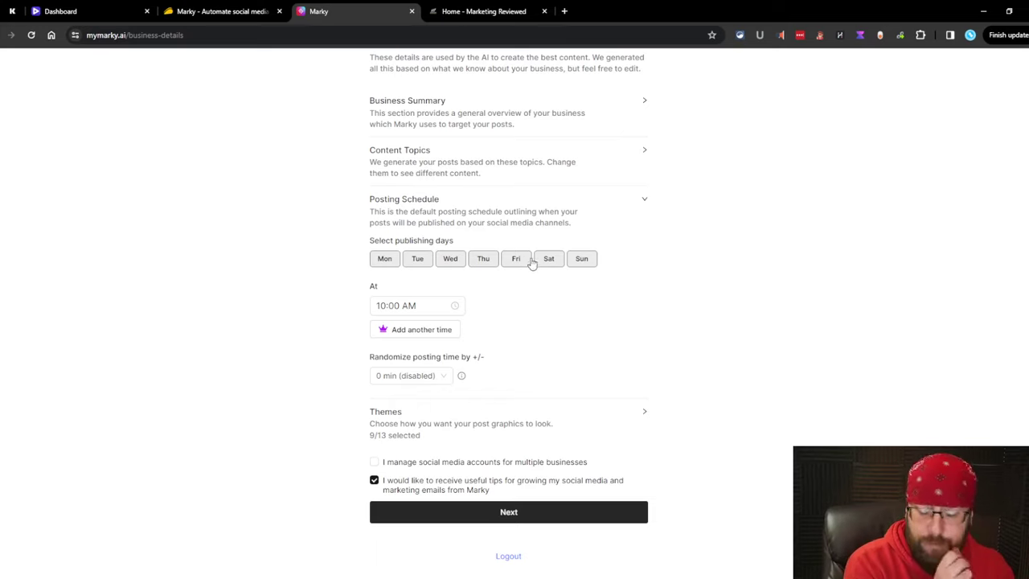
# Set posting times to randomize by 1 hour.
pyautogui.click(445, 381)
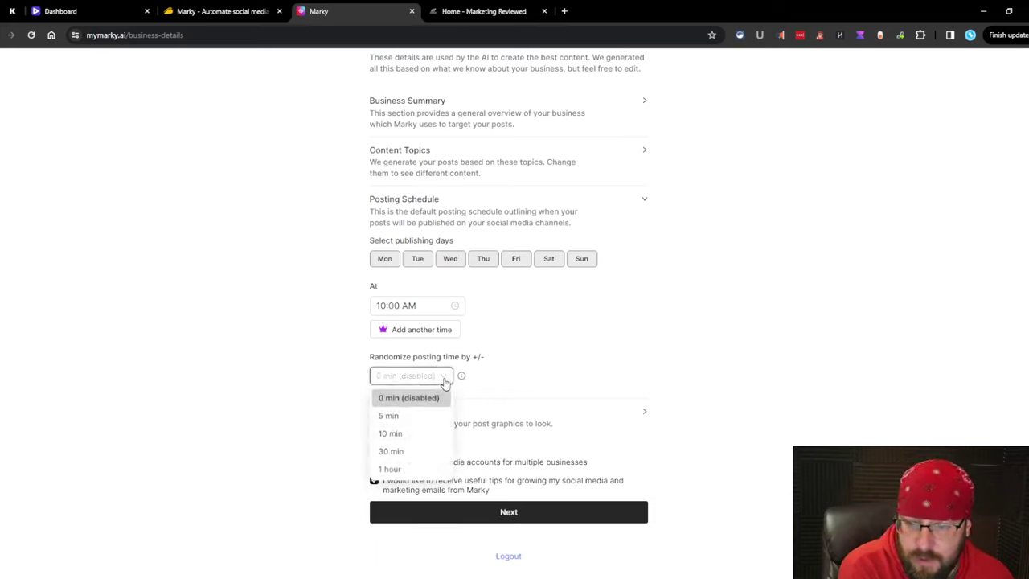
pyautogui.click(401, 470)
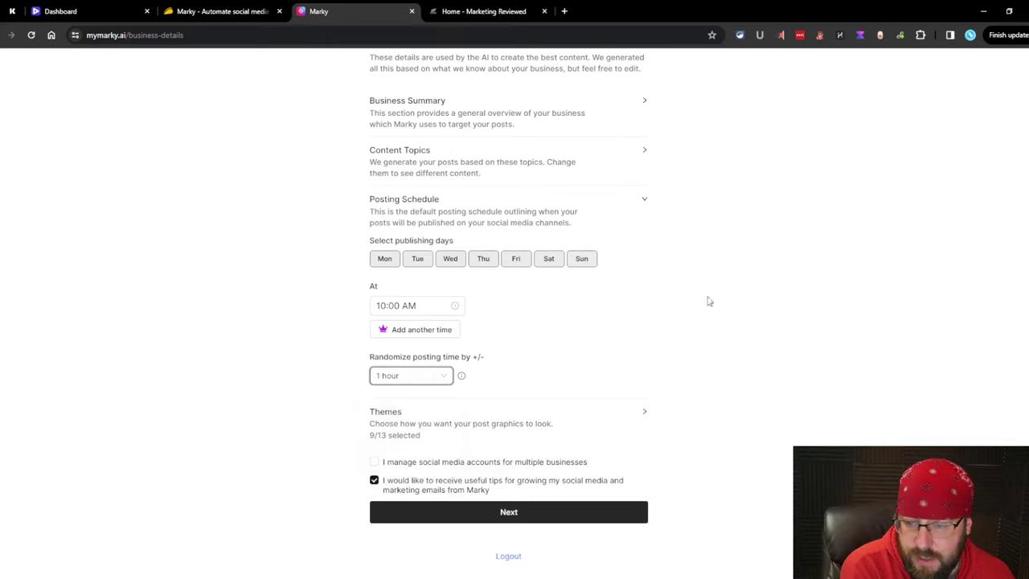
pyautogui.click(639, 329)
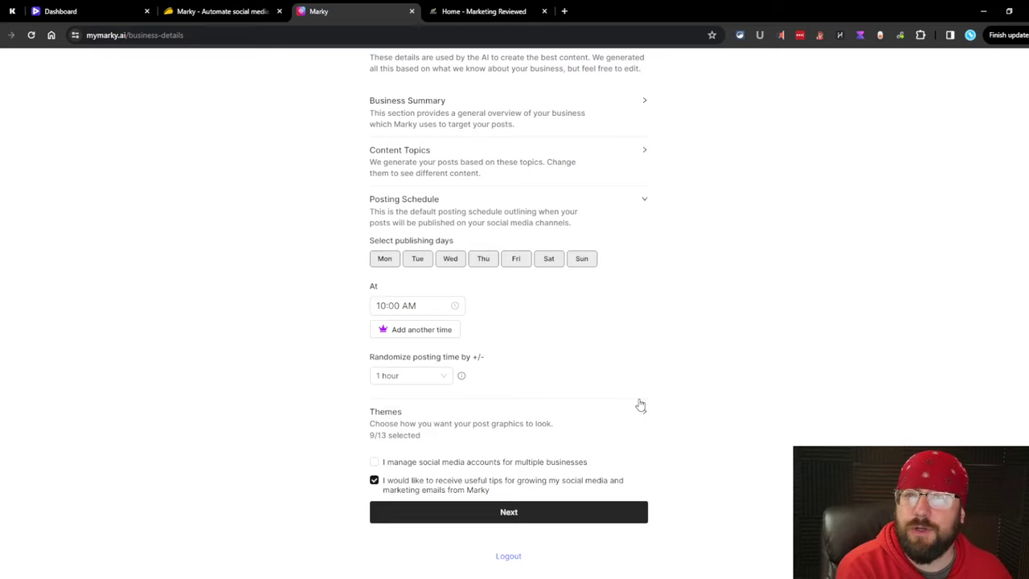
# Tick 'I manage multiple businesses', untick tips emails, and save the business details.
pyautogui.click(597, 413)
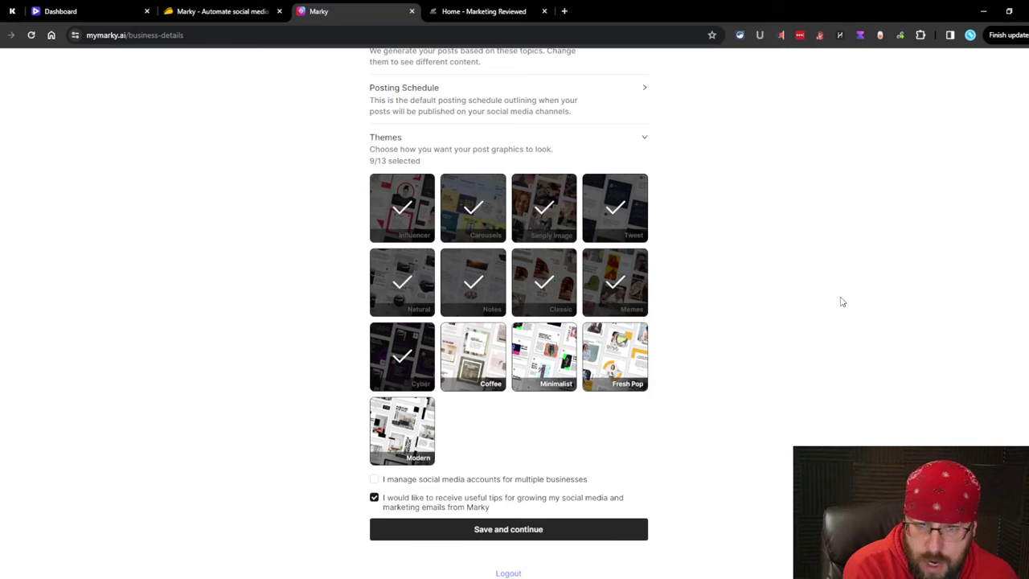
pyautogui.scroll(-1, 812, 266)
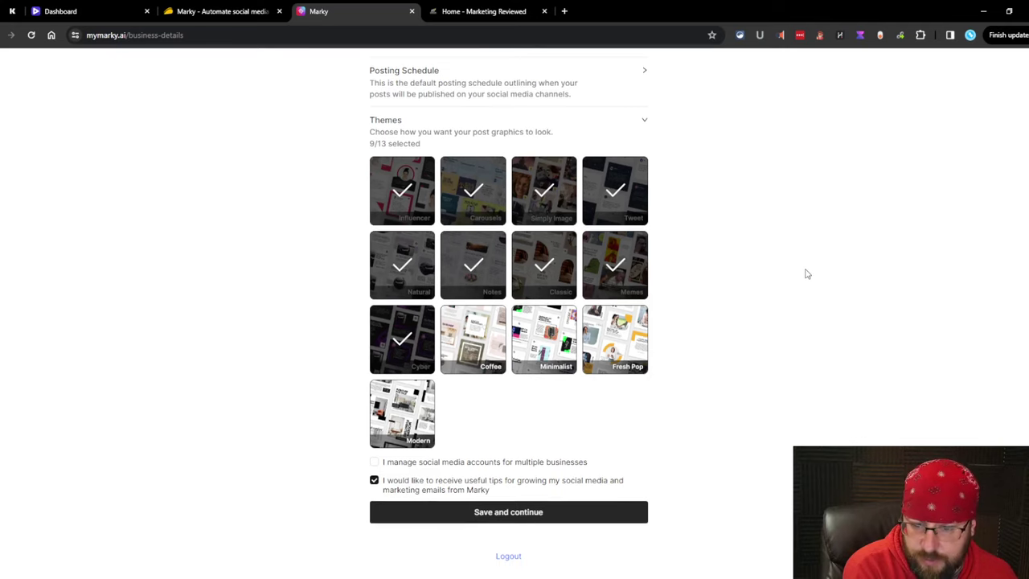
pyautogui.click(373, 480)
pyautogui.click(373, 461)
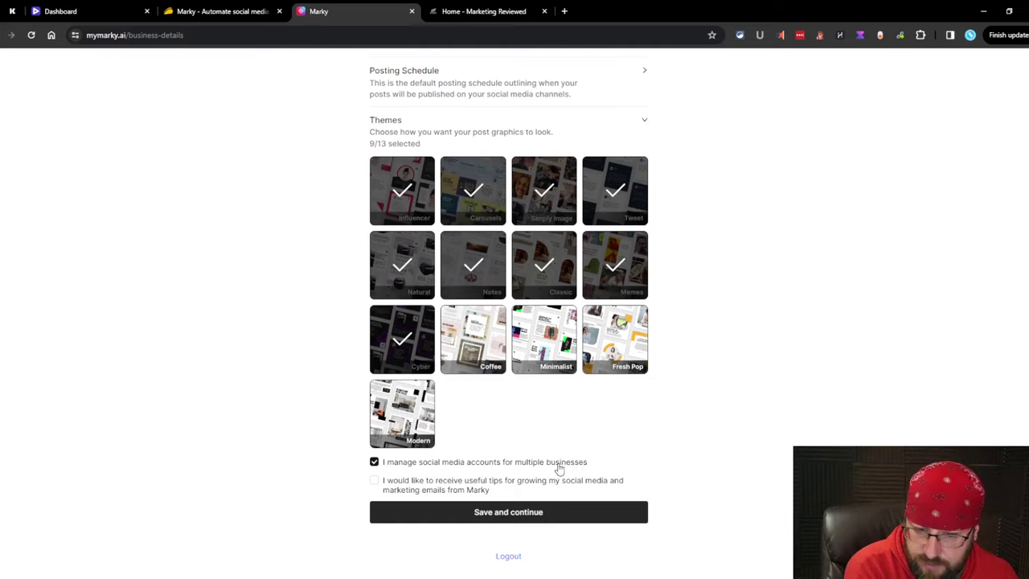
pyautogui.click(498, 518)
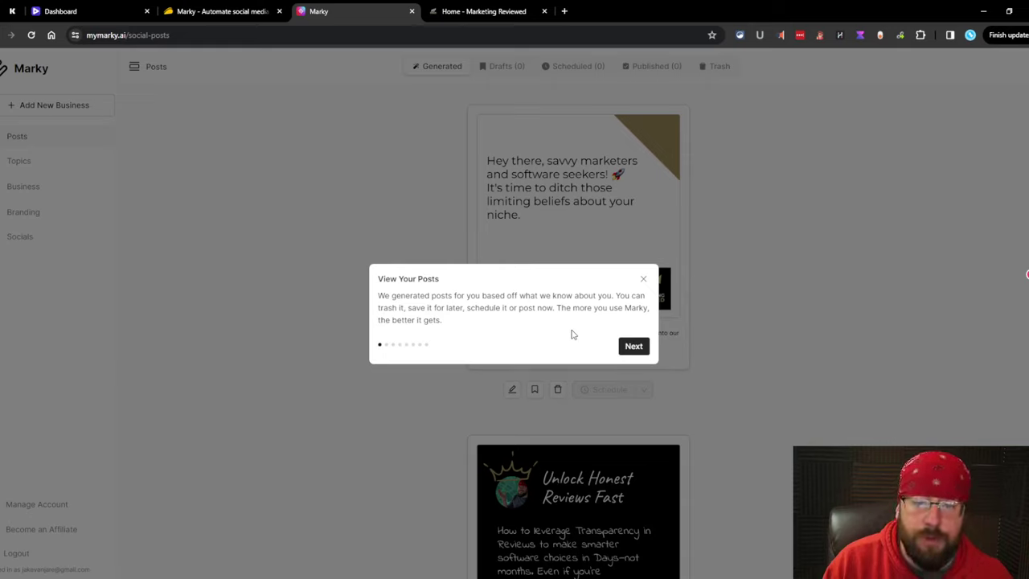
# Step through the onboarding tour's Topic Control, Business, Branding and schedule steps until it closes.
pyautogui.click(634, 345)
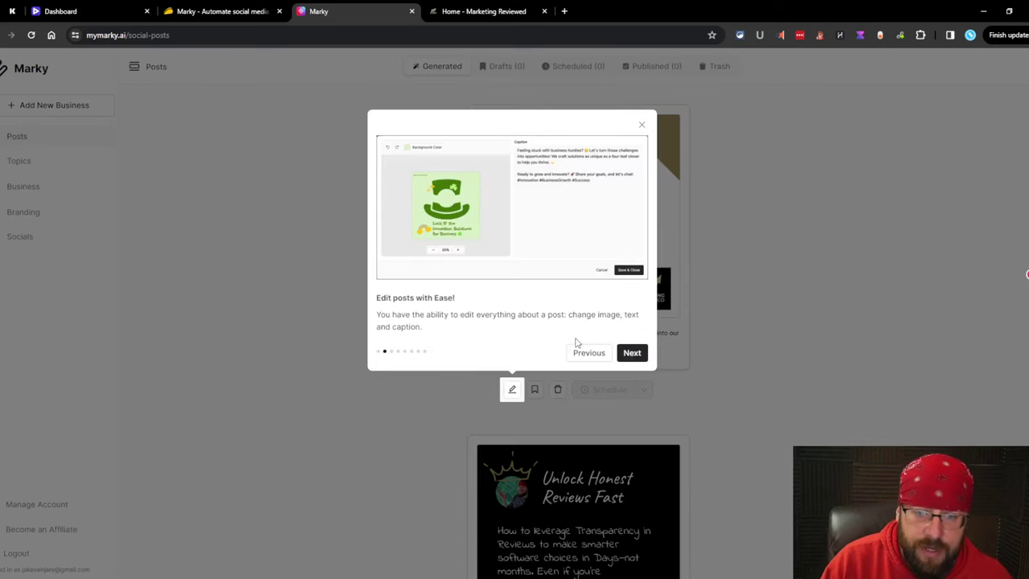
pyautogui.click(632, 361)
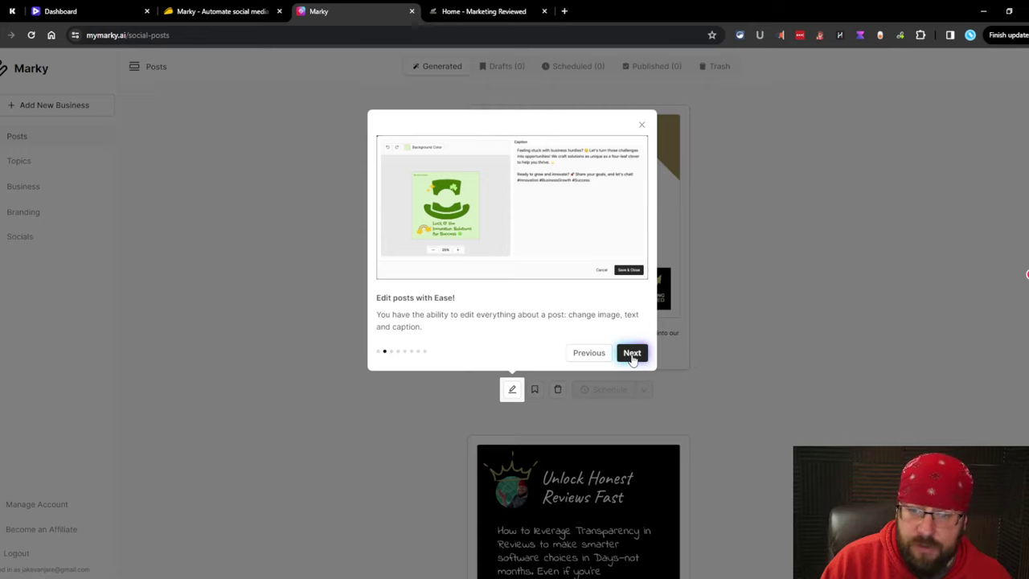
pyautogui.click(632, 355)
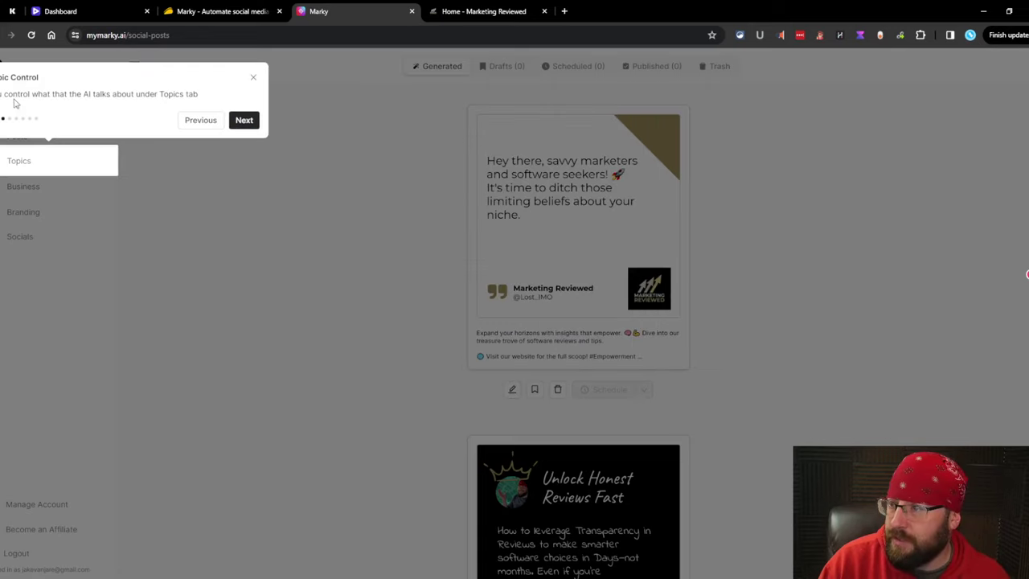
pyautogui.doubleClick(59, 94)
pyautogui.click(59, 105)
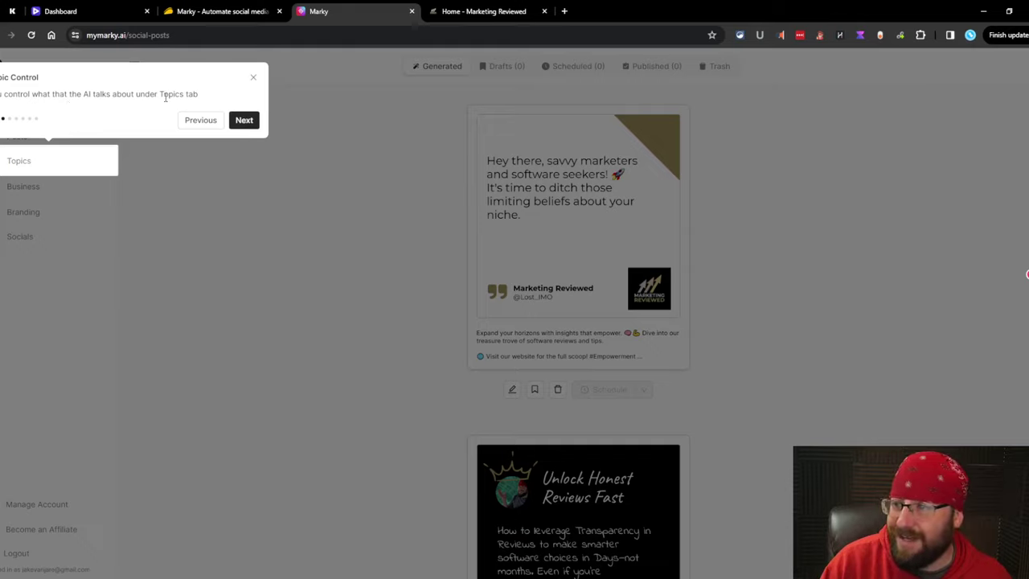
pyautogui.click(245, 121)
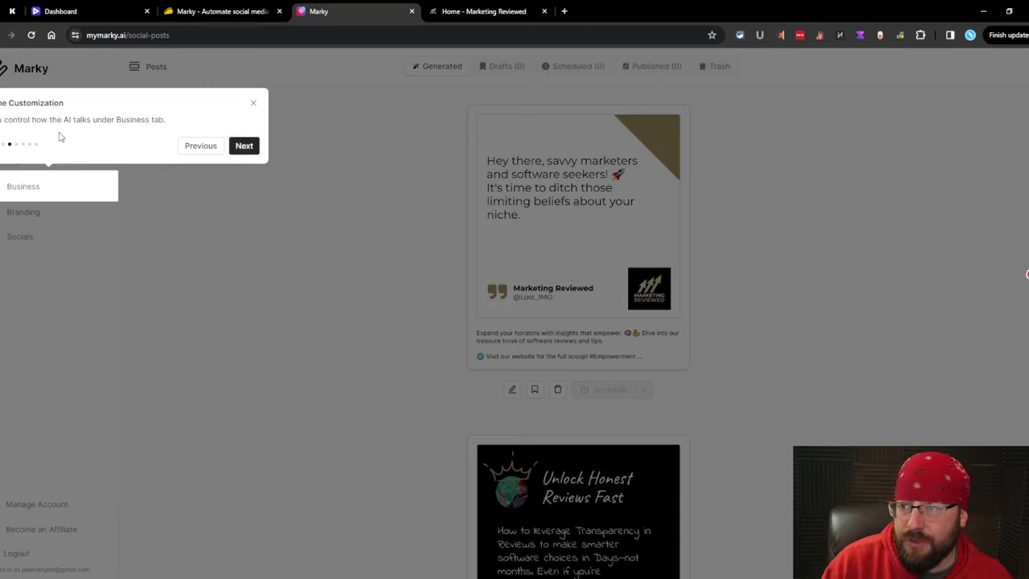
pyautogui.click(244, 147)
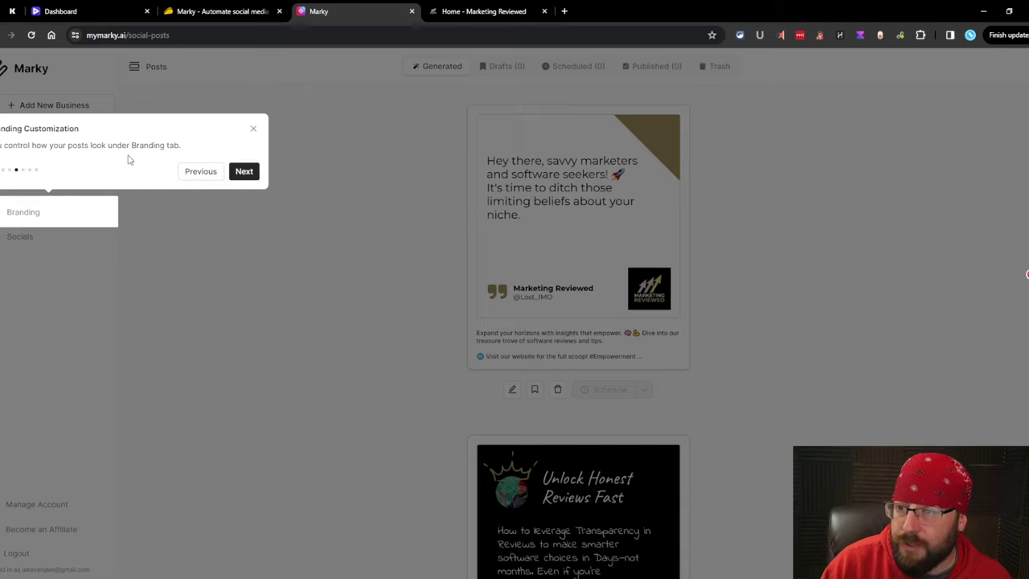
pyautogui.click(244, 171)
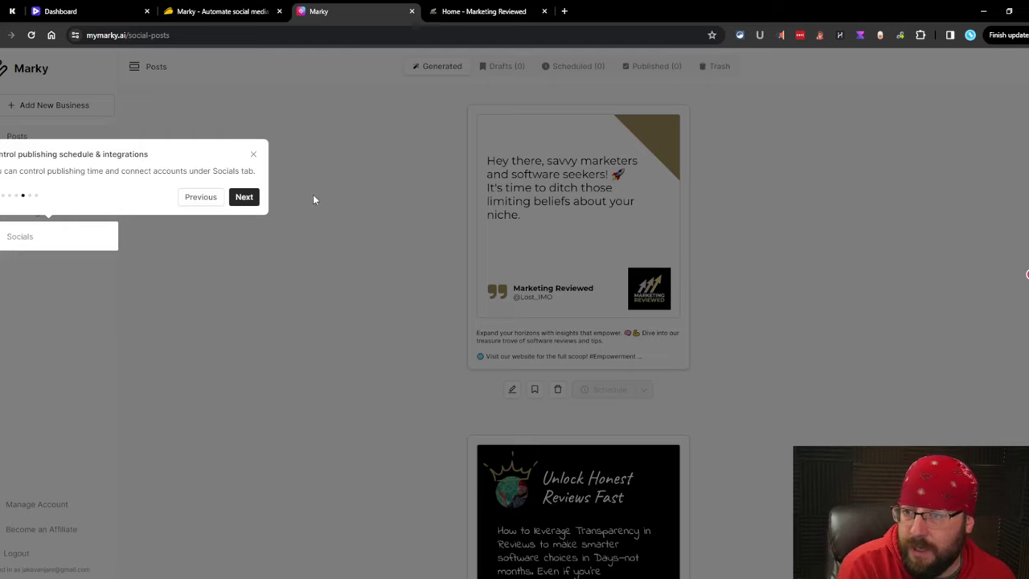
pyautogui.click(244, 198)
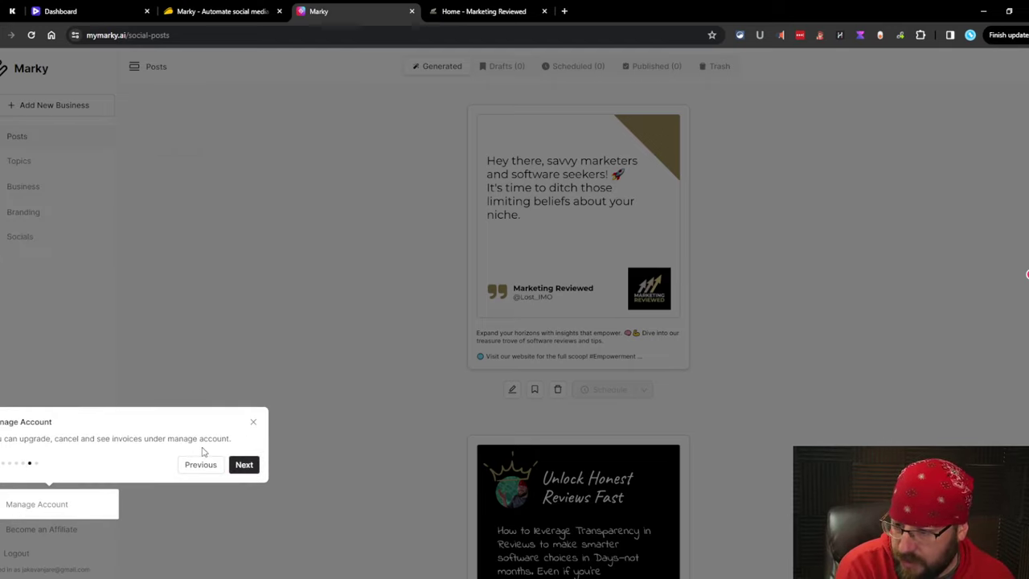
pyautogui.click(244, 465)
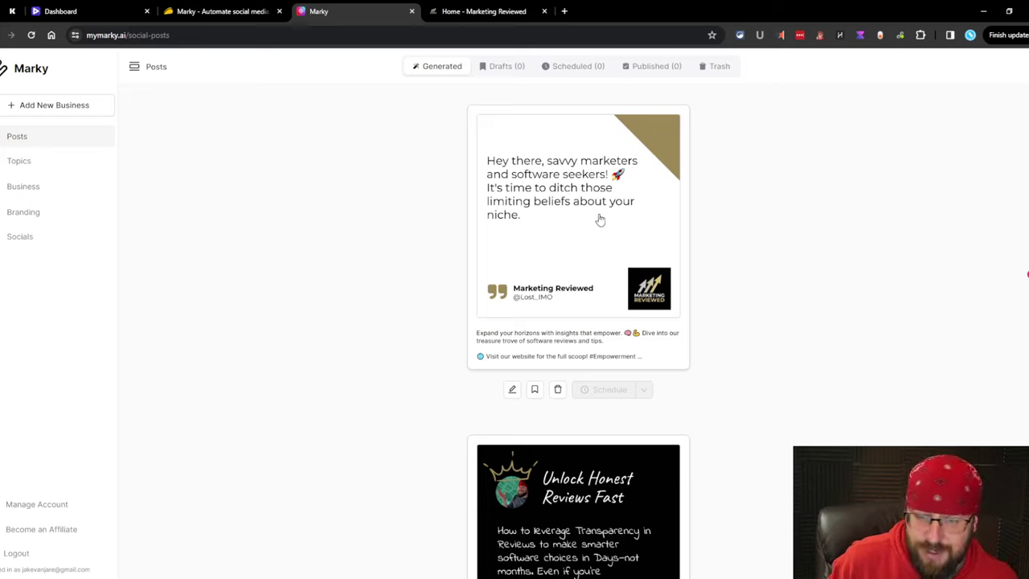
# Show the full caption and hashtags of the Unlock Honest Reviews Fast post.
pyautogui.scroll(-2, 602, 207)
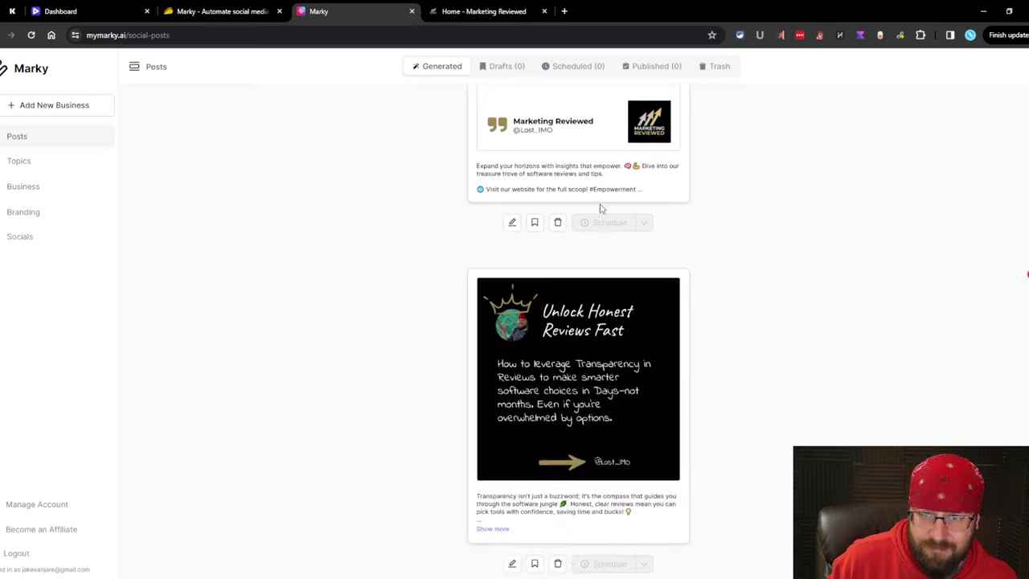
pyautogui.scroll(2, 593, 211)
pyautogui.scroll(-3, 623, 270)
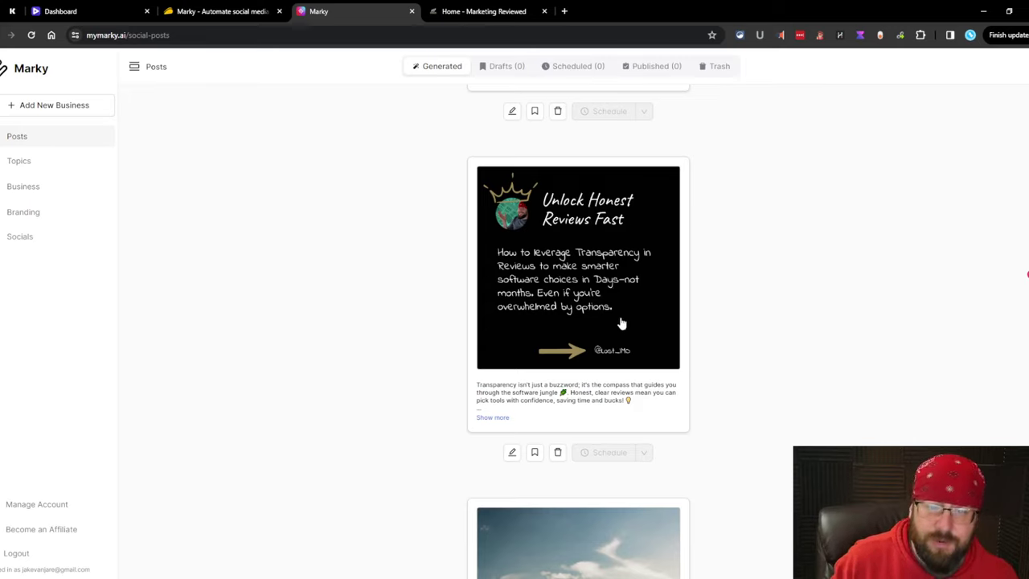
pyautogui.scroll(-1, 621, 323)
pyautogui.click(493, 361)
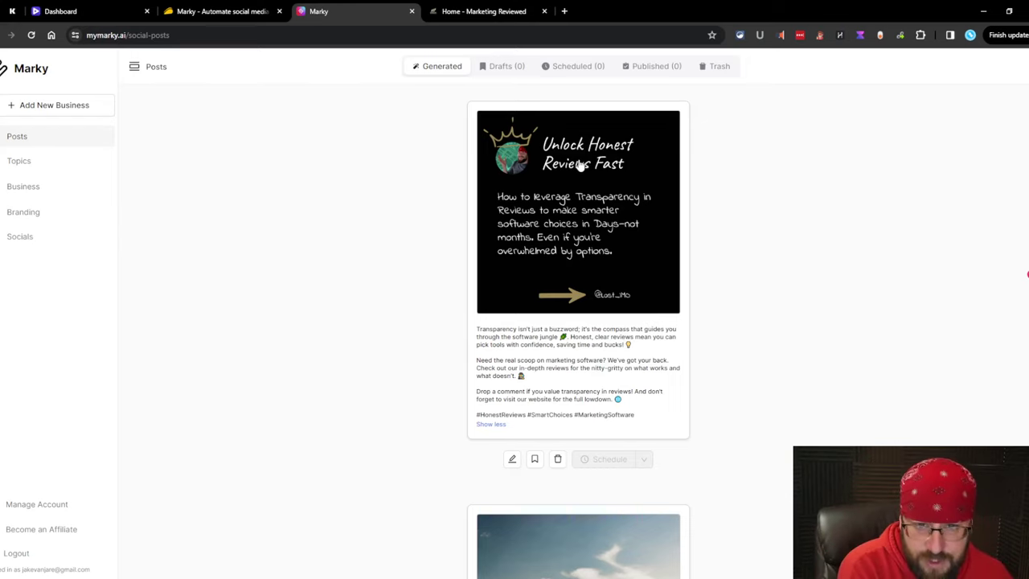
pyautogui.scroll(-1, 570, 162)
pyautogui.scroll(-3, 567, 161)
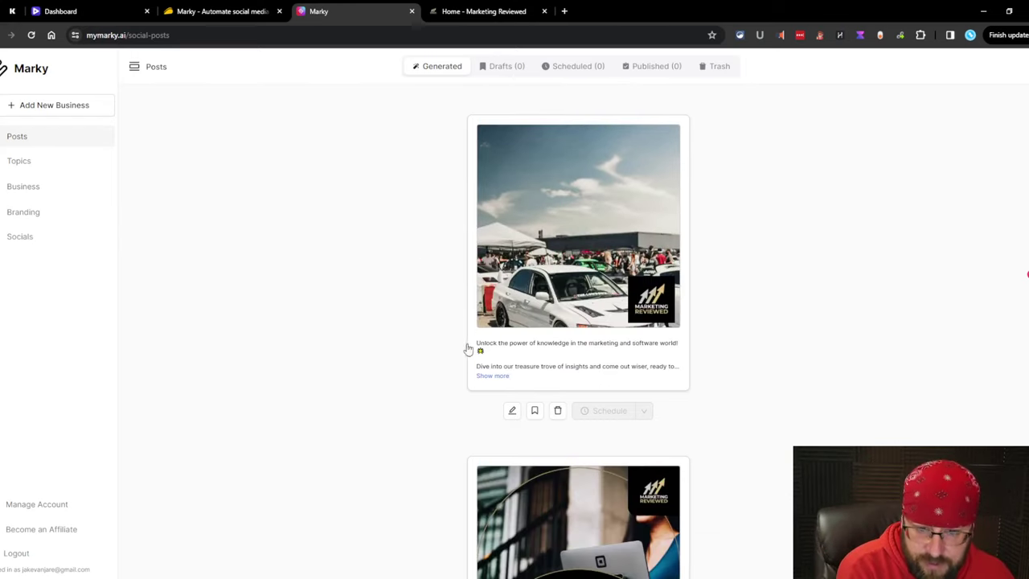
# Replace the car-show photo with a 'software' stock shot of a man at a monitor and save.
pyautogui.click(509, 378)
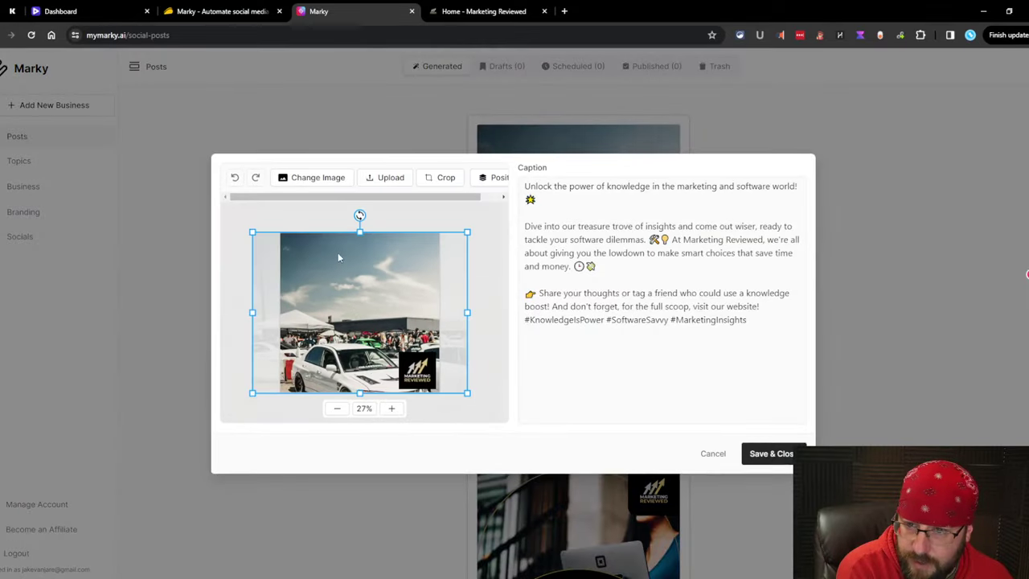
pyautogui.click(319, 178)
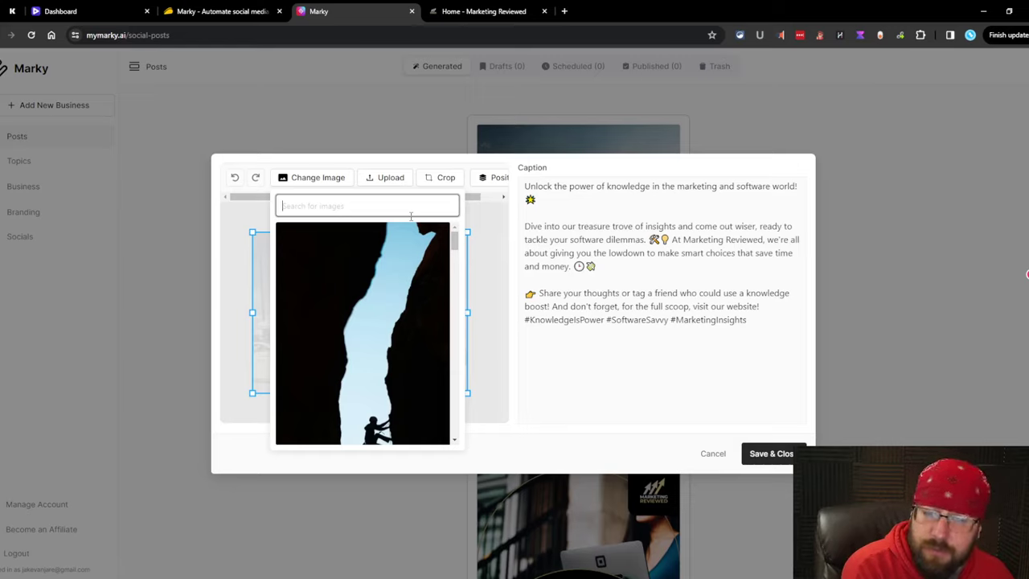
pyautogui.click(593, 287)
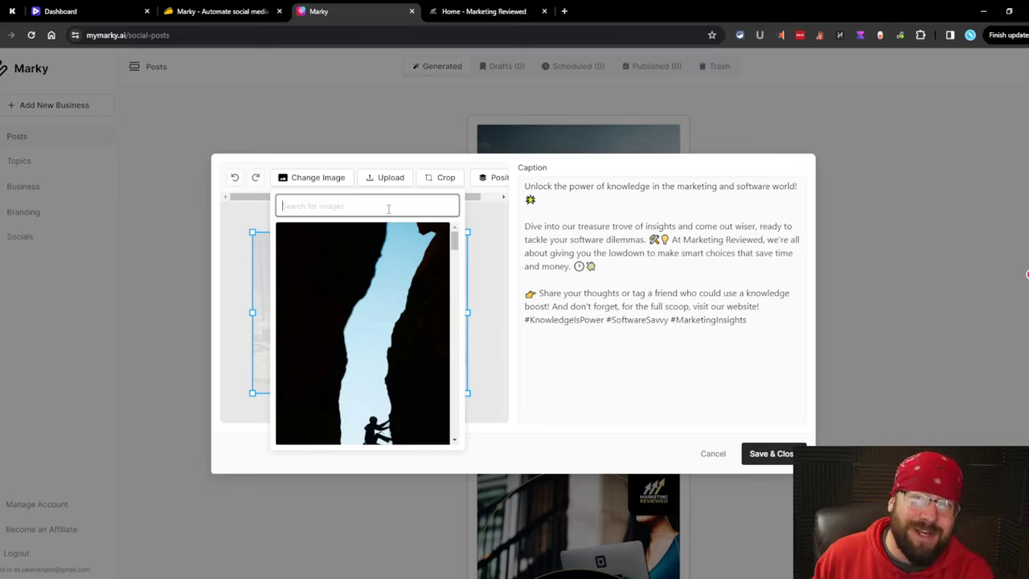
pyautogui.write('softwar')
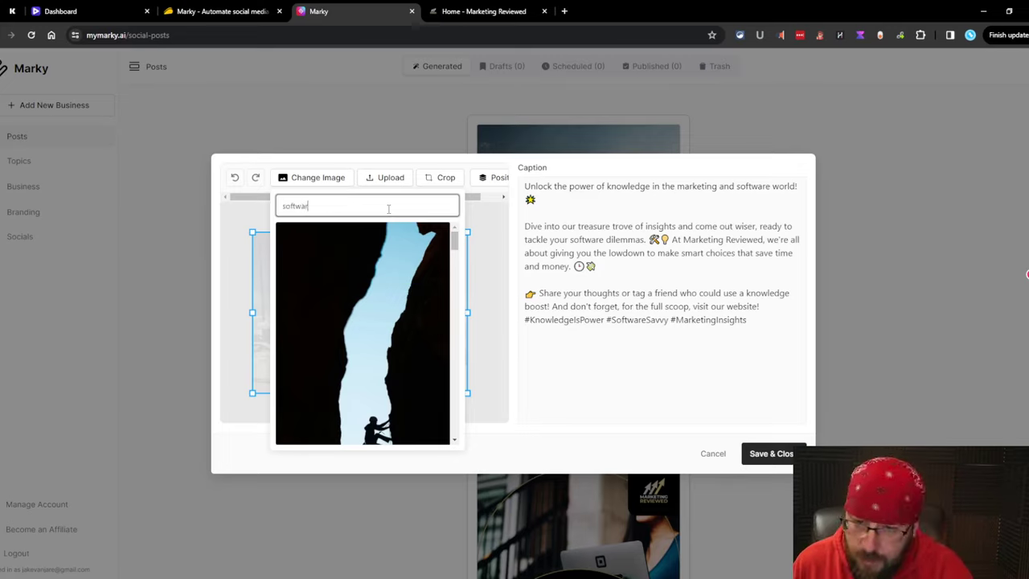
pyautogui.write('e')
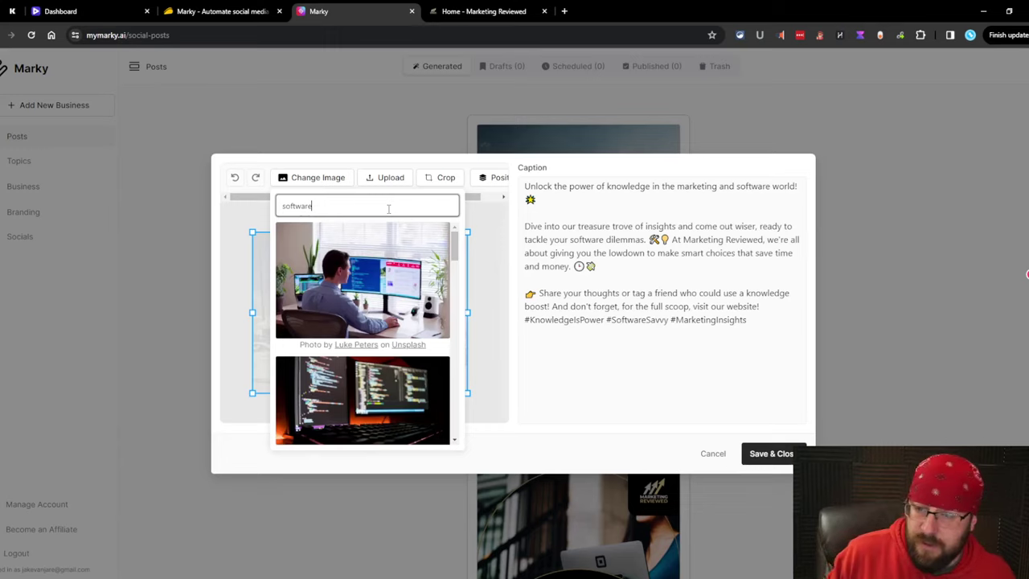
pyautogui.click(377, 281)
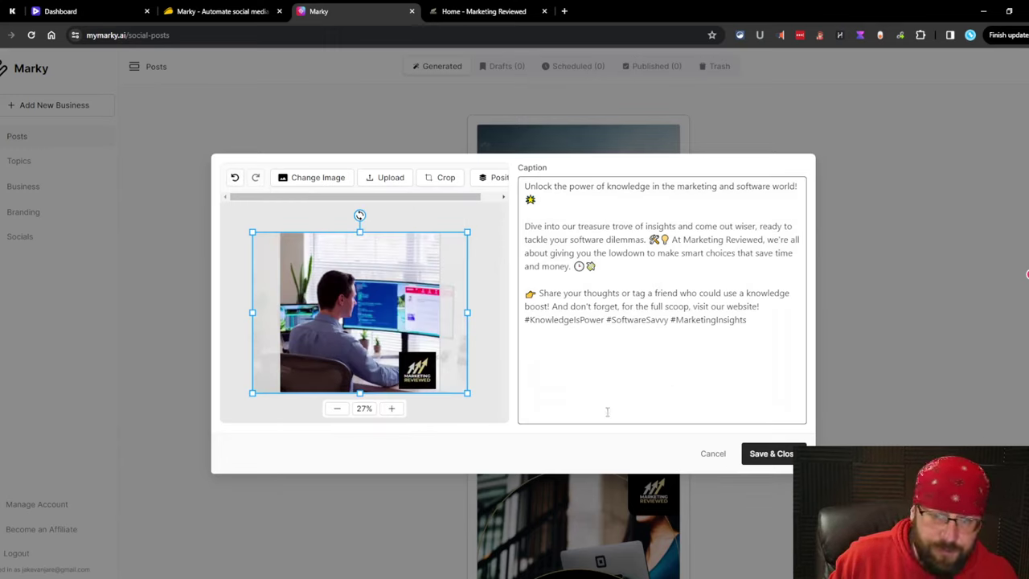
pyautogui.click(786, 458)
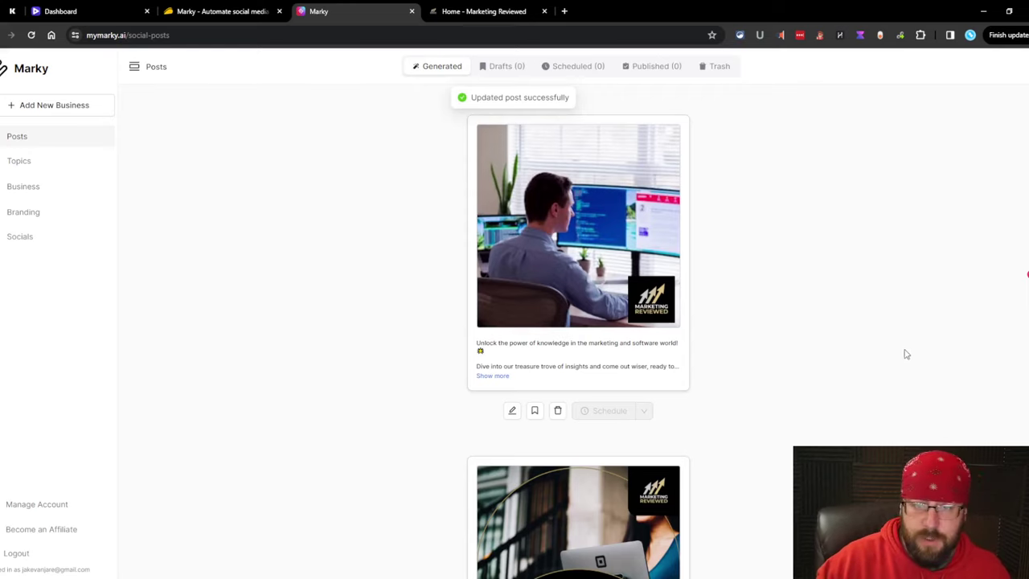
# Review the Drafts, Scheduled and Trash tabs, then return to the Generated posts.
pyautogui.scroll(-5, 868, 348)
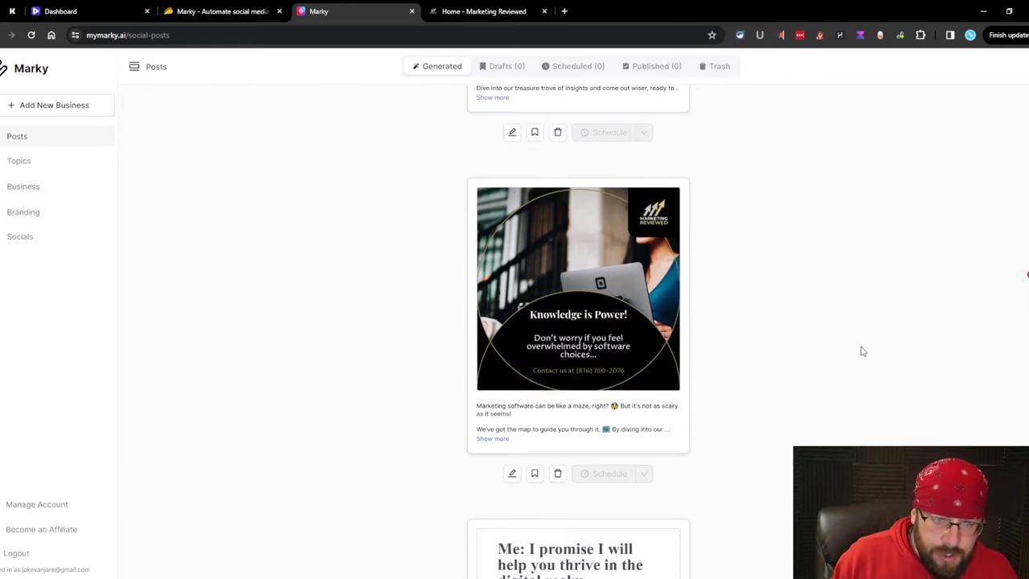
pyautogui.scroll(-10, 804, 361)
pyautogui.scroll(3, 650, 378)
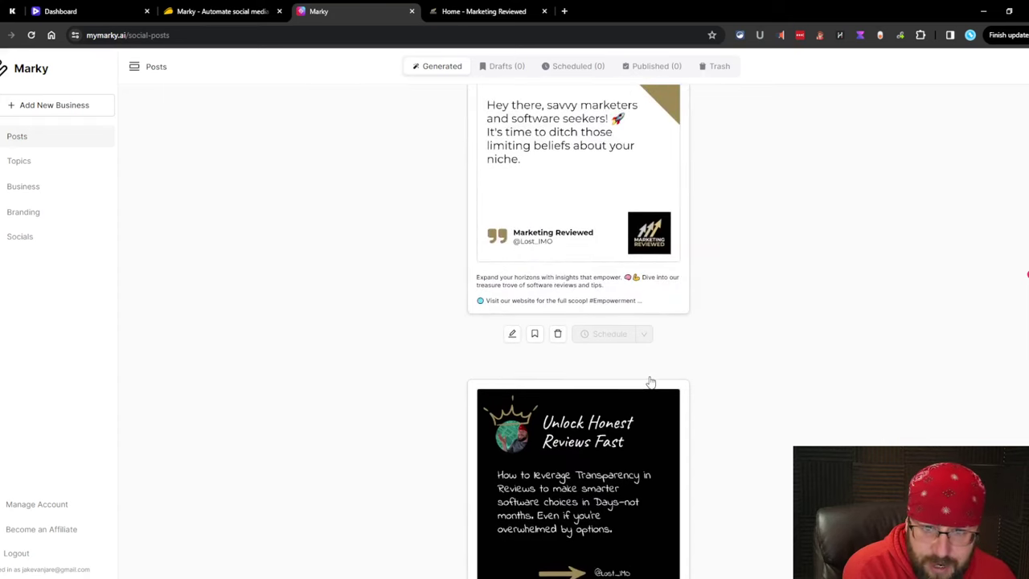
pyautogui.scroll(-5, 649, 379)
pyautogui.moveTo(615, 350)
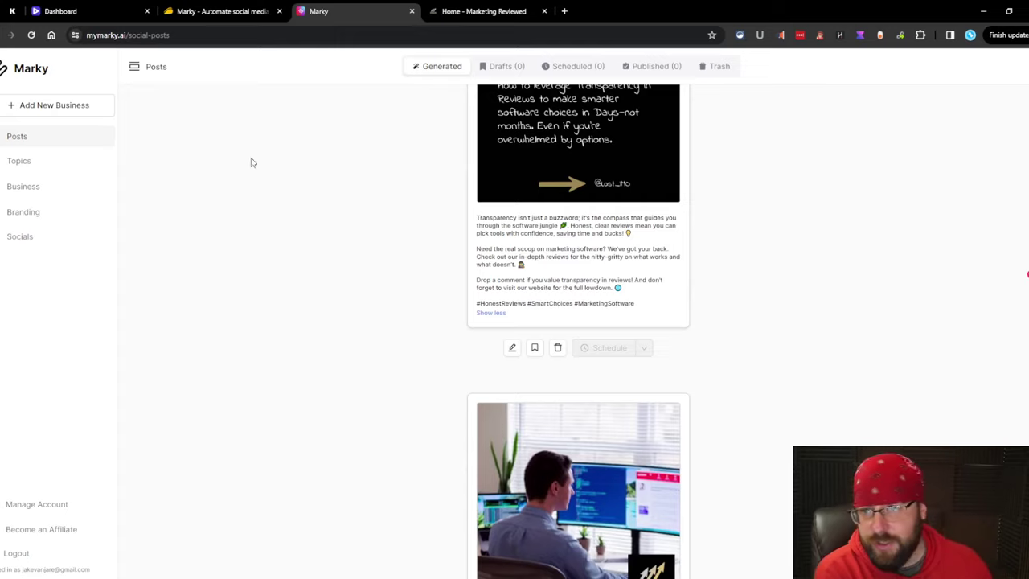
pyautogui.scroll(5, 419, 209)
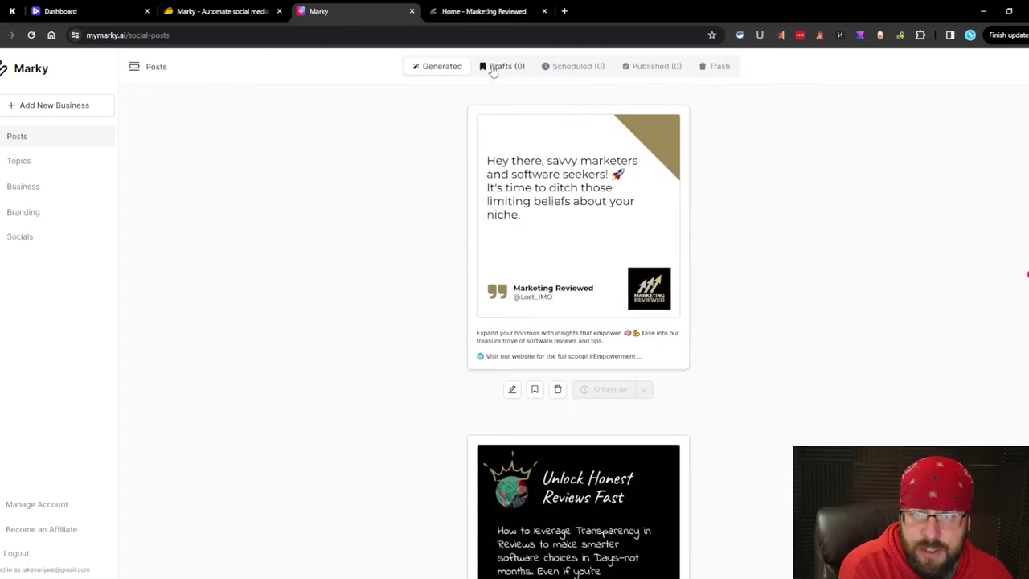
pyautogui.click(503, 67)
pyautogui.click(572, 67)
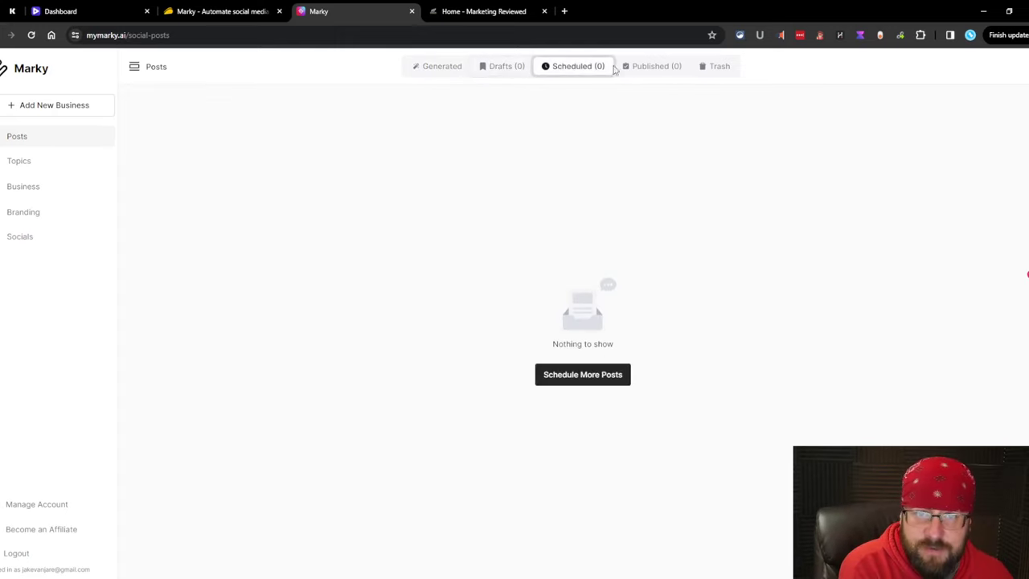
pyautogui.click(717, 68)
pyautogui.click(455, 68)
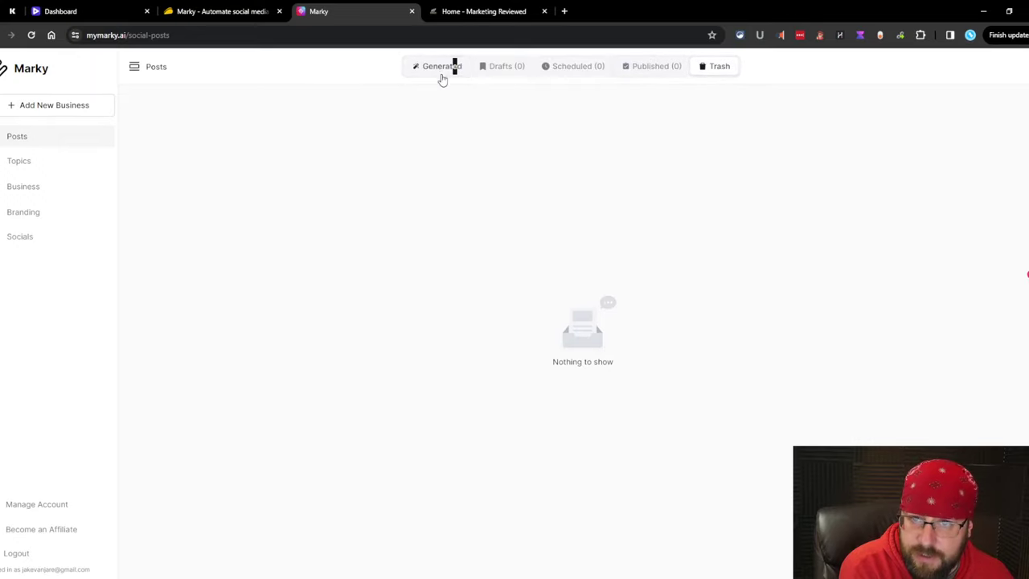
pyautogui.click(440, 73)
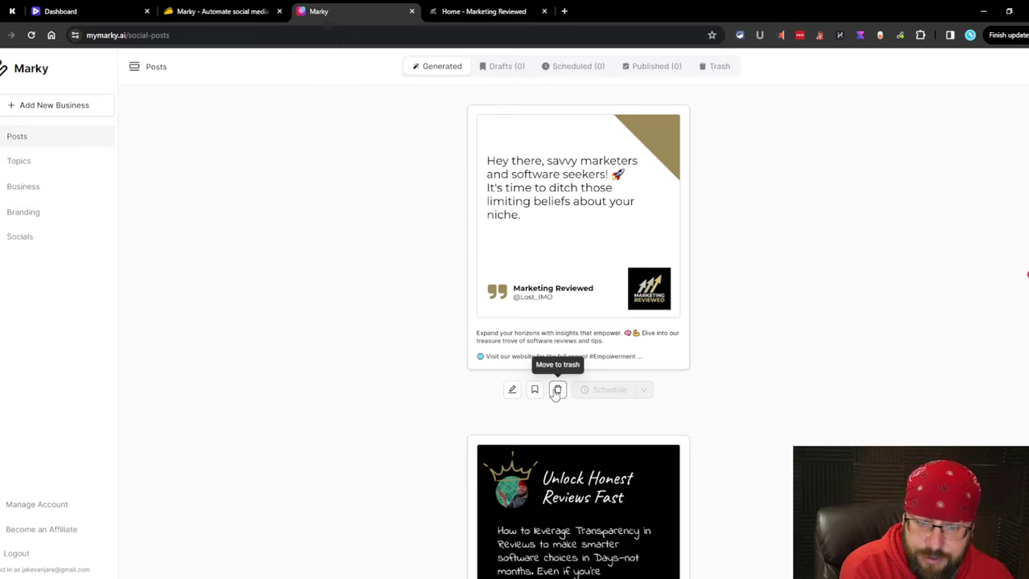
# Trash the 'Hey there, savvy marketers' post and confirm it appears in Trash.
pyautogui.click(557, 392)
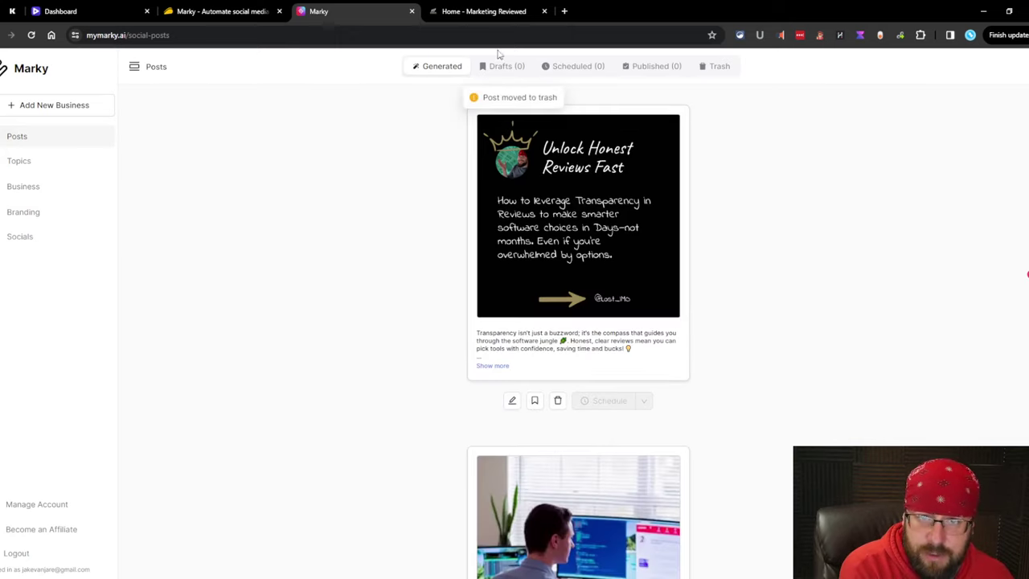
pyautogui.click(719, 66)
pyautogui.click(455, 68)
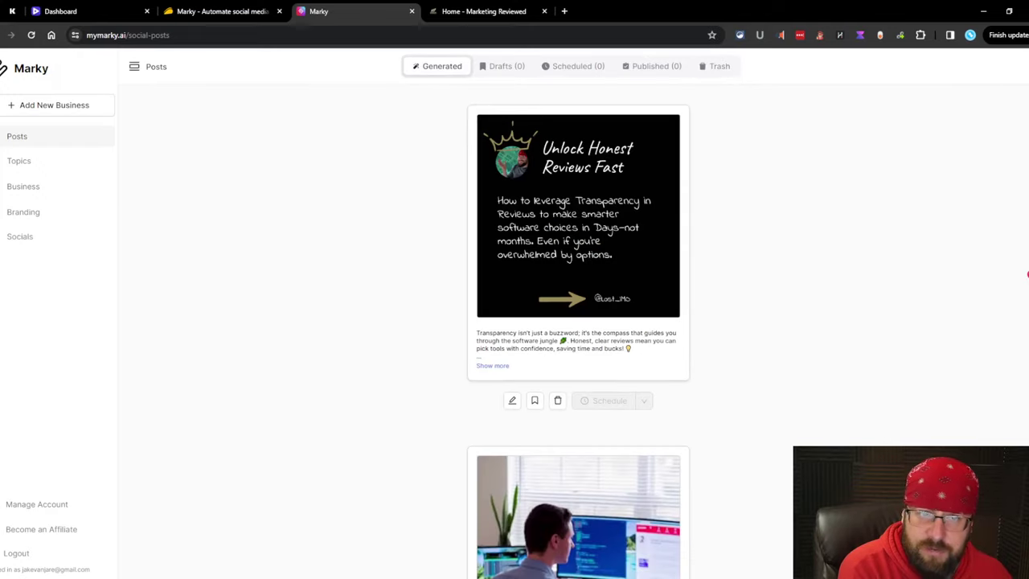
# Browse the feature ideas and roadmap panel, then back out of adding a new business.
pyautogui.click(1028, 274)
pyautogui.scroll(-3, 922, 266)
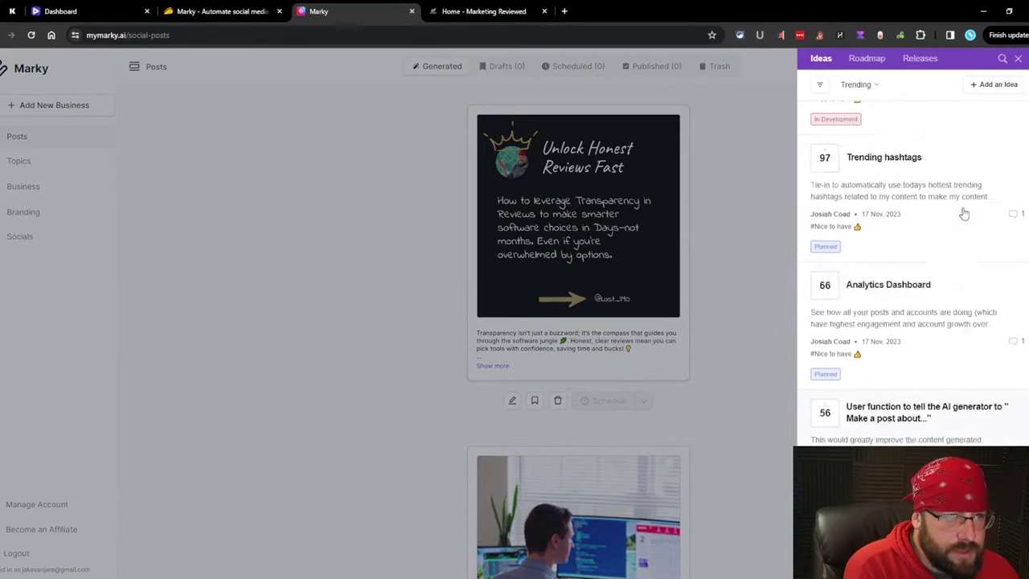
pyautogui.scroll(3, 962, 211)
pyautogui.click(1022, 62)
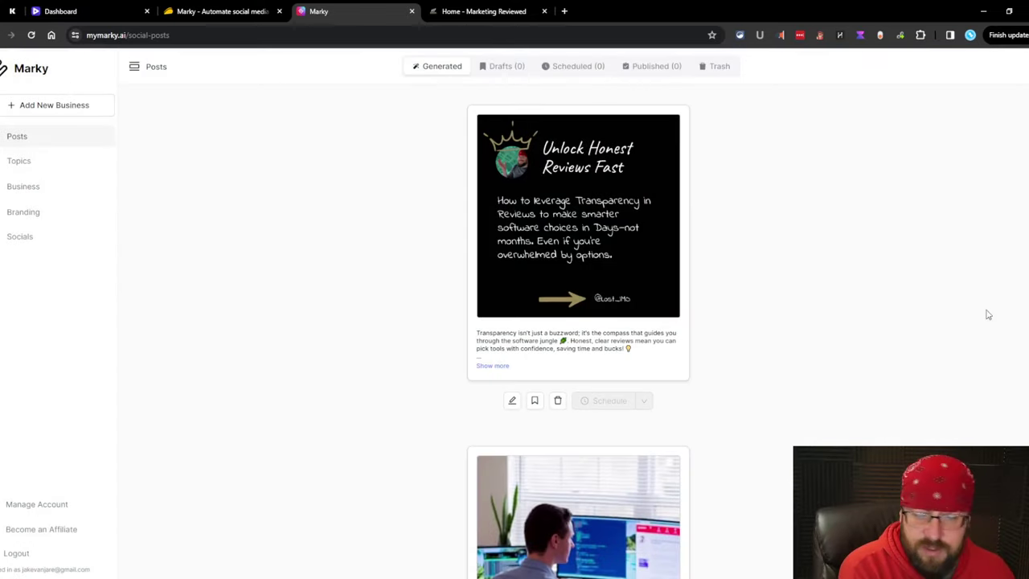
pyautogui.click(44, 113)
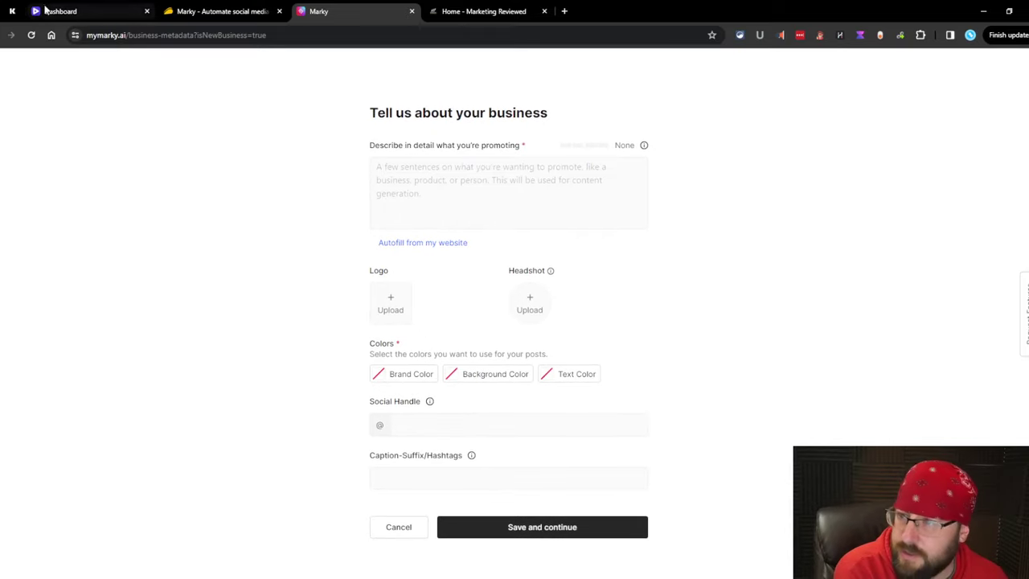
pyautogui.hotkey('alt', 'Left')
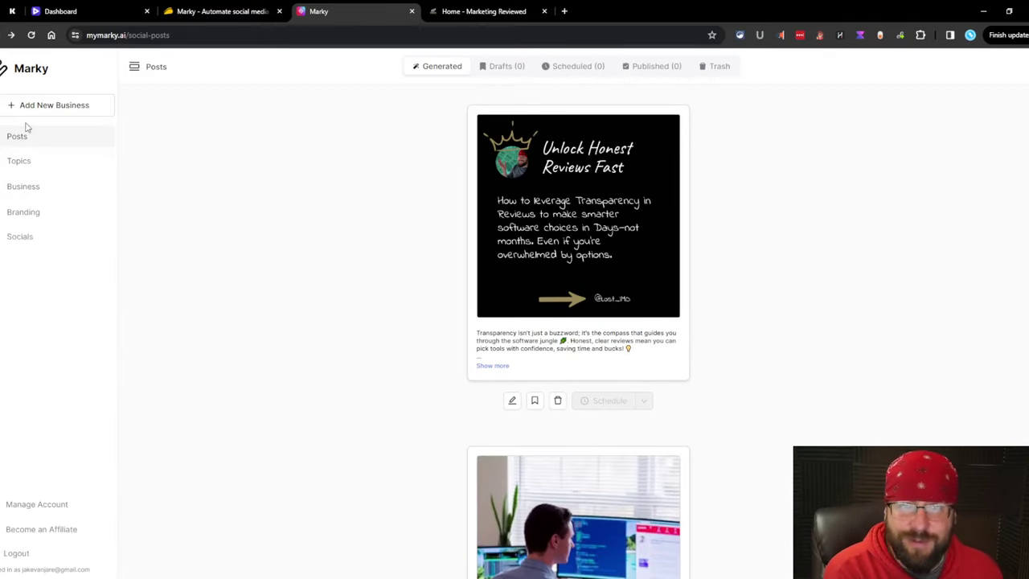
# View the brand's Content Topics after dismissing the content ideas notice.
pyautogui.click(29, 151)
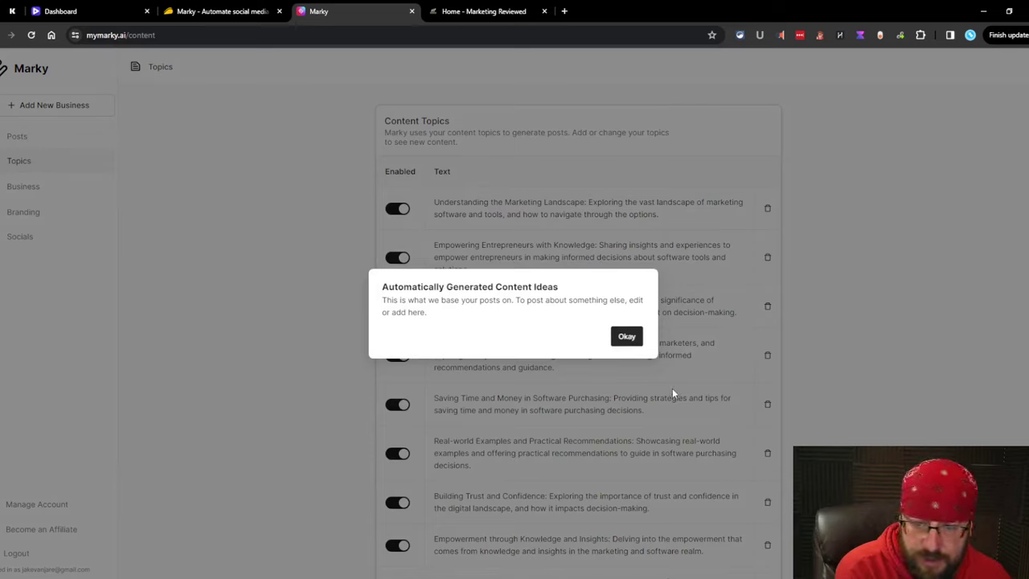
pyautogui.click(631, 342)
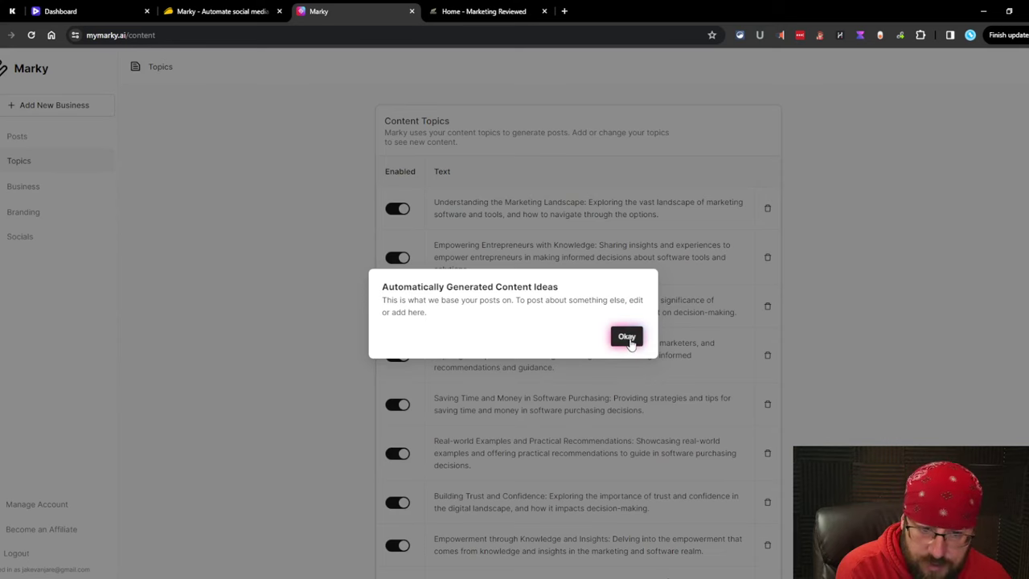
pyautogui.click(628, 337)
pyautogui.scroll(-3, 623, 337)
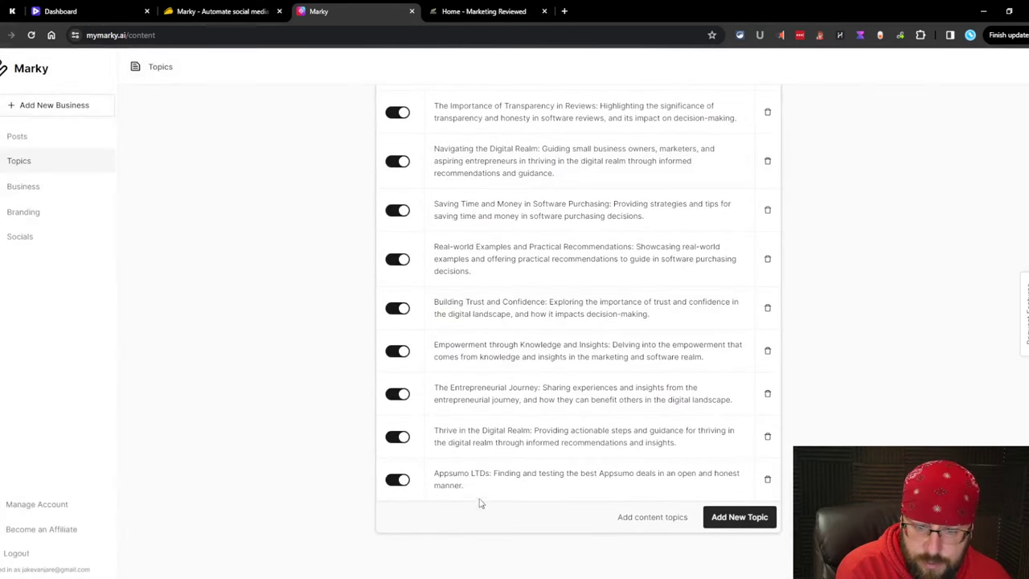
pyautogui.scroll(1, 217, 425)
# Look over the Business summary, then scroll through the Branding settings.
pyautogui.click(23, 186)
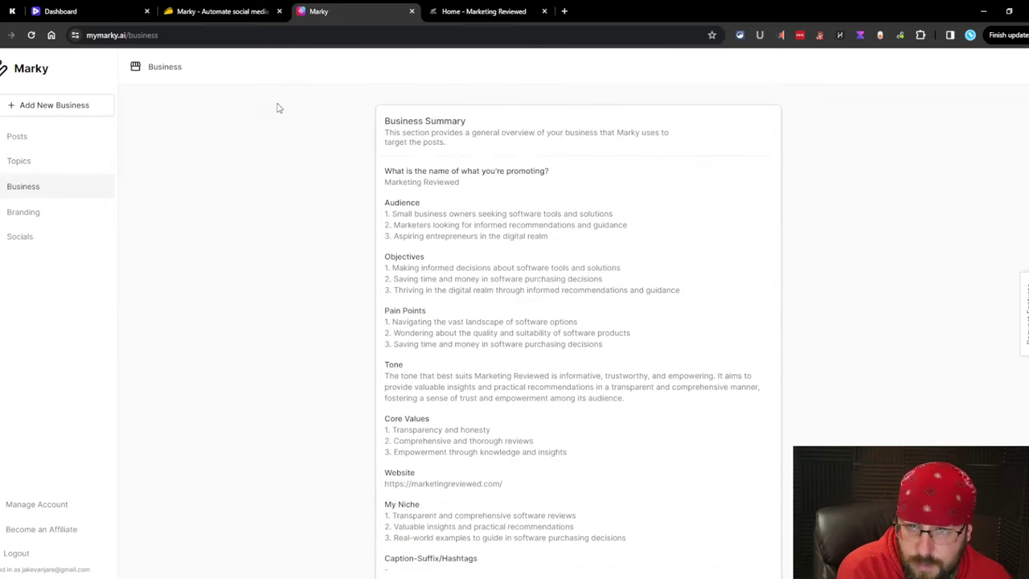
pyautogui.scroll(-5, 441, 163)
pyautogui.scroll(6, 441, 162)
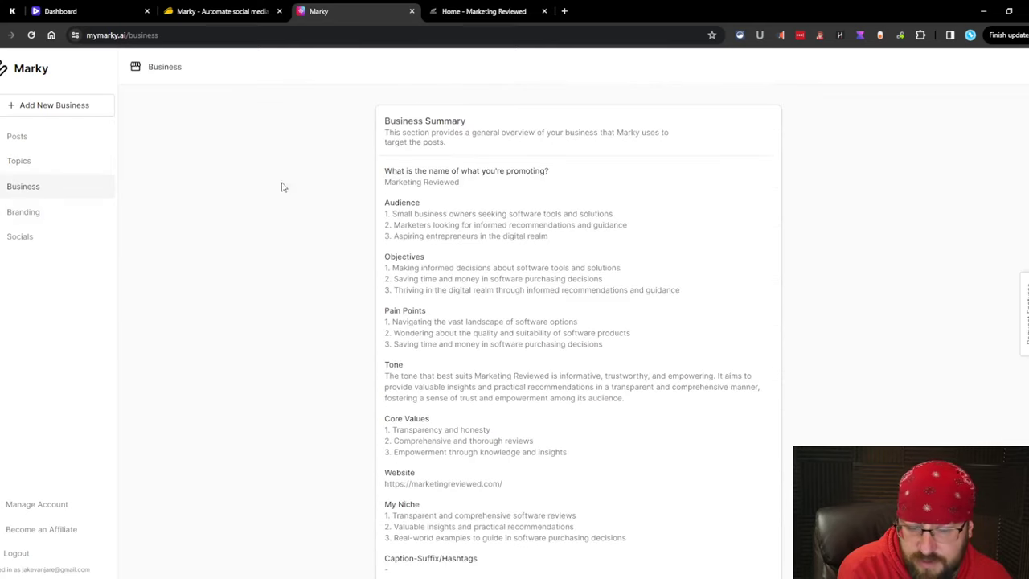
pyautogui.click(22, 212)
pyautogui.scroll(-2, 508, 112)
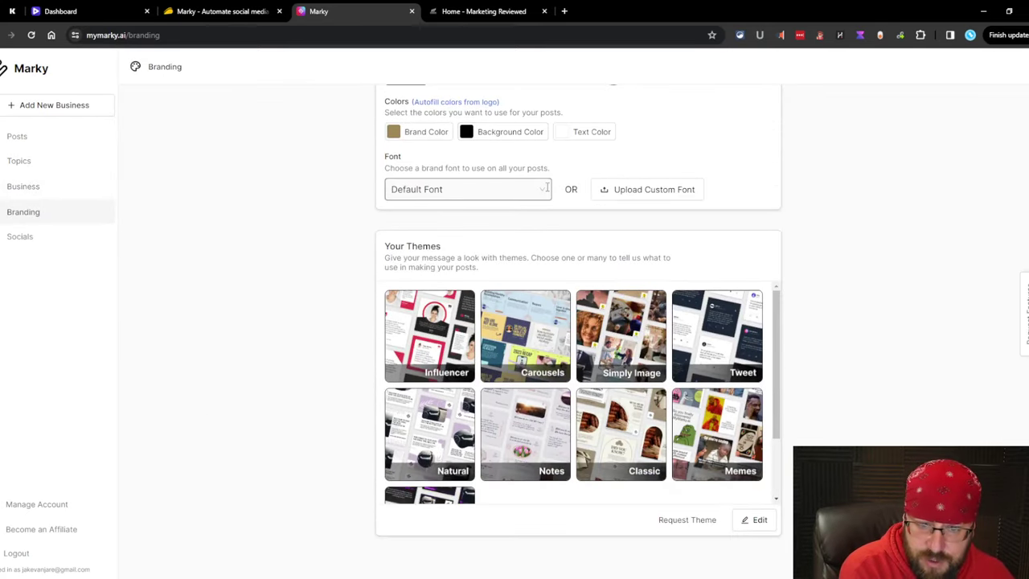
pyautogui.scroll(-2, 561, 331)
pyautogui.scroll(2, 602, 383)
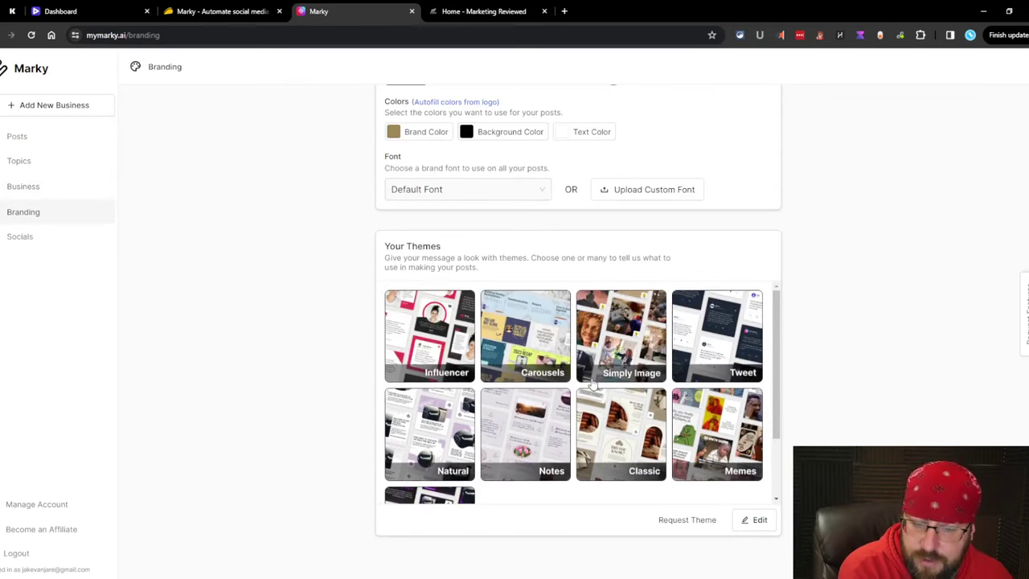
pyautogui.scroll(1, 593, 385)
pyautogui.scroll(-1, 523, 346)
# Begin editing the post themes, then authorize Marky to post to the X account.
pyautogui.click(479, 336)
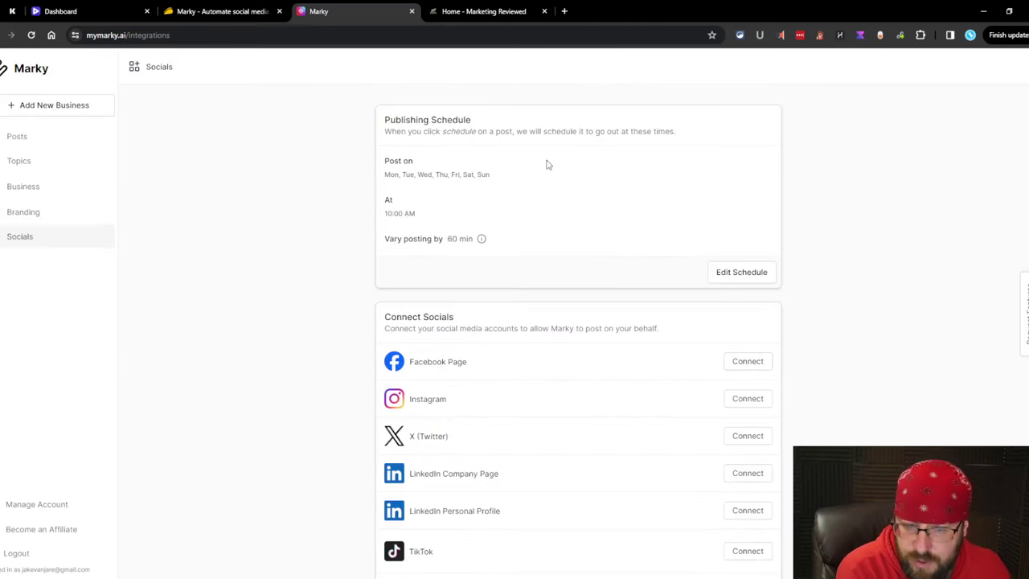
pyautogui.scroll(-3, 554, 170)
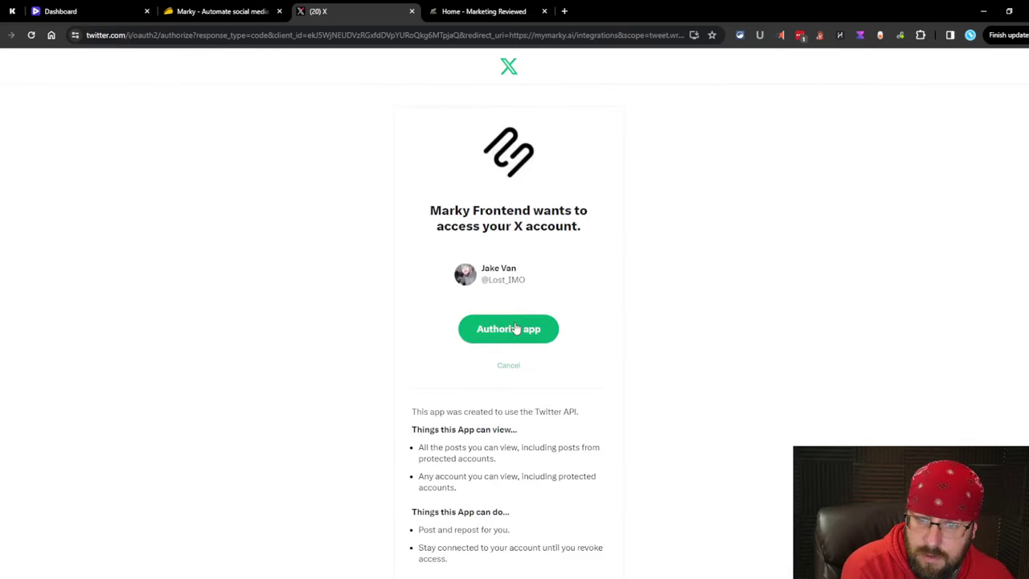
pyautogui.click(508, 325)
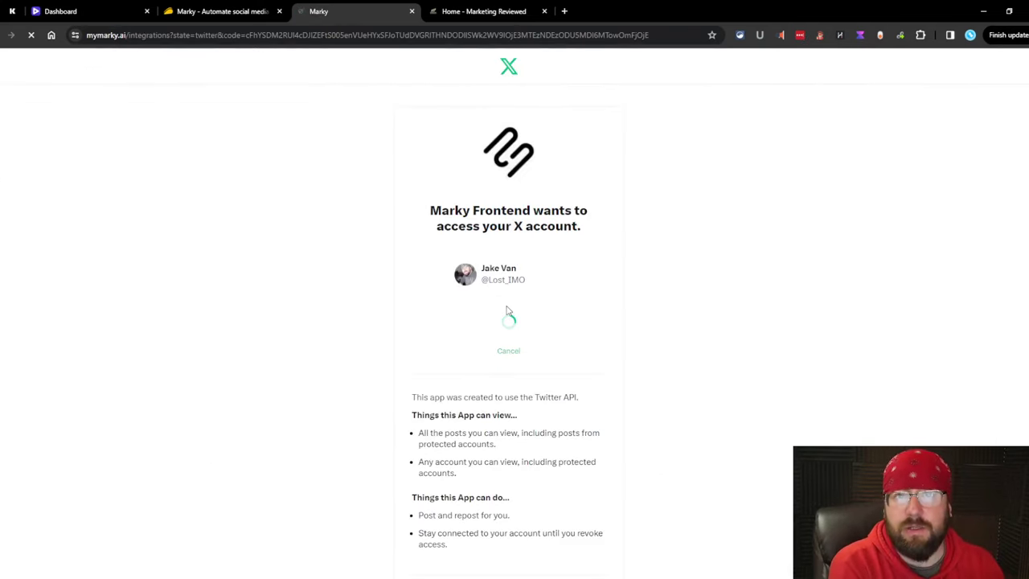
pyautogui.scroll(-3, 490, 344)
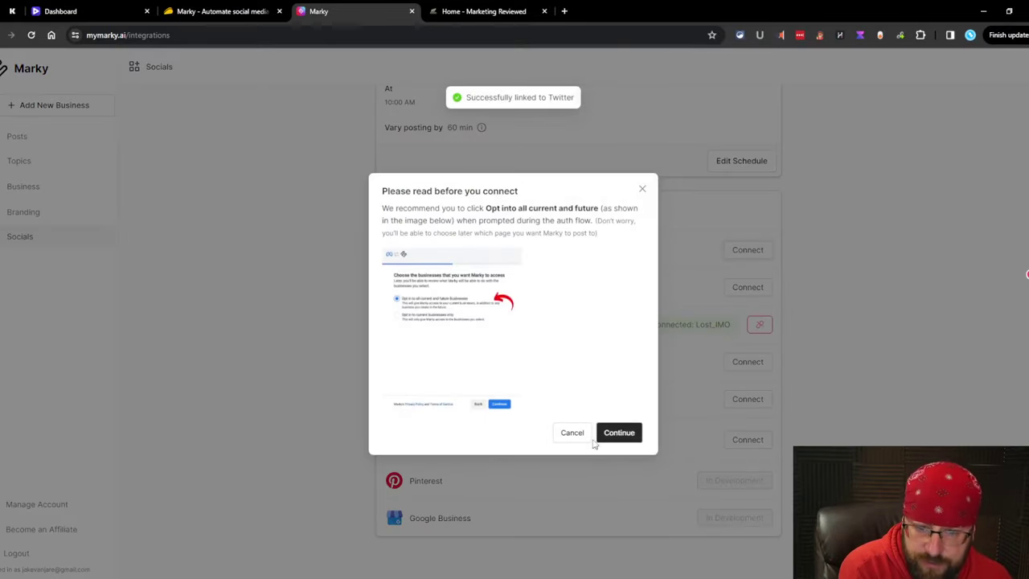
# Connect Facebook with the requested permissions, choosing the MarketingReviewed page for posting.
pyautogui.click(596, 438)
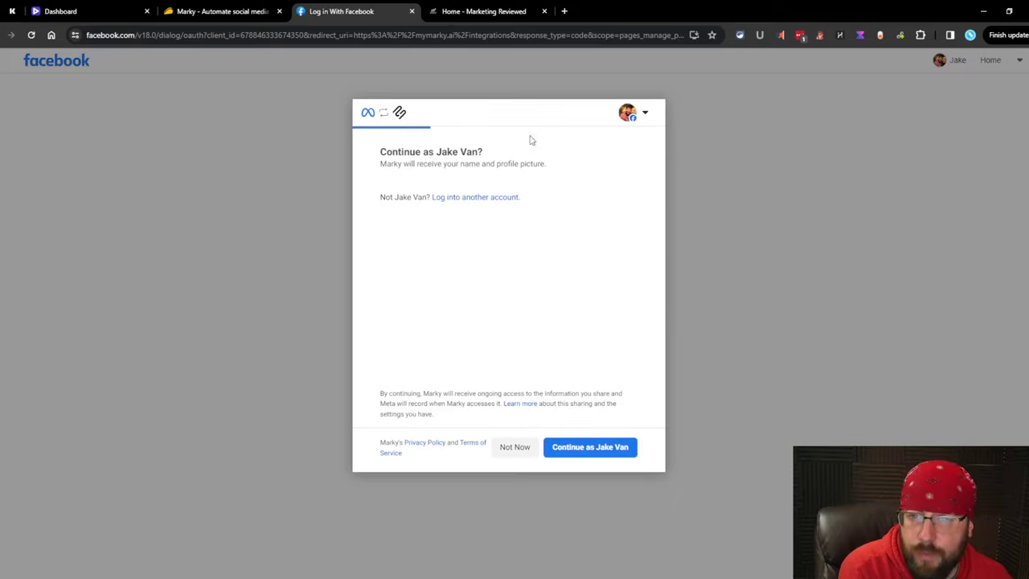
pyautogui.click(589, 447)
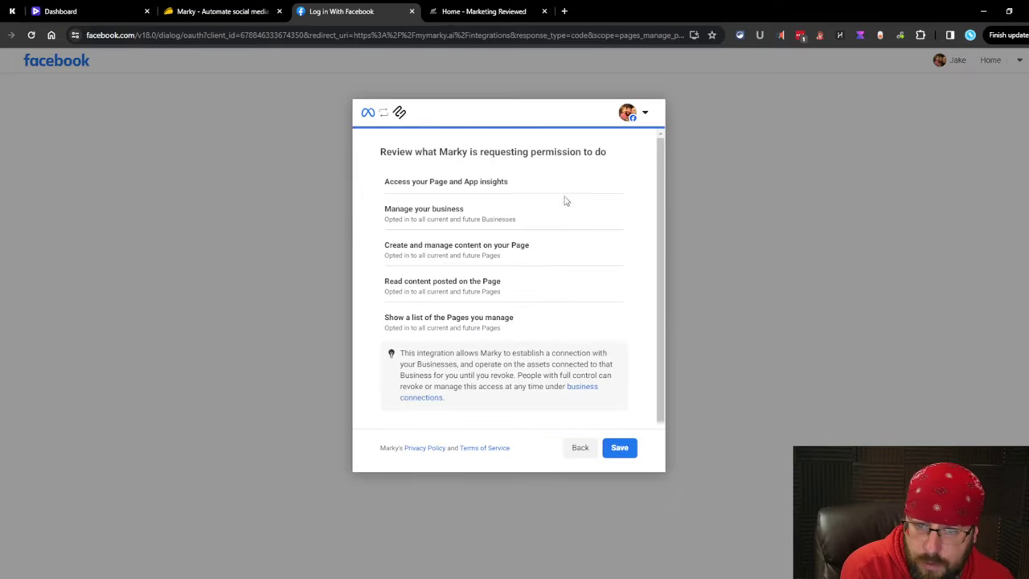
pyautogui.scroll(-1, 557, 366)
pyautogui.click(615, 442)
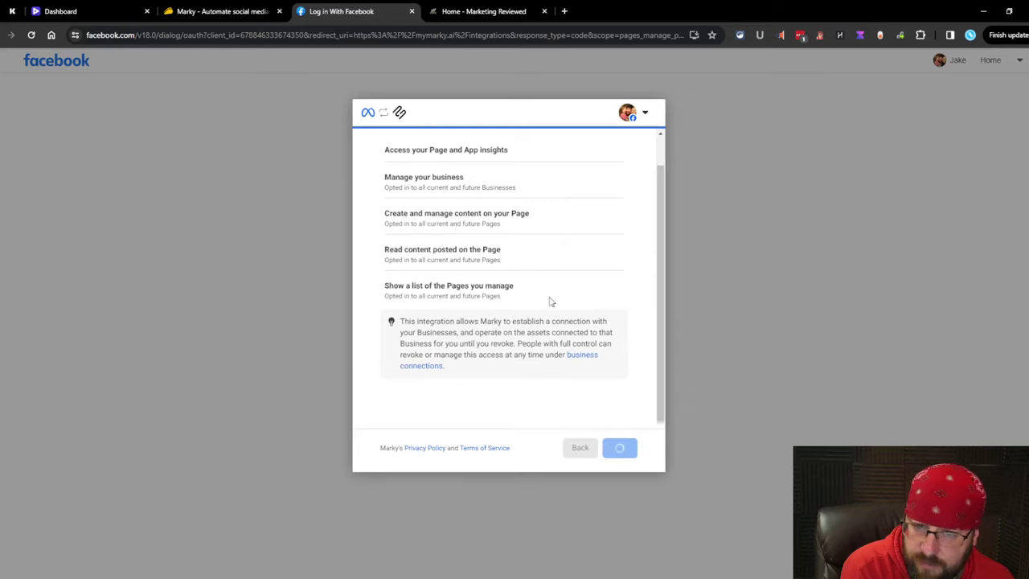
pyautogui.click(616, 450)
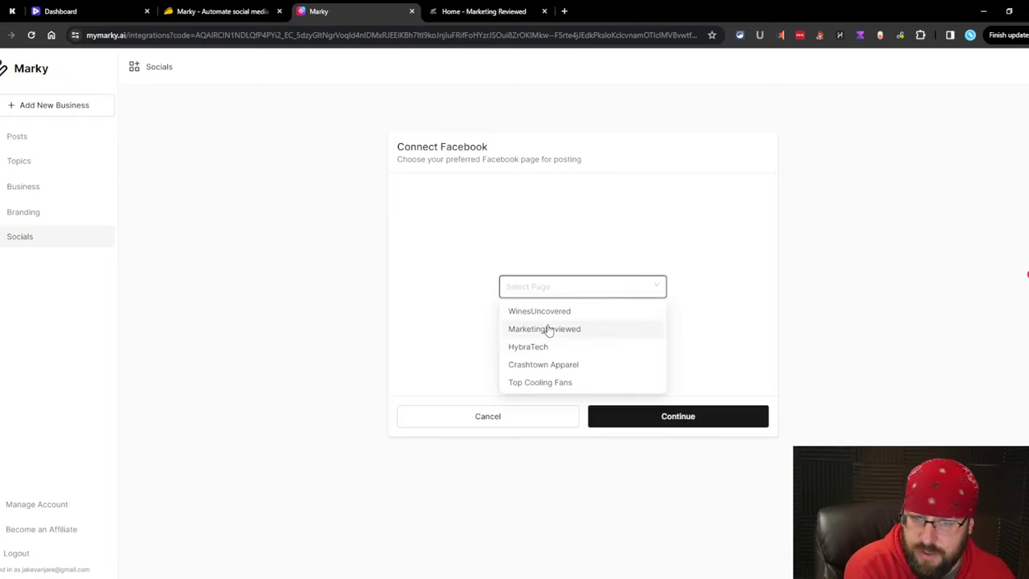
pyautogui.click(553, 331)
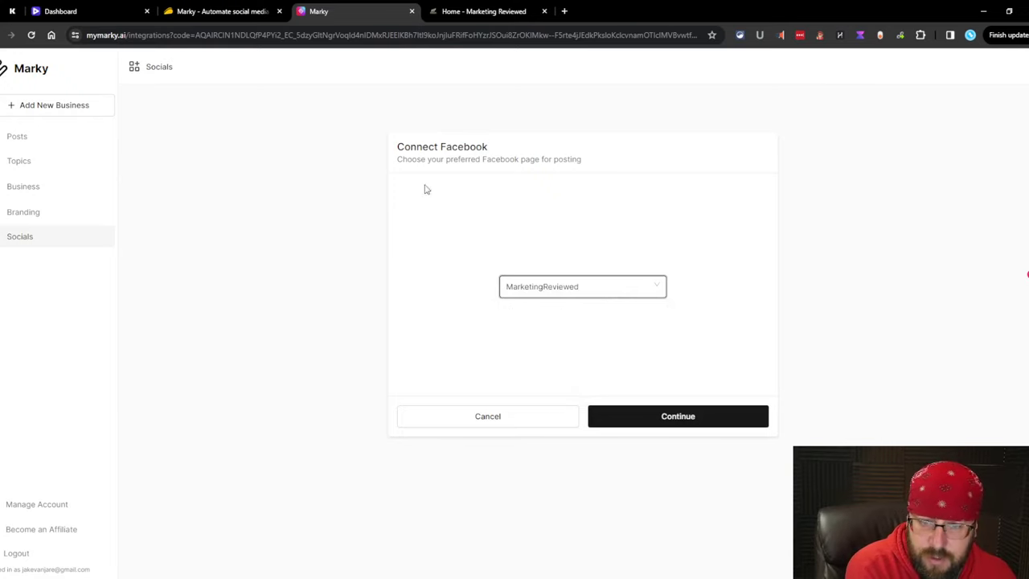
pyautogui.click(716, 415)
# Attempt connecting Instagram through the Facebook login, then go to the generated posts.
pyautogui.click(750, 398)
pyautogui.click(563, 464)
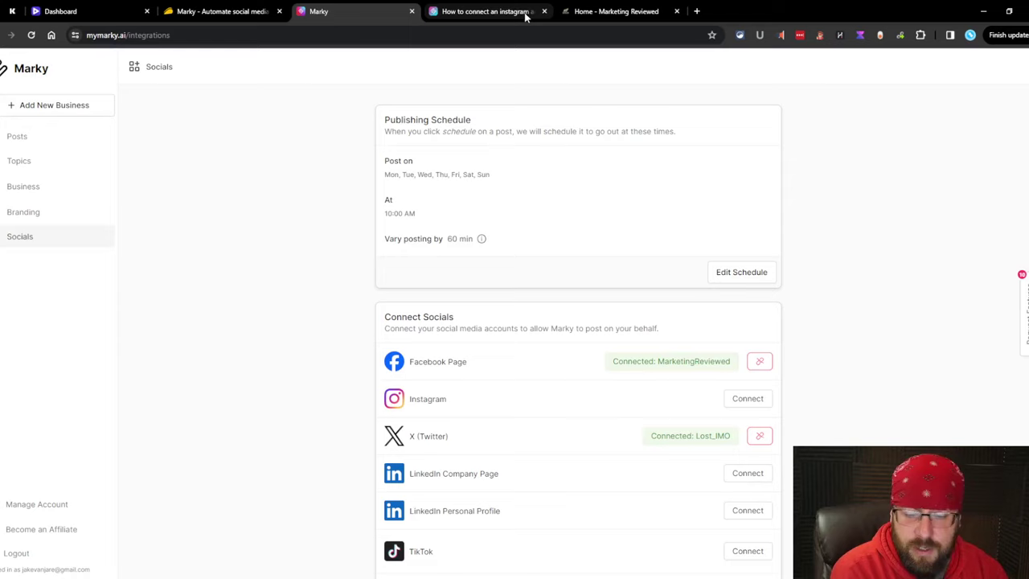
pyautogui.scroll(-2, 482, 337)
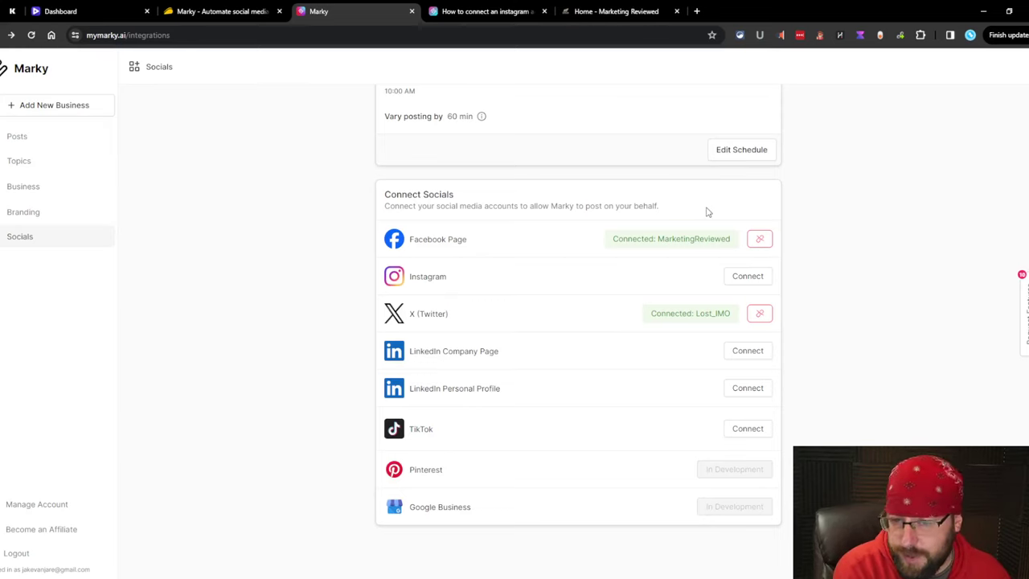
pyautogui.click(17, 135)
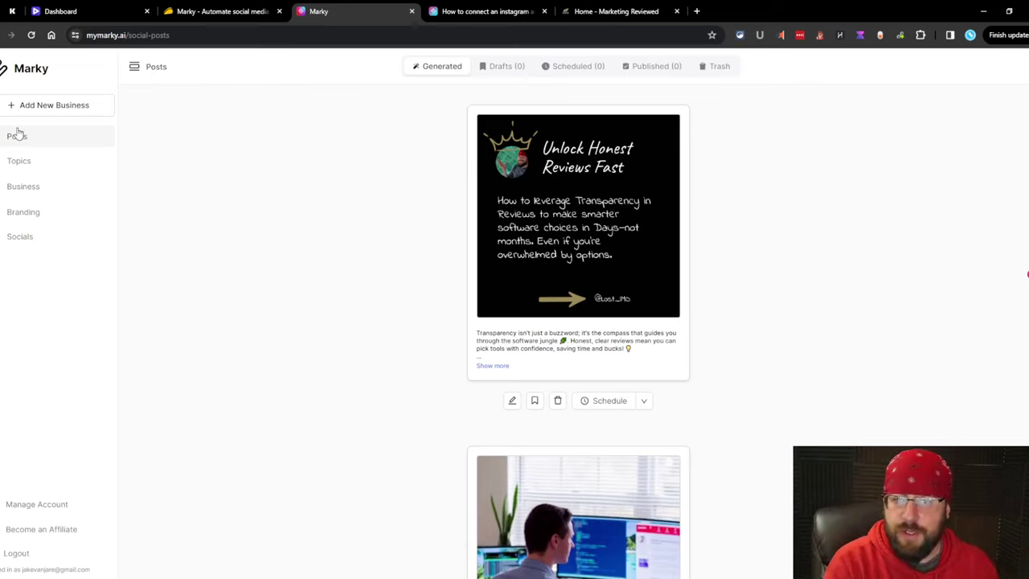
# Schedule the first two generated posts for 03/25/24 and 03/26/24 at 10:00 AM.
pyautogui.click(613, 400)
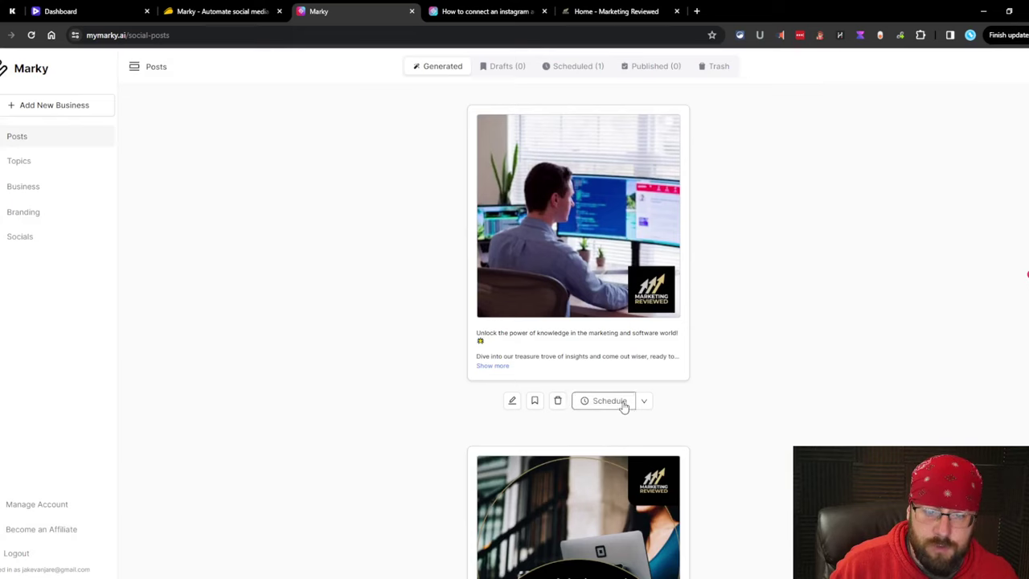
pyautogui.click(619, 402)
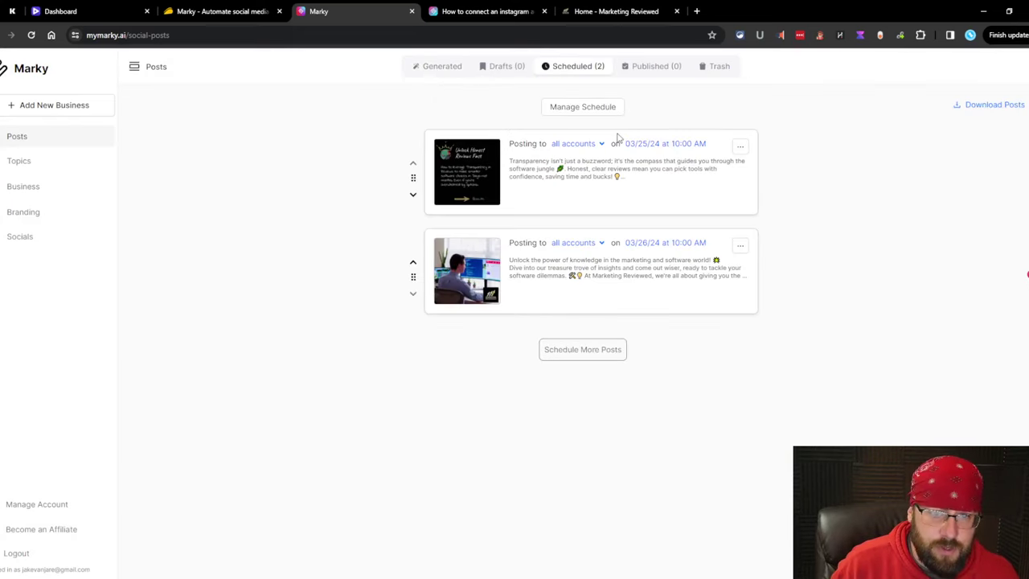
pyautogui.moveTo(655, 146)
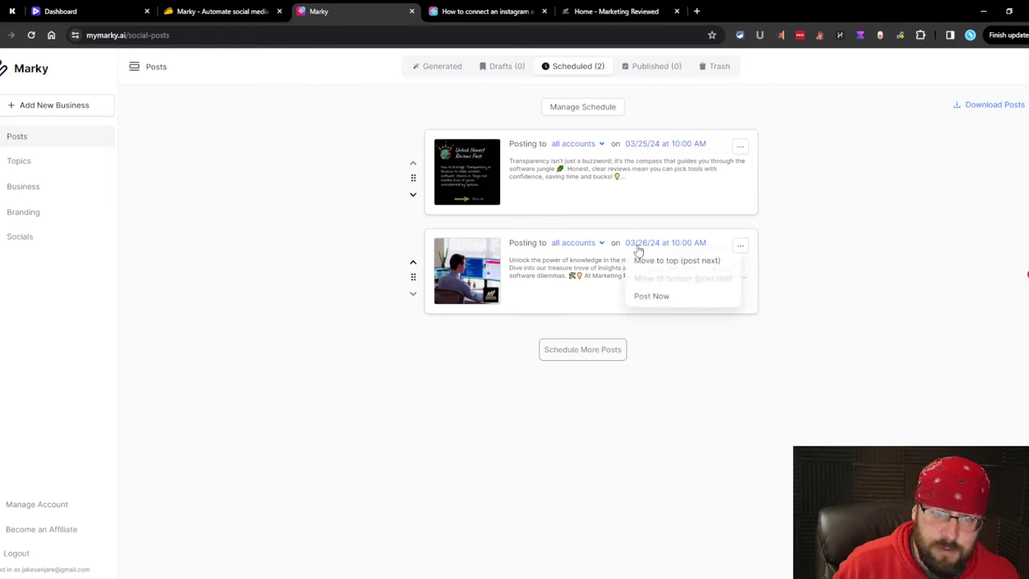
pyautogui.click(426, 66)
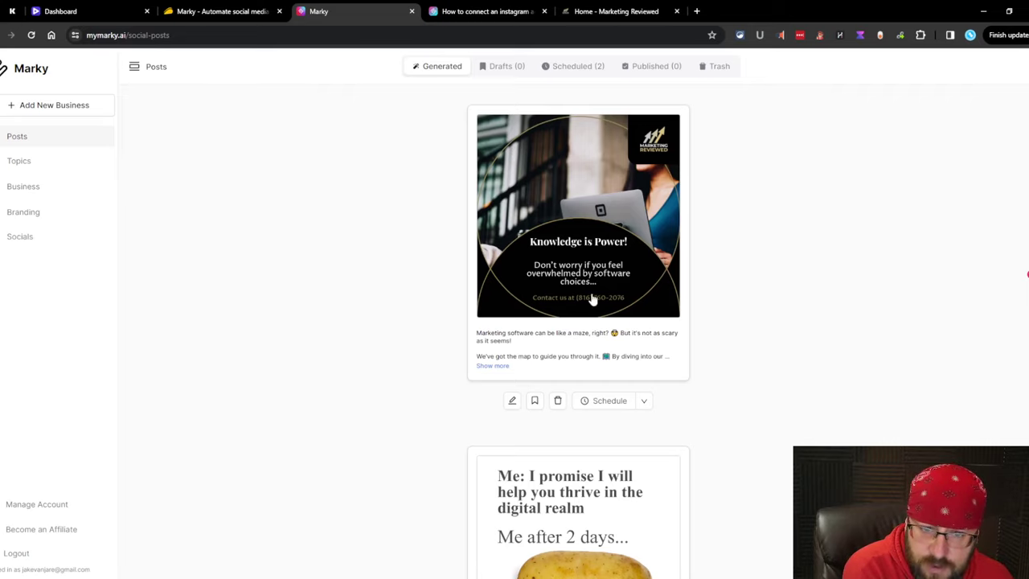
# Replace the phone number in the Knowledge is Power caption with the copied website link and save.
pyautogui.click(579, 340)
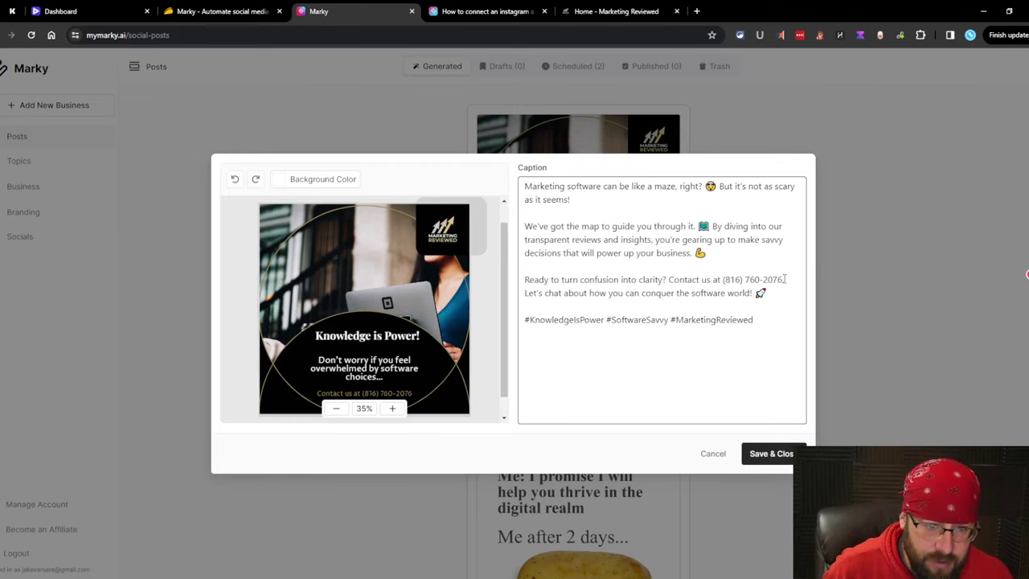
pyautogui.moveTo(786, 279); pyautogui.dragTo(723, 279)
pyautogui.press('BackSpace')
pyautogui.click(617, 12)
pyautogui.click(129, 36)
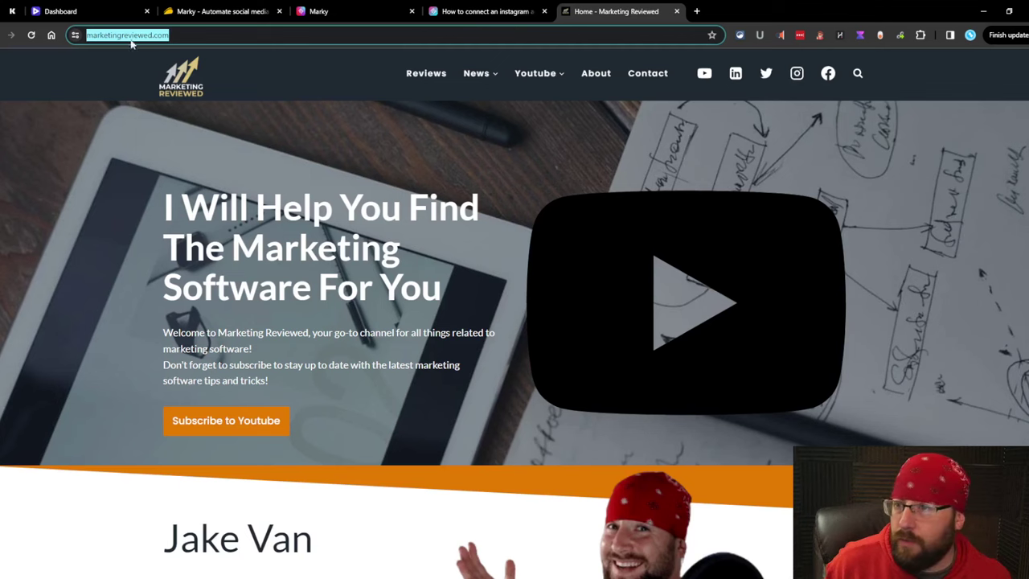
pyautogui.hotkey('ctrl', 'c')
pyautogui.hotkey('ctrl', 'shift', 'Tab')
pyautogui.hotkey('ctrl', 'shift', 'Tab')
pyautogui.hotkey('ctrl', 'v')
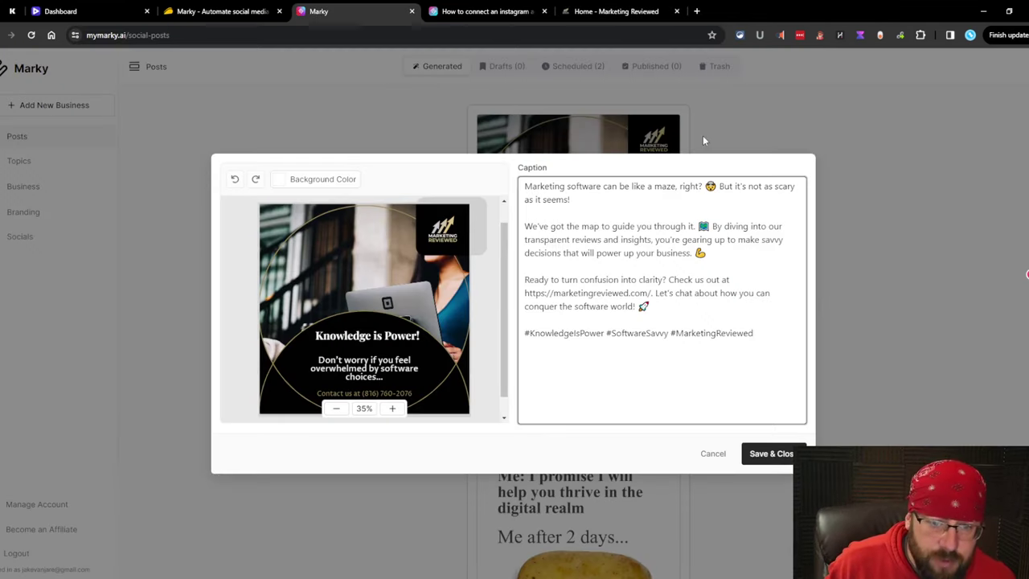
pyautogui.press('BackSpace')
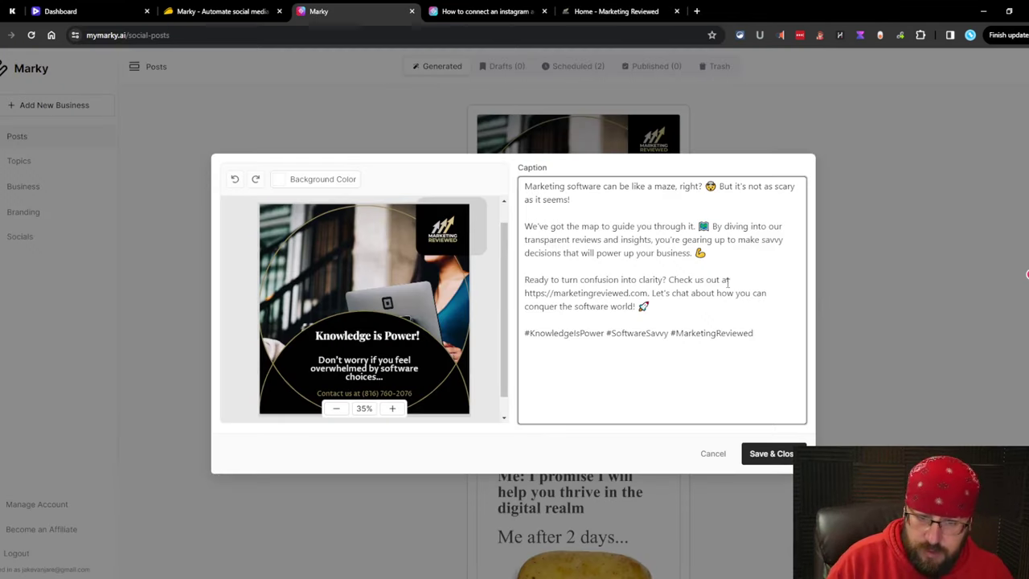
pyautogui.click(772, 453)
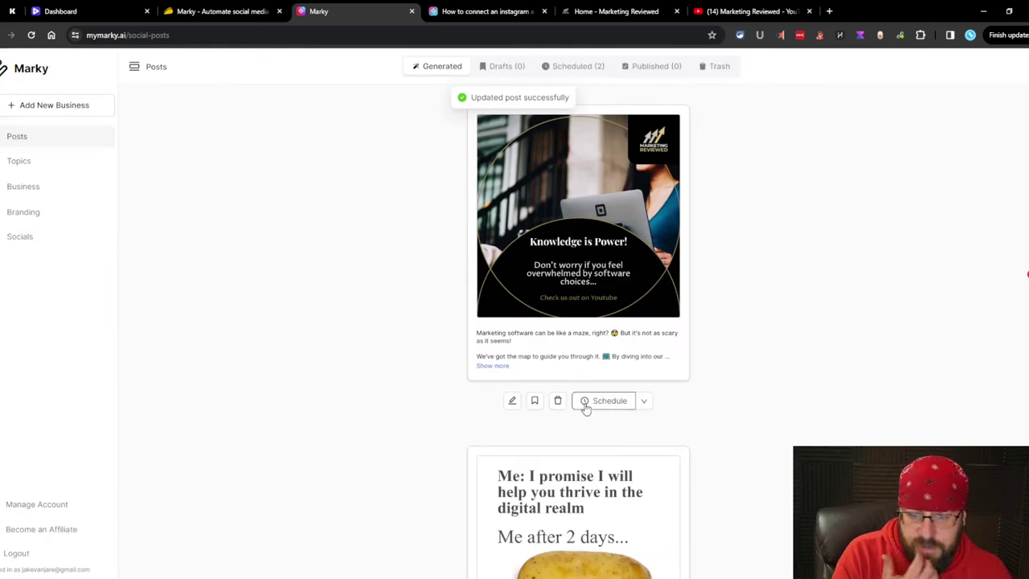
# Schedule the edited post for 03/27/24 at 10:00 AM and check the scheduled posts' accounts.
pyautogui.click(587, 400)
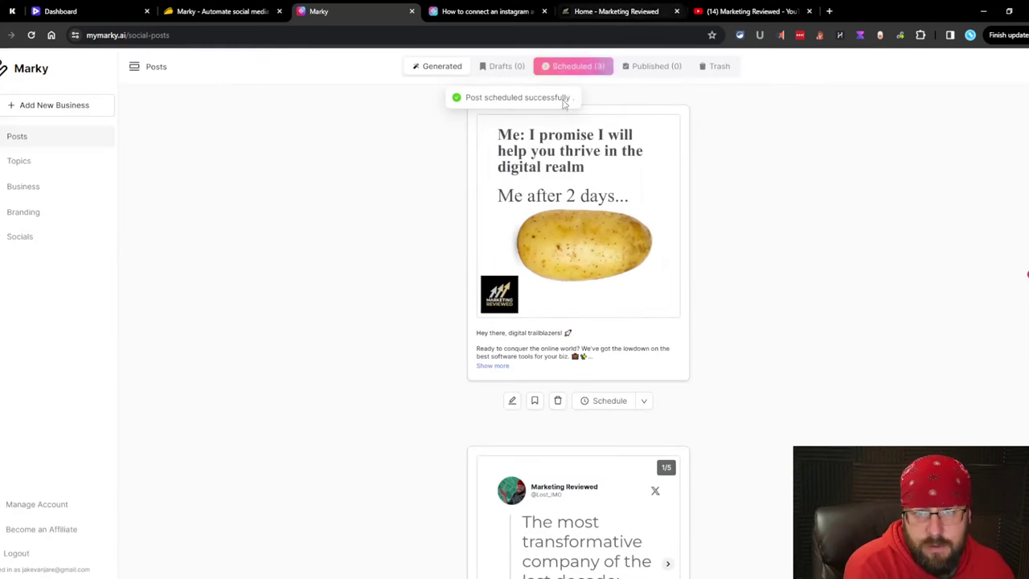
pyautogui.click(574, 67)
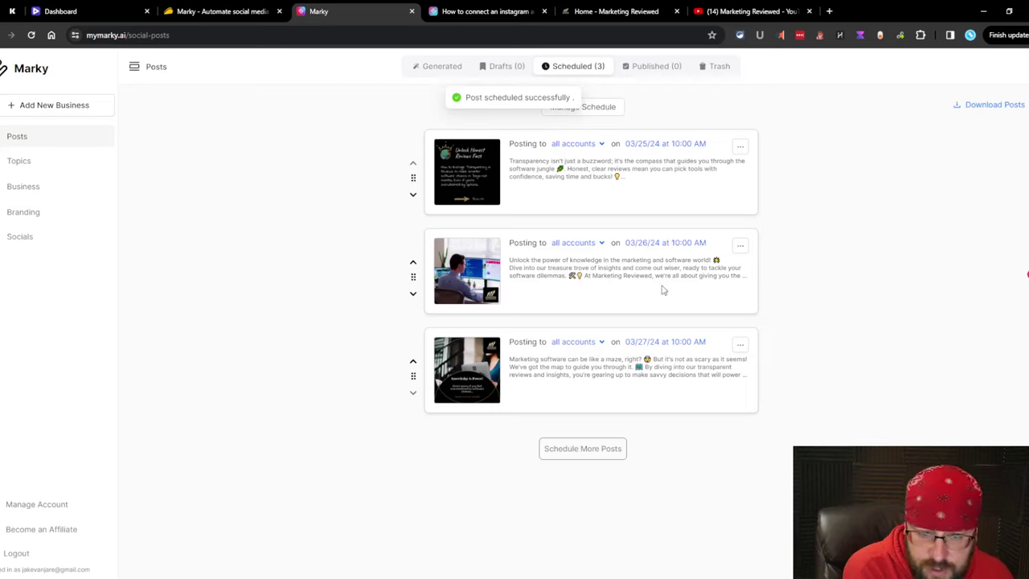
pyautogui.click(601, 245)
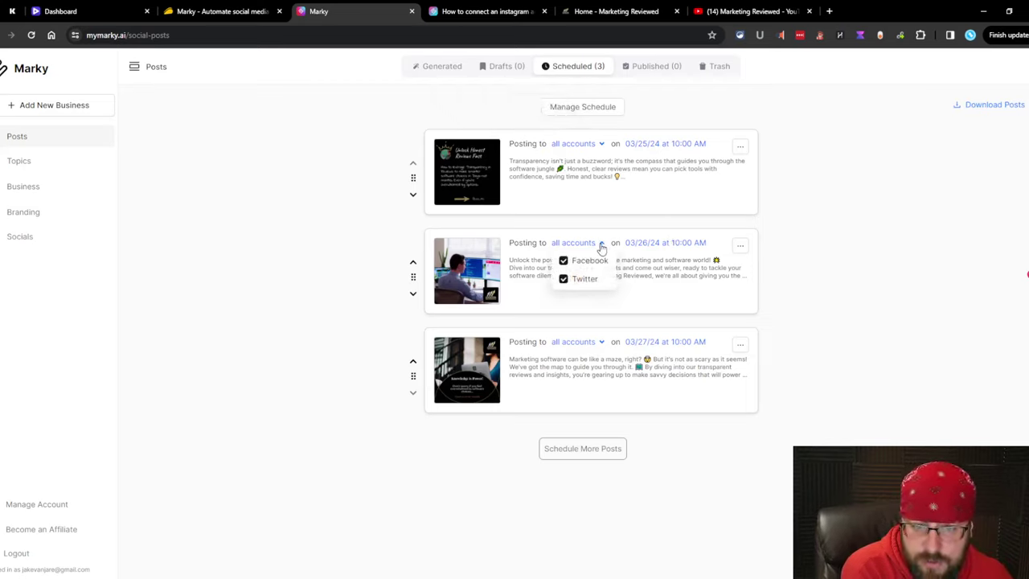
pyautogui.click(595, 145)
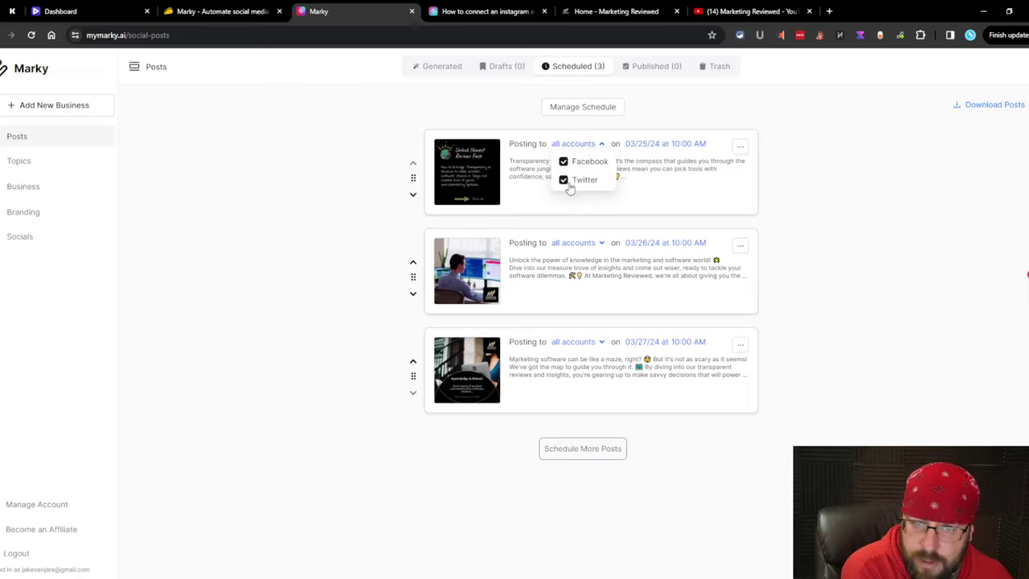
pyautogui.click(957, 225)
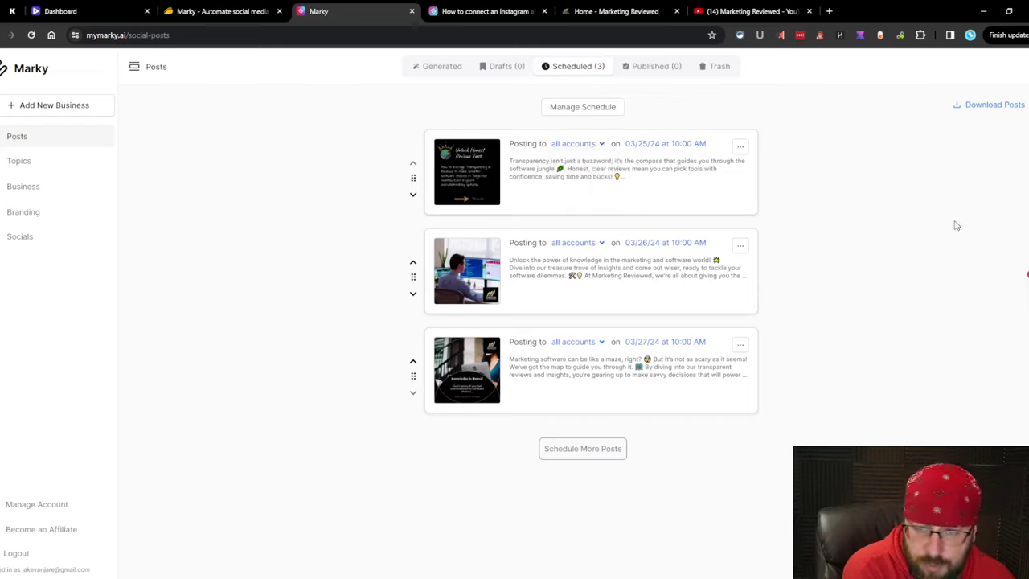
pyautogui.click(591, 145)
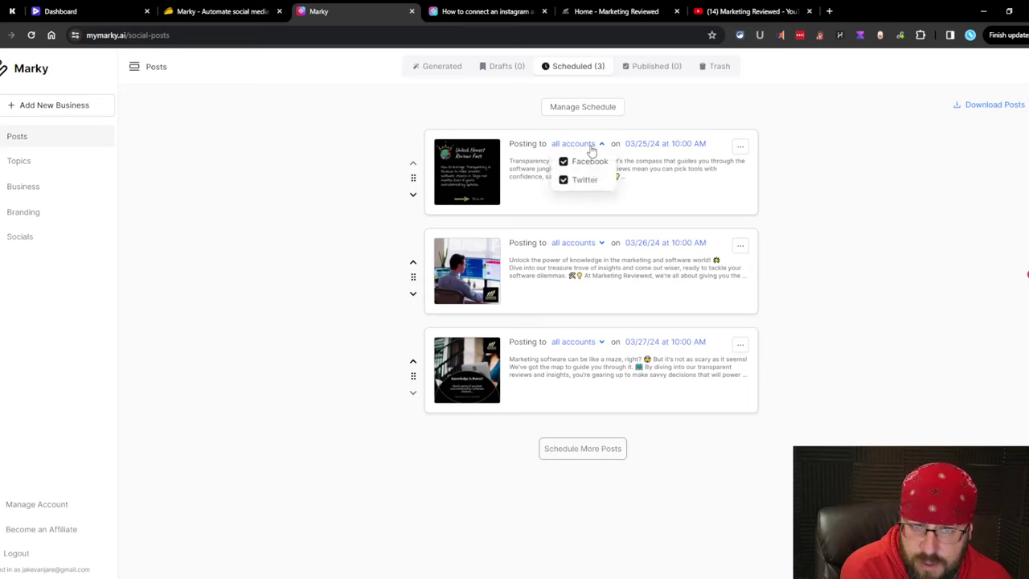
pyautogui.click(303, 170)
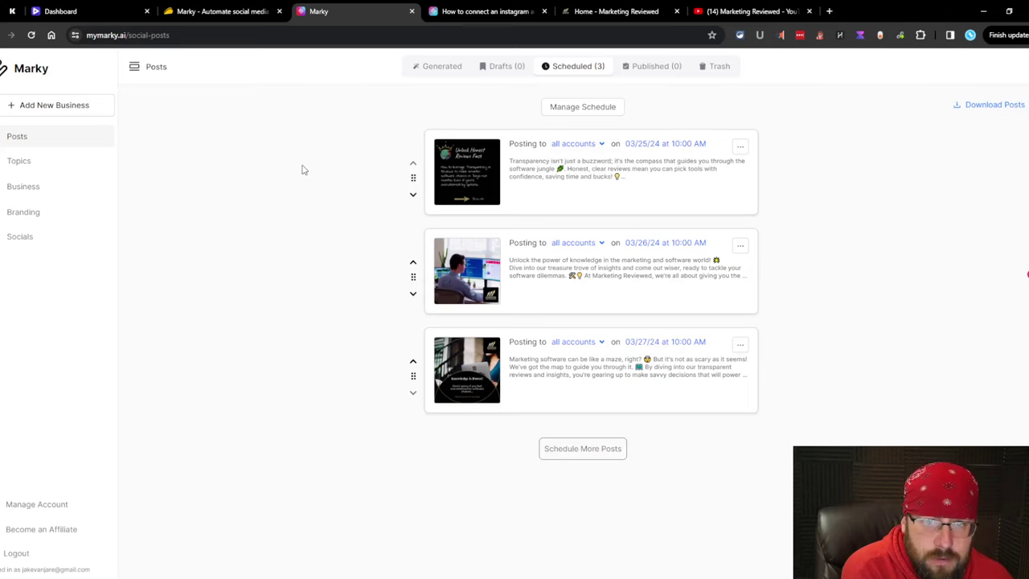
# Page through a generated carousel post's slides to its final slide.
pyautogui.click(443, 69)
pyautogui.scroll(-10, 627, 277)
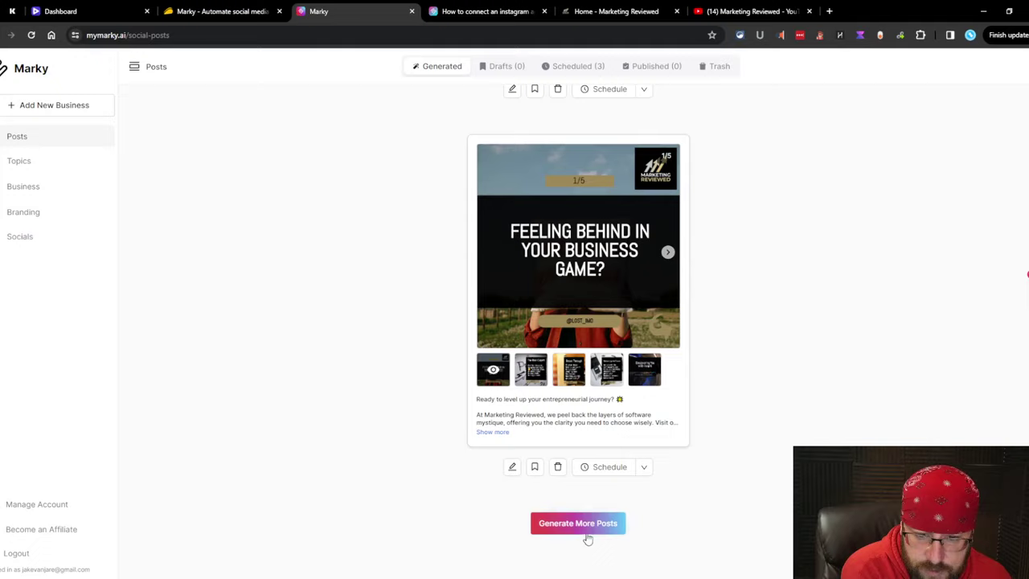
pyautogui.click(668, 252)
pyautogui.click(668, 252)
pyautogui.click(668, 253)
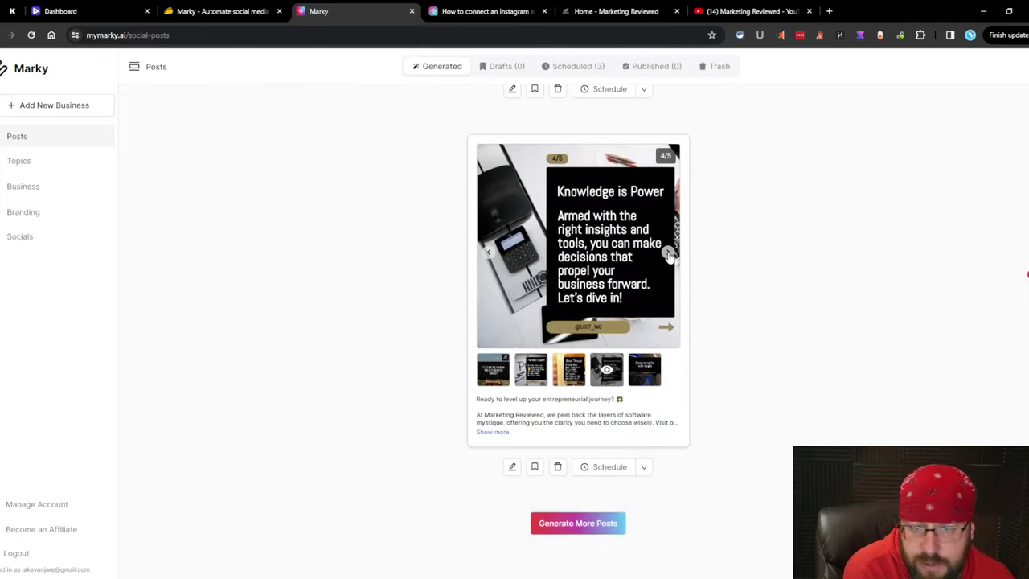
pyautogui.click(668, 254)
pyautogui.scroll(4, 689, 265)
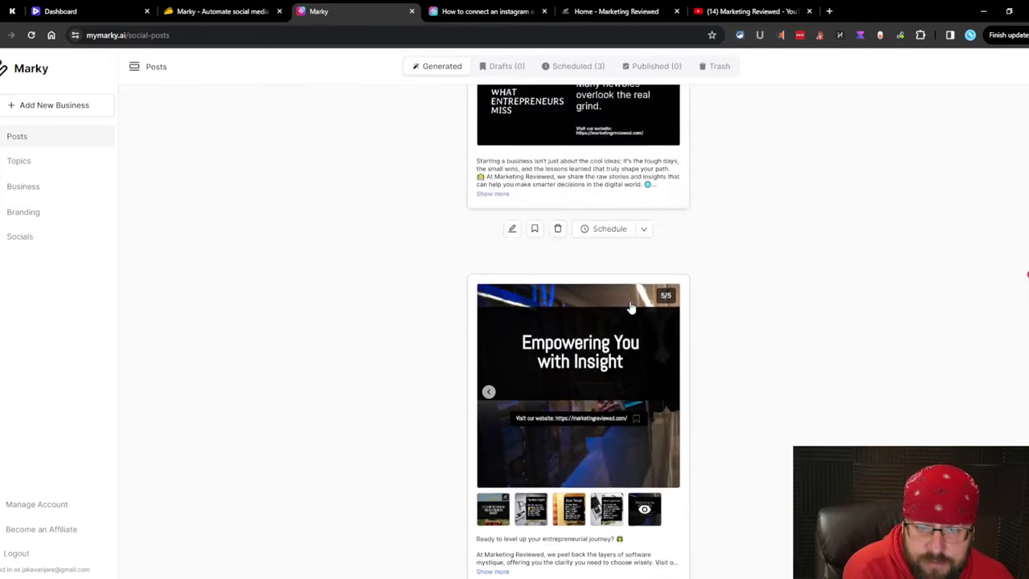
pyautogui.scroll(5, 631, 319)
pyautogui.click(200, 7)
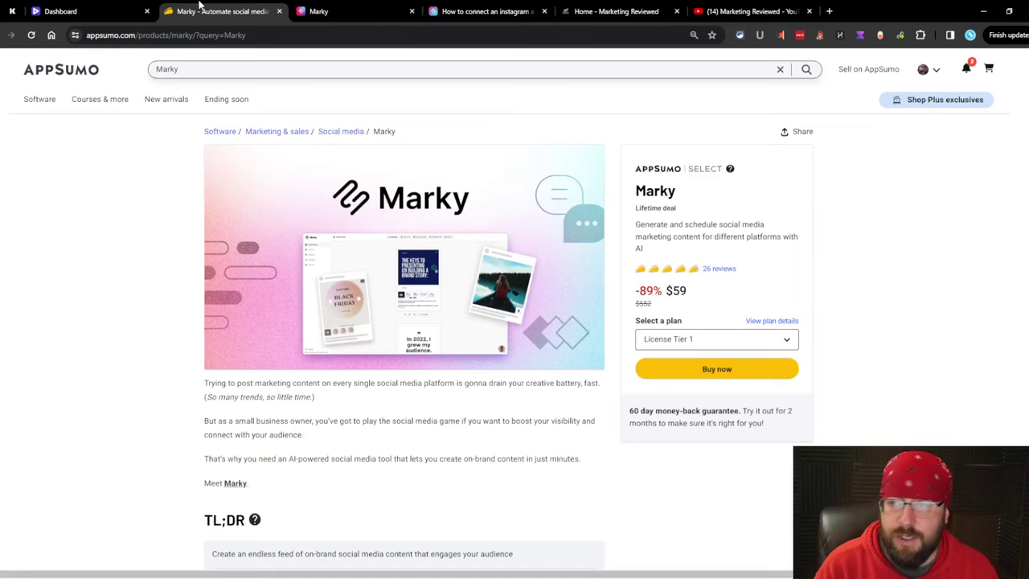
# Scroll AppSumo to the License Tier cards: $59/3 brands, $139/6 brands, $399/25 brands.
pyautogui.scroll(-8, 482, 161)
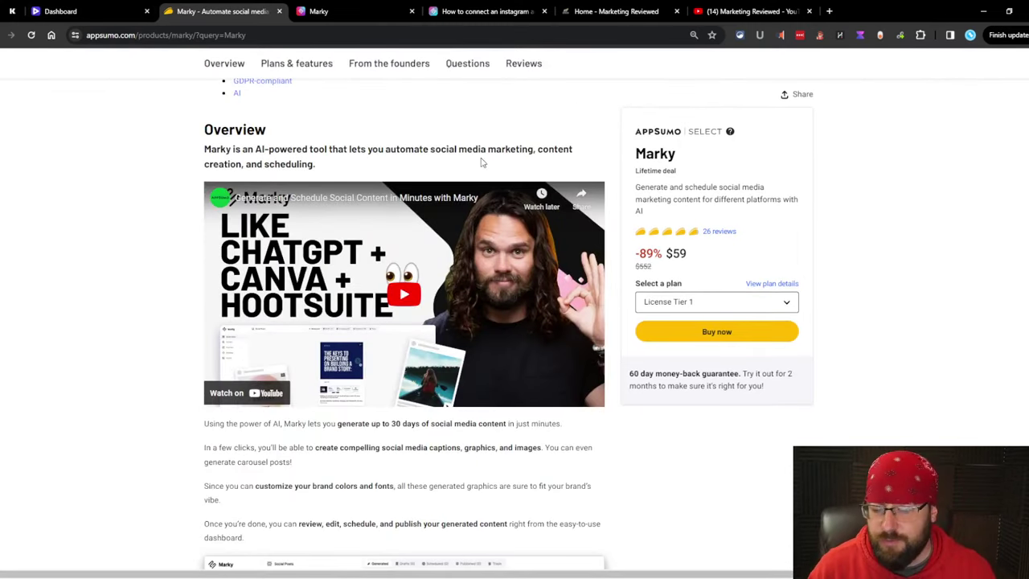
pyautogui.click(335, 9)
pyautogui.scroll(-5, 552, 319)
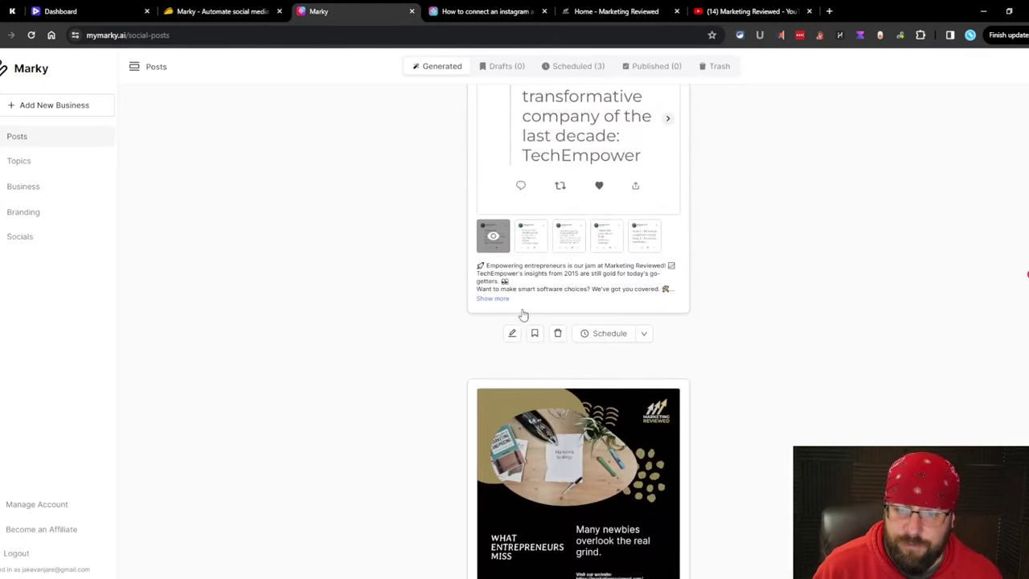
pyautogui.hotkey('ctrl', 'shift', 'Tab')
pyautogui.scroll(-10, 397, 491)
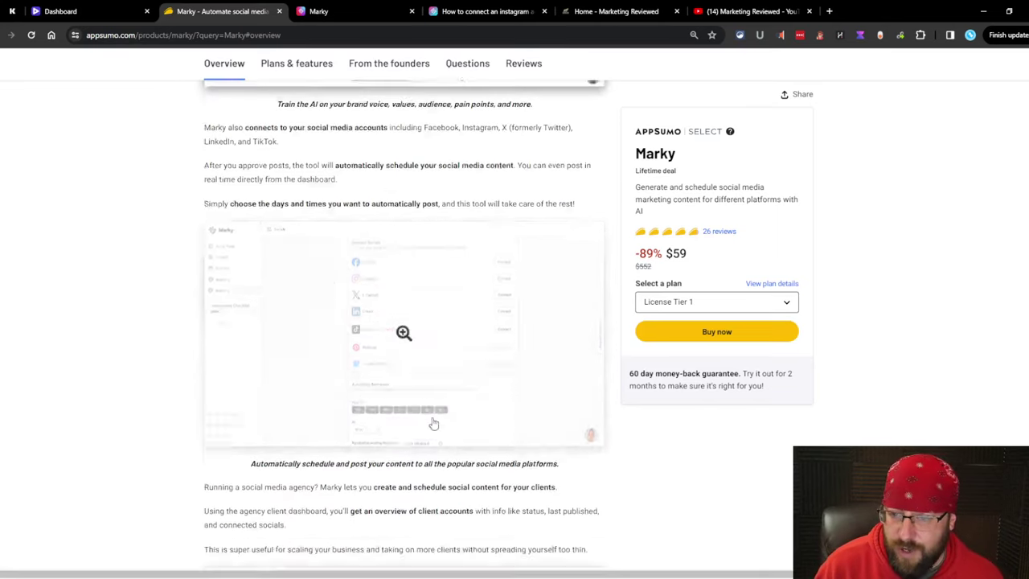
pyautogui.scroll(-15, 433, 424)
pyautogui.scroll(3, 429, 406)
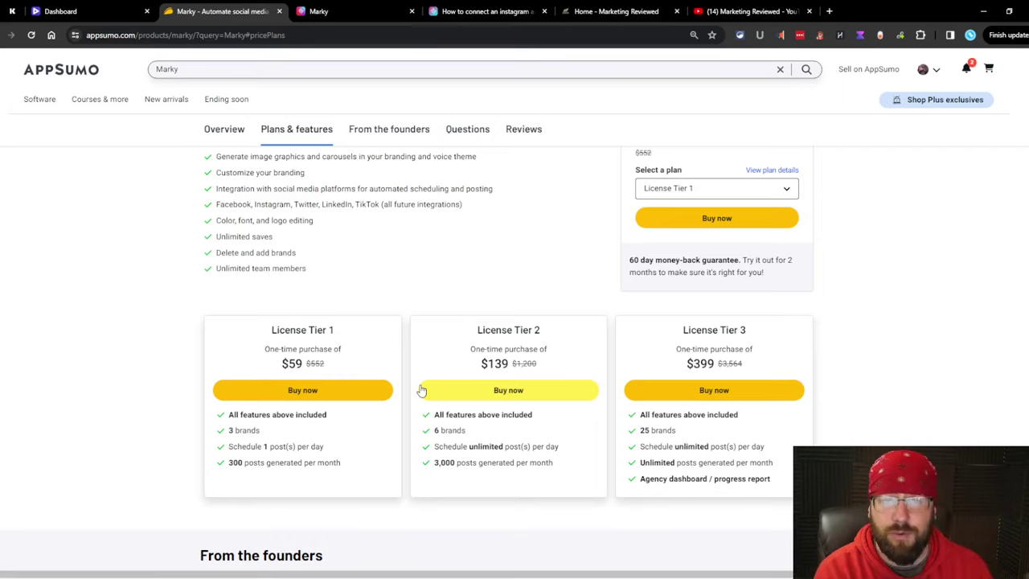
# Back in Marky, glance at the Business summary and scroll the Content Topics list.
pyautogui.click(374, 11)
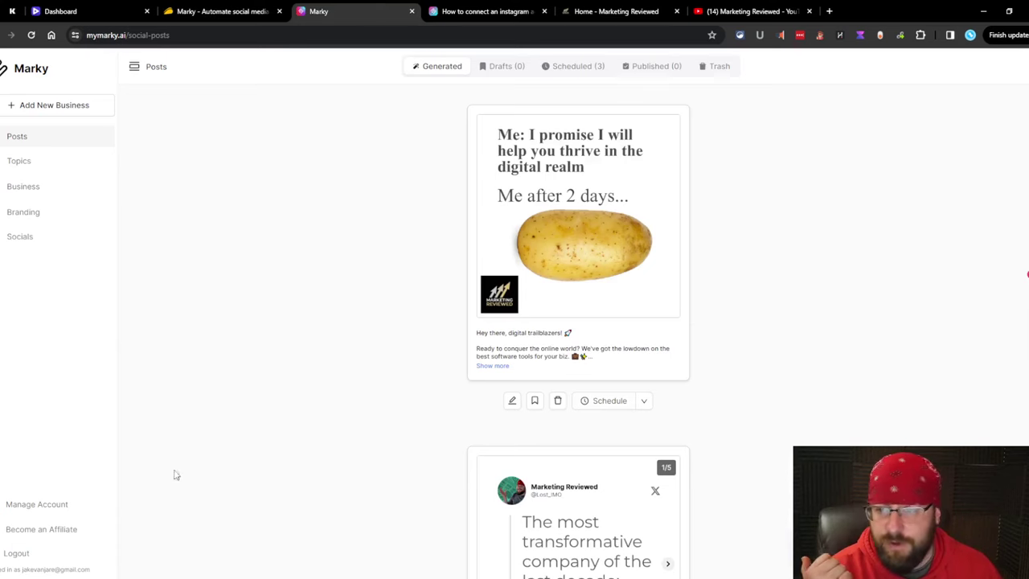
pyautogui.click(41, 191)
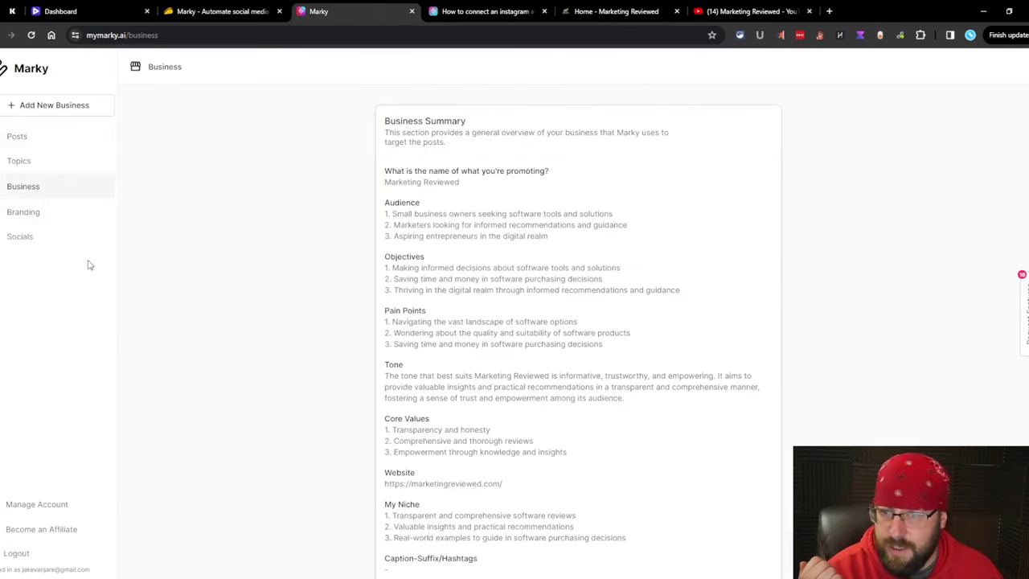
pyautogui.scroll(-5, 436, 233)
pyautogui.scroll(2, 509, 278)
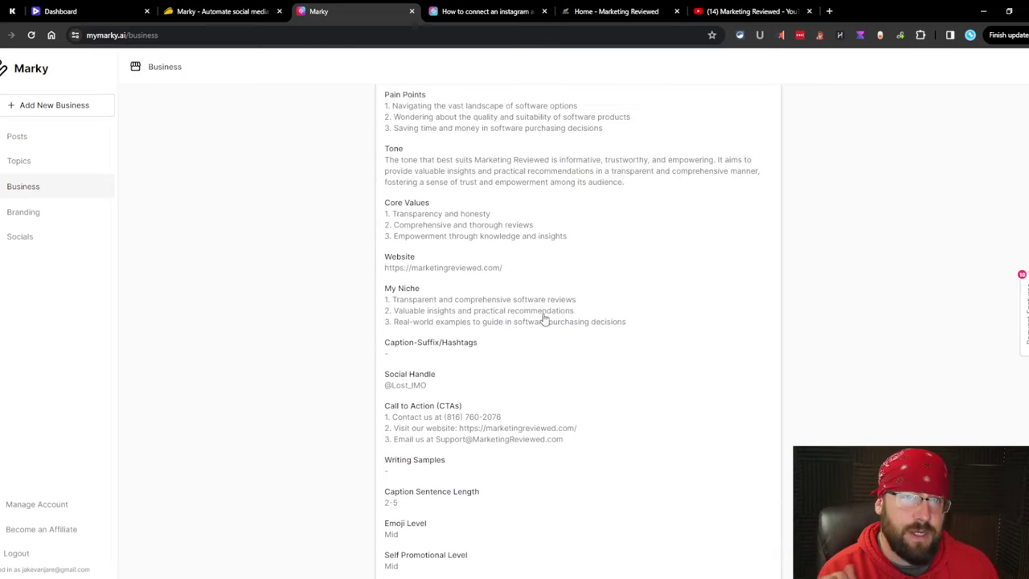
pyautogui.click(18, 161)
pyautogui.scroll(-3, 777, 262)
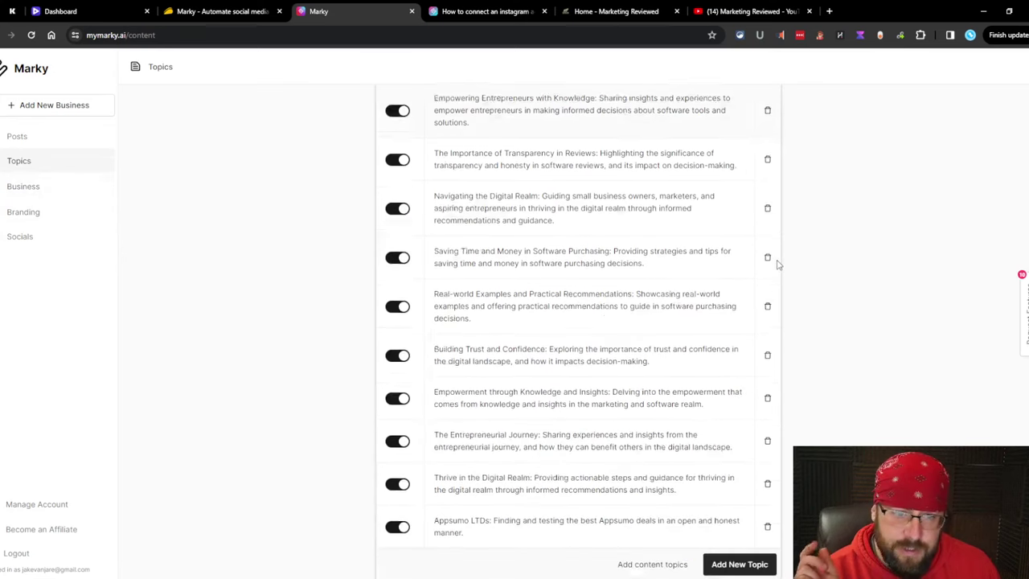
pyautogui.scroll(3, 781, 278)
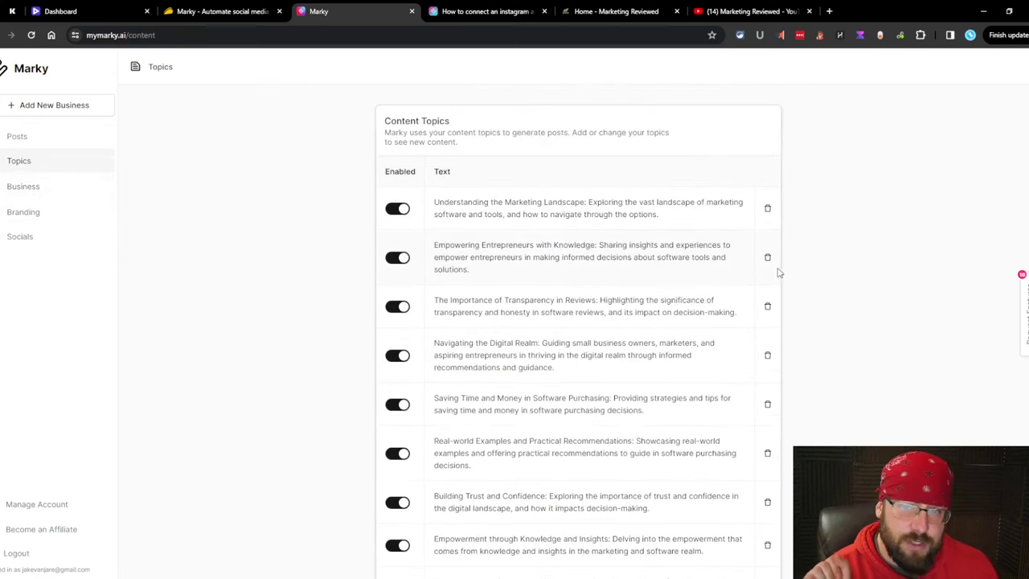
# Scroll the AppSumo Marky deal page down to Plans & features.
pyautogui.click(175, 10)
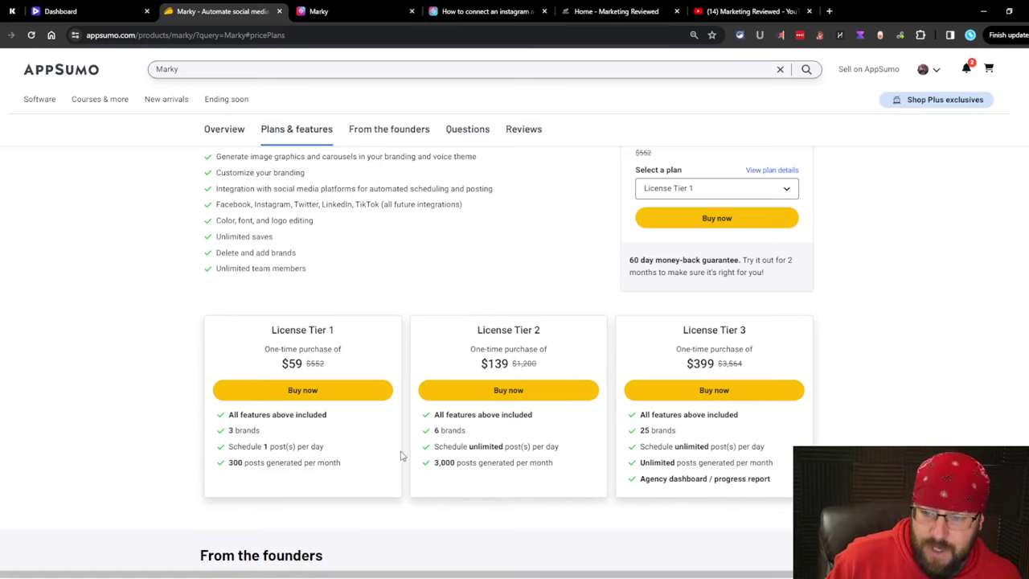
pyautogui.scroll(-2, 356, 415)
pyautogui.scroll(3, 349, 399)
pyautogui.scroll(-2, 351, 400)
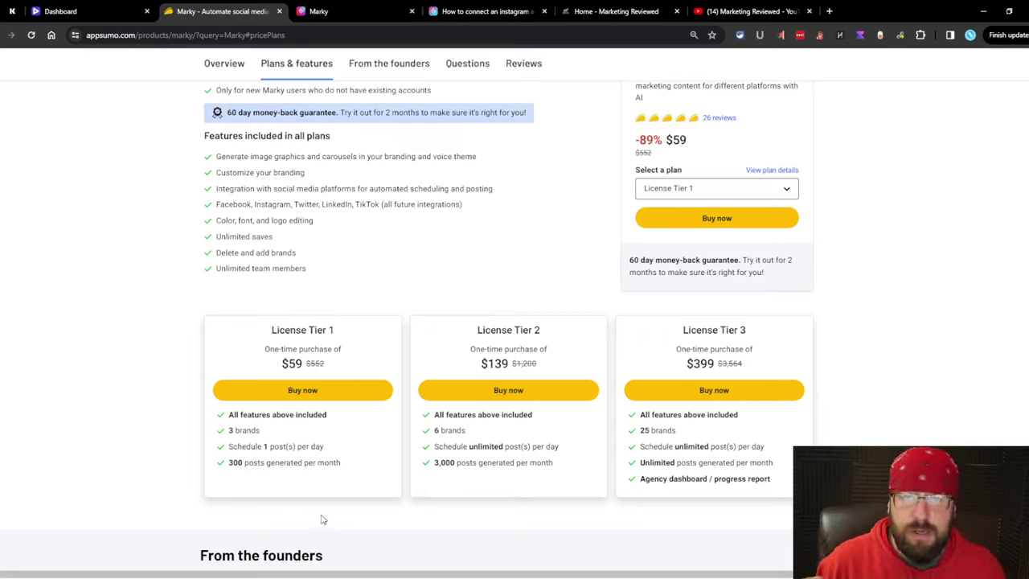
pyautogui.scroll(-1, 331, 321)
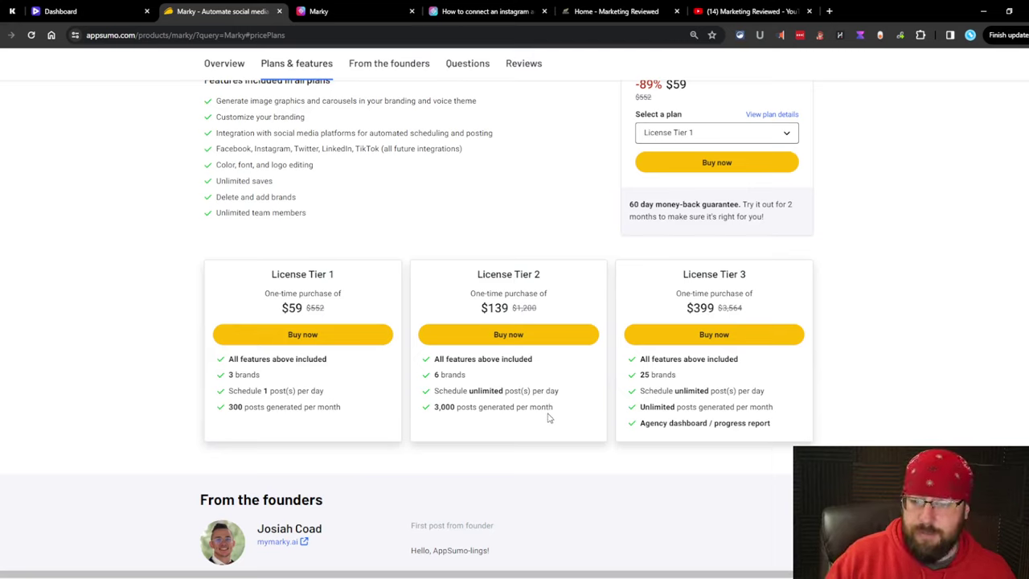
# Highlight Tier 2's limits: 3,000 posts per month, unlimited daily scheduling and 6 brands.
pyautogui.moveTo(548, 415); pyautogui.dragTo(420, 417)
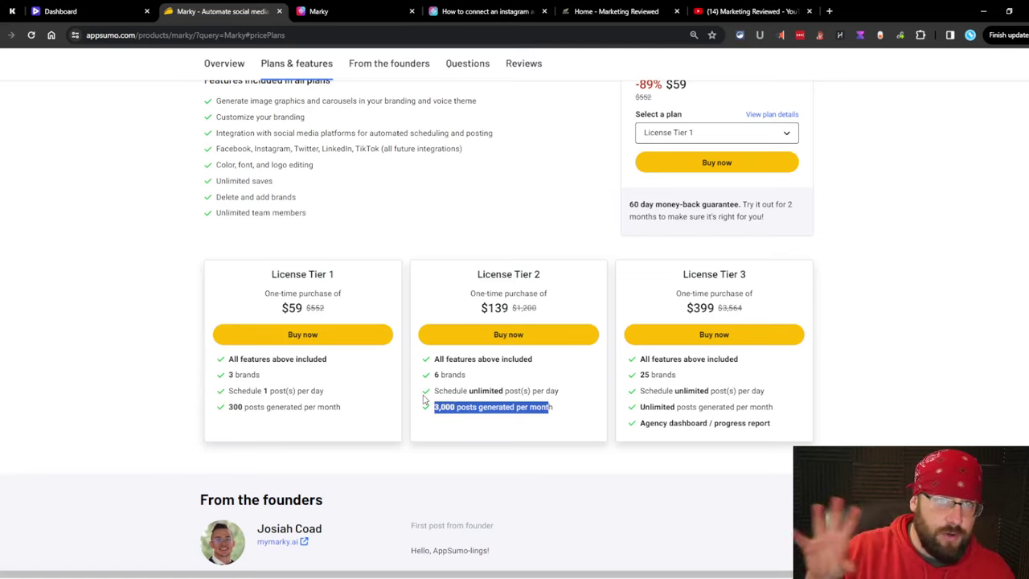
pyautogui.click(591, 427)
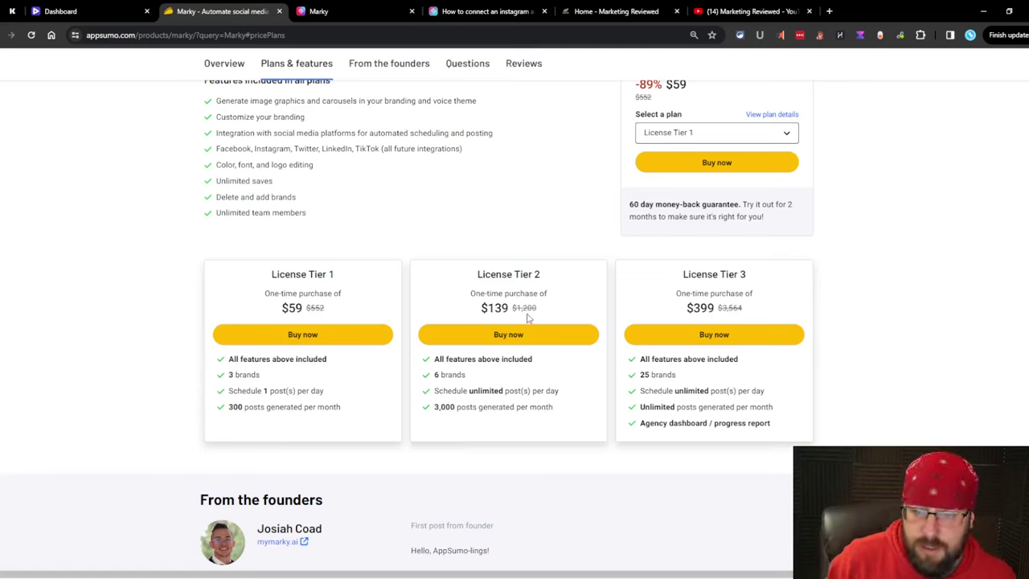
pyautogui.moveTo(528, 318); pyautogui.dragTo(356, 317)
pyautogui.click(410, 310)
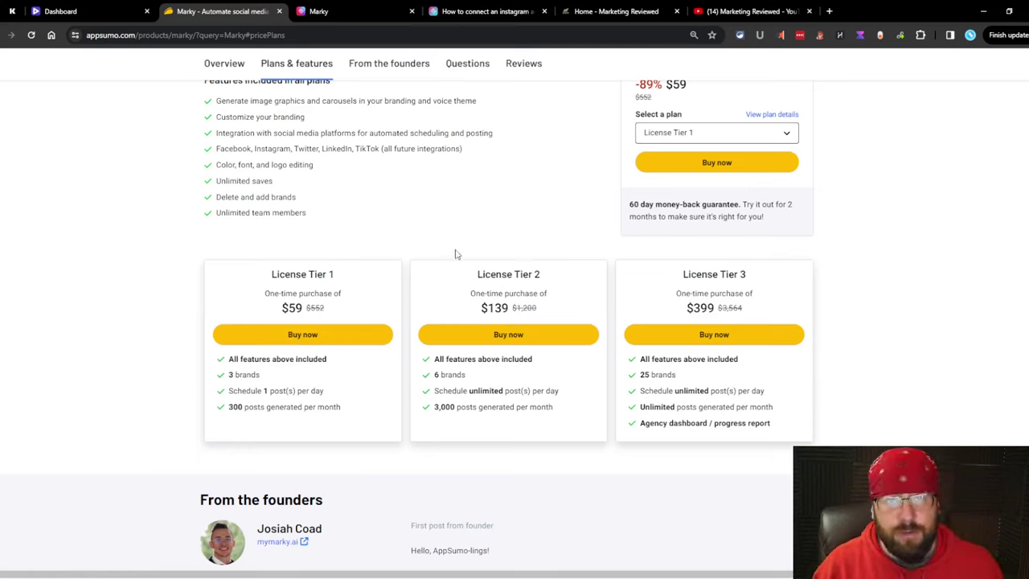
pyautogui.moveTo(502, 391); pyautogui.dragTo(469, 391)
pyautogui.click(498, 386)
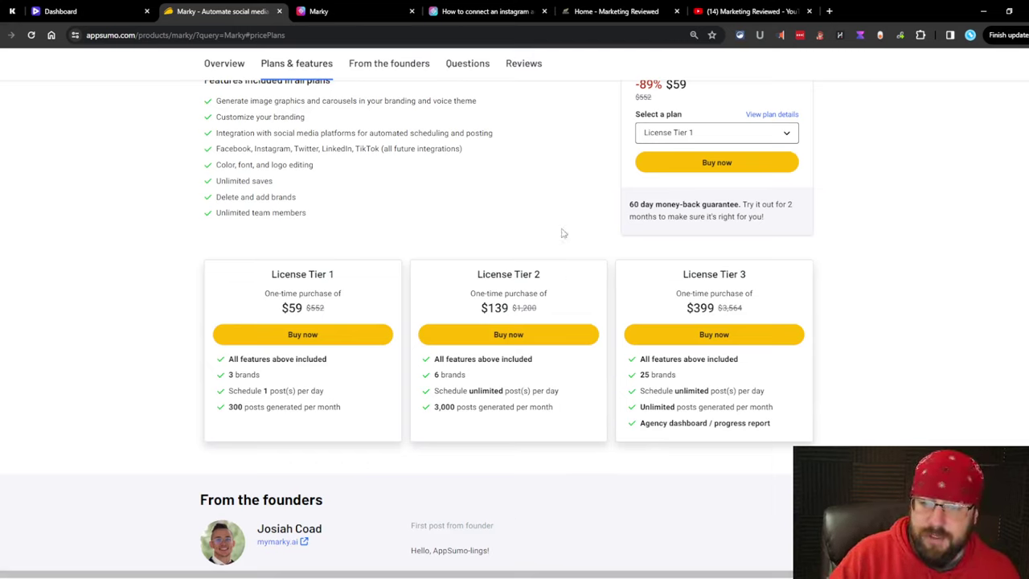
pyautogui.moveTo(473, 379); pyautogui.dragTo(437, 384)
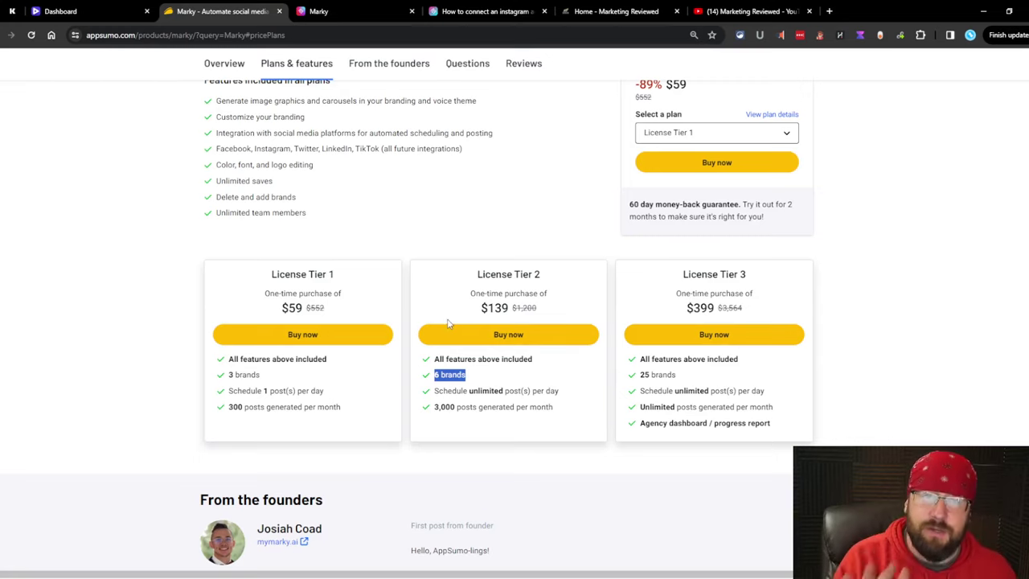
pyautogui.click(533, 364)
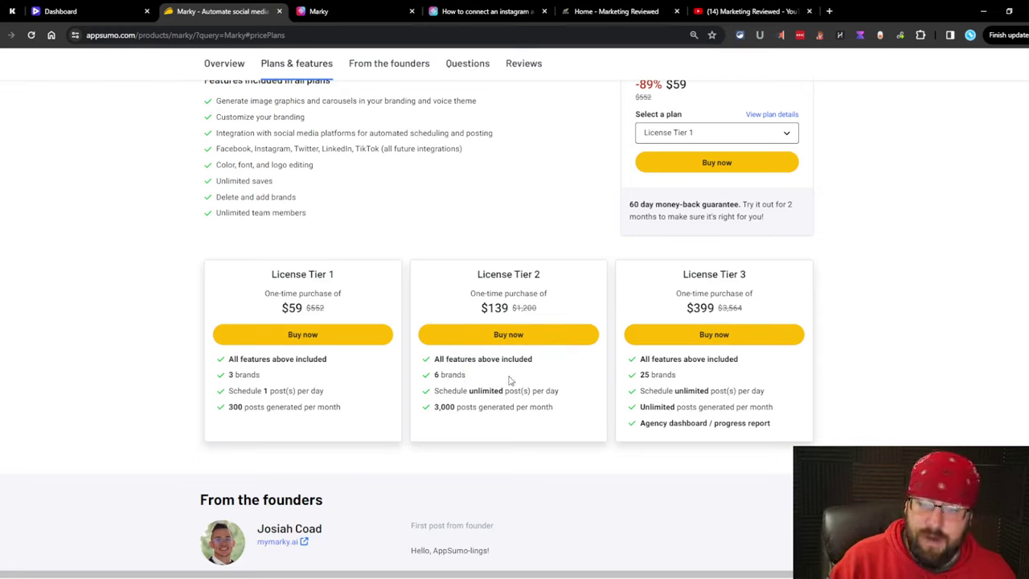
pyautogui.moveTo(474, 375); pyautogui.dragTo(417, 386)
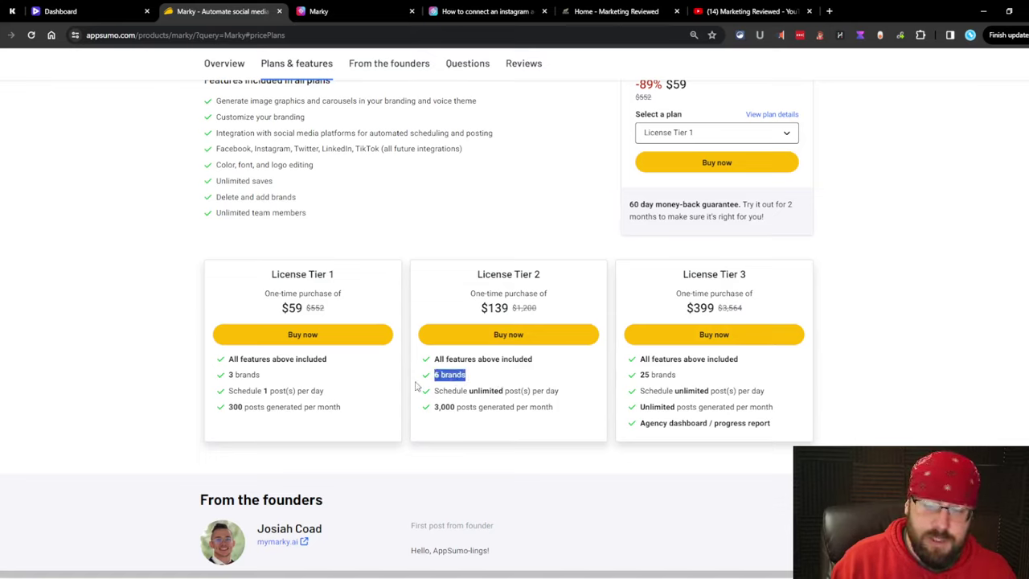
pyautogui.click(485, 387)
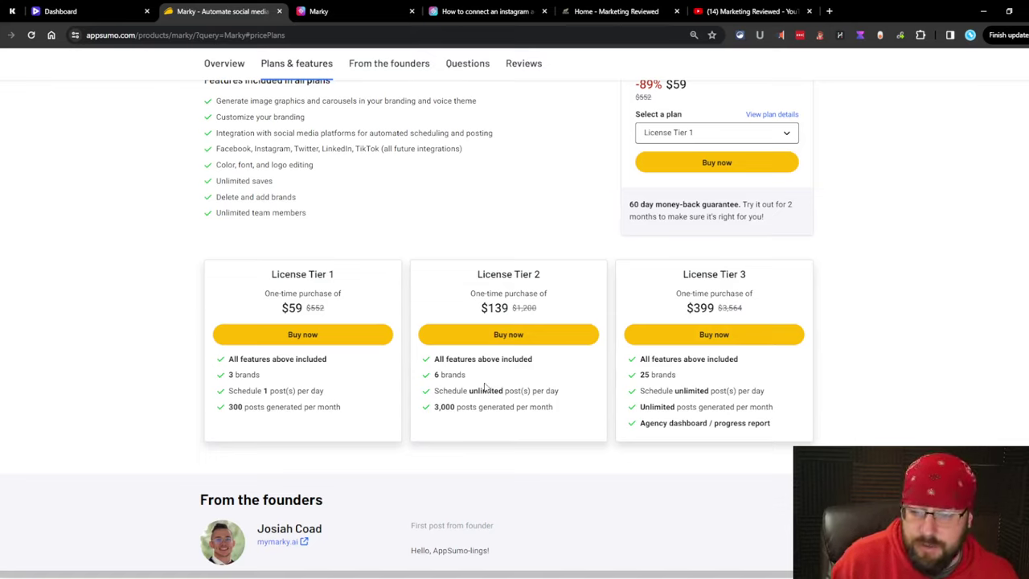
# Highlight Tier 3's $399 price, 25-brand limit and agency dashboard feature.
pyautogui.doubleClick(702, 308)
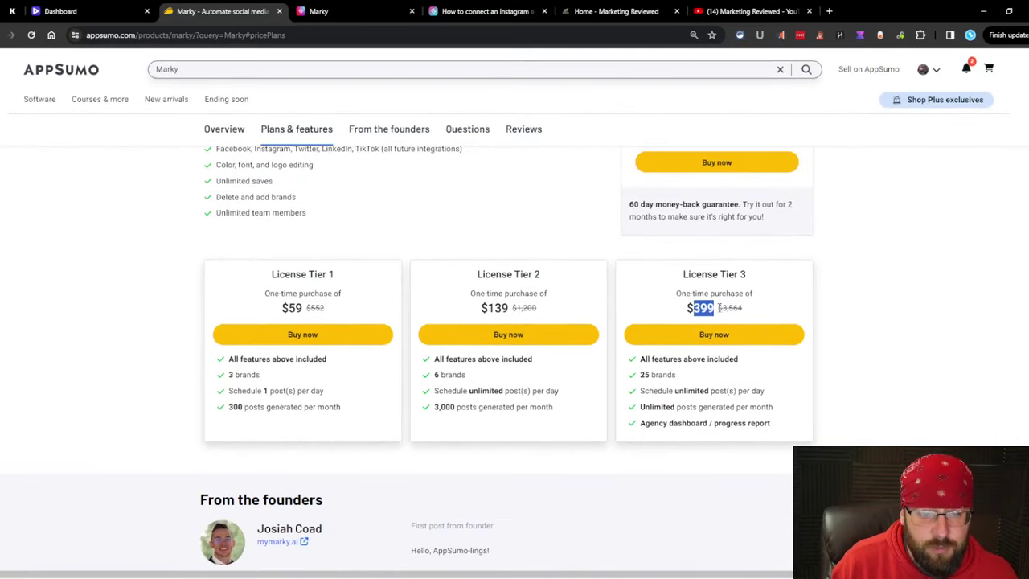
pyautogui.click(852, 312)
pyautogui.moveTo(674, 375); pyautogui.dragTo(637, 384)
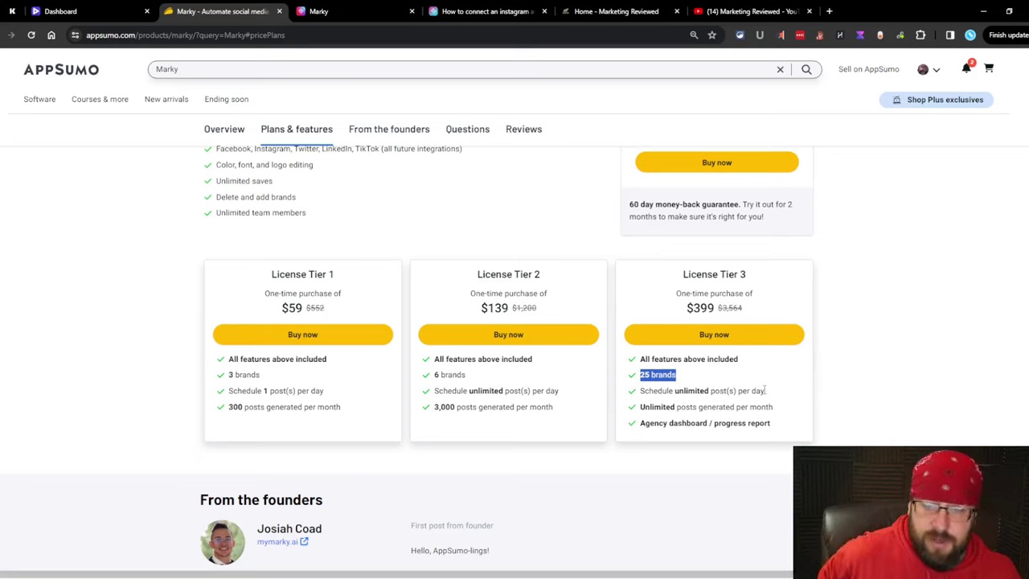
pyautogui.moveTo(777, 424); pyautogui.dragTo(653, 423)
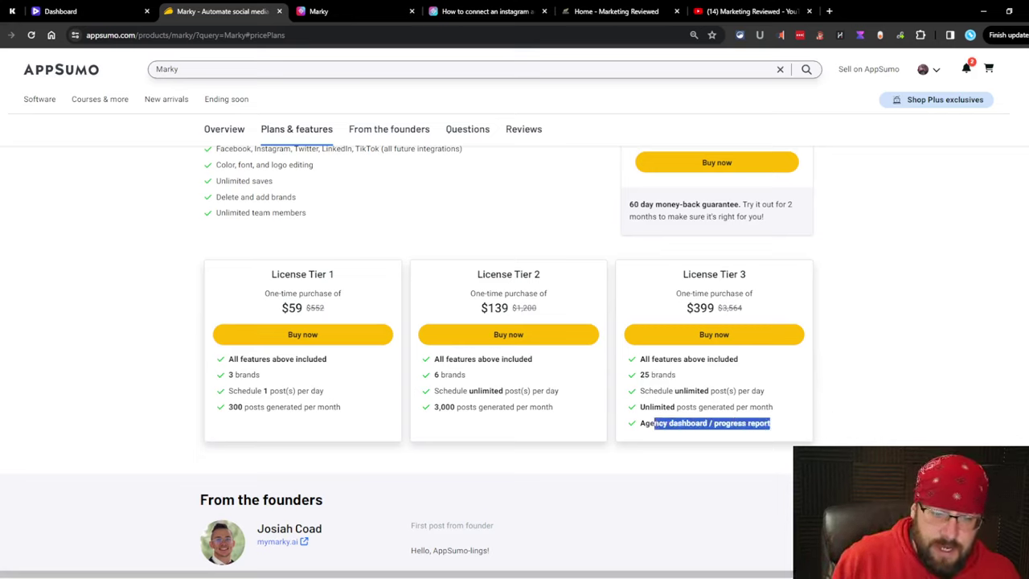
pyautogui.click(864, 429)
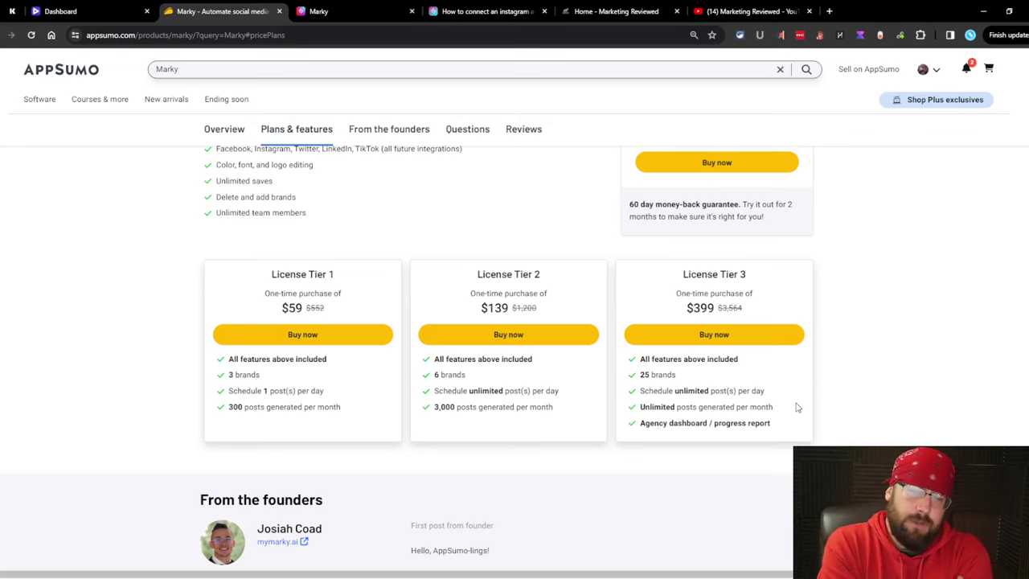
pyautogui.scroll(15, 796, 408)
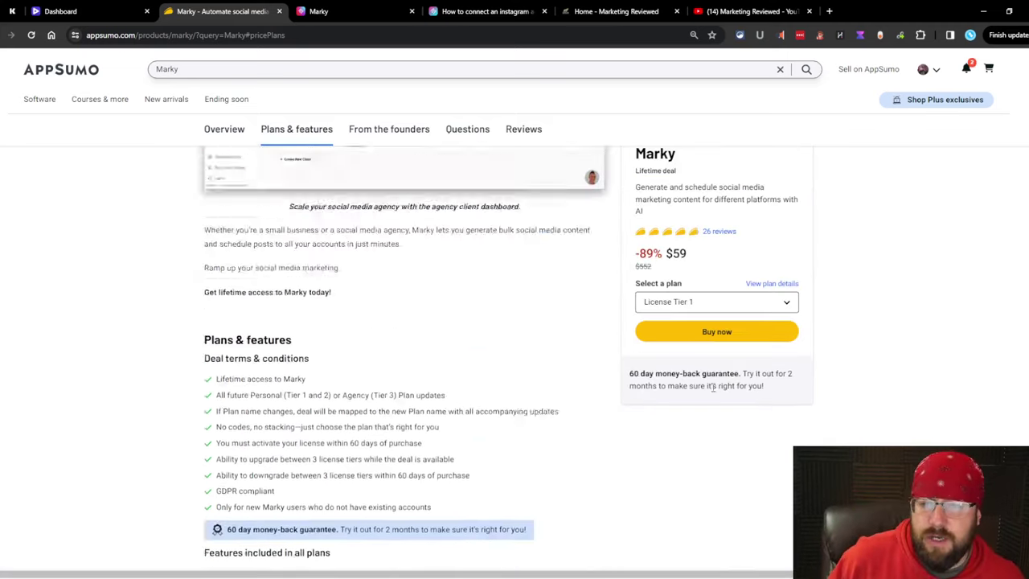
pyautogui.scroll(10, 758, 364)
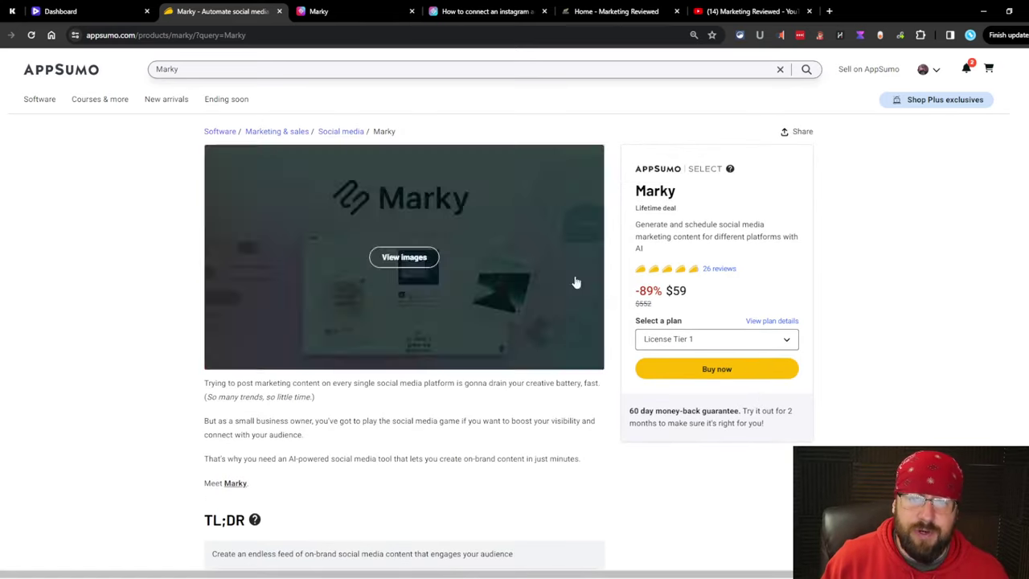
# Return to the Marky app and bring up the generated Posts feed.
pyautogui.click(330, 11)
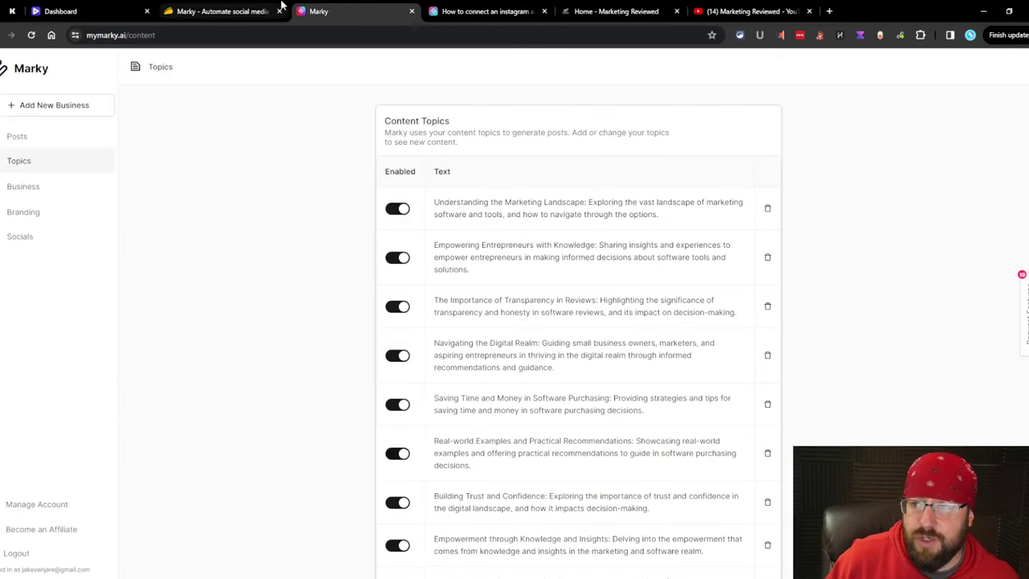
pyautogui.click(463, 9)
pyautogui.click(377, 8)
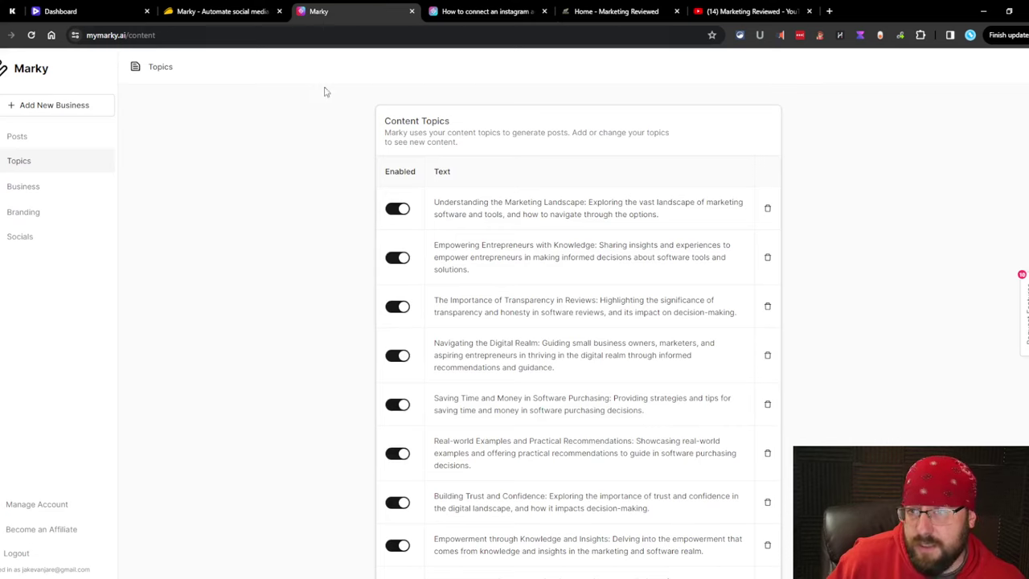
pyautogui.click(16, 136)
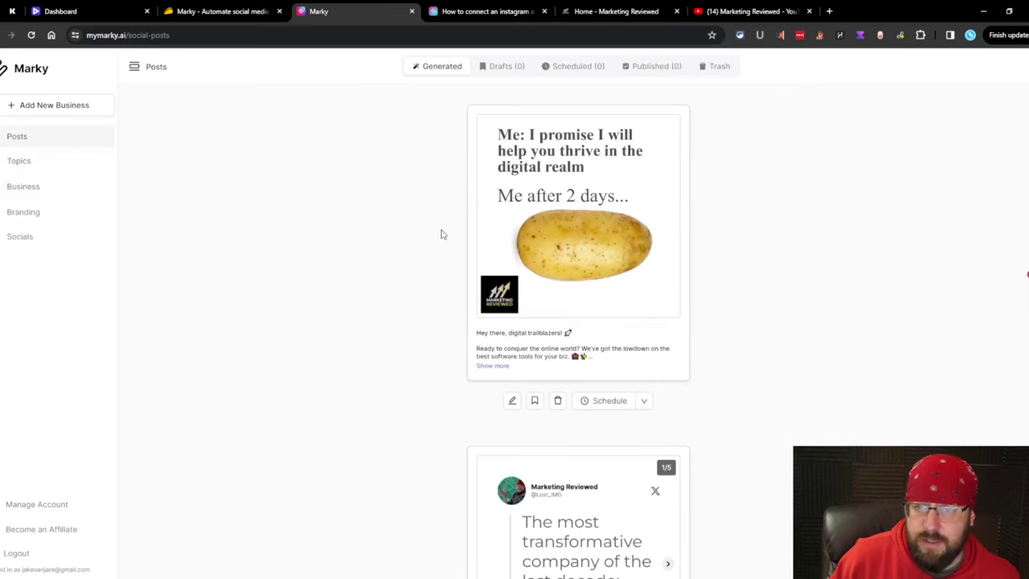
pyautogui.scroll(-5, 365, 234)
pyautogui.scroll(4, 366, 234)
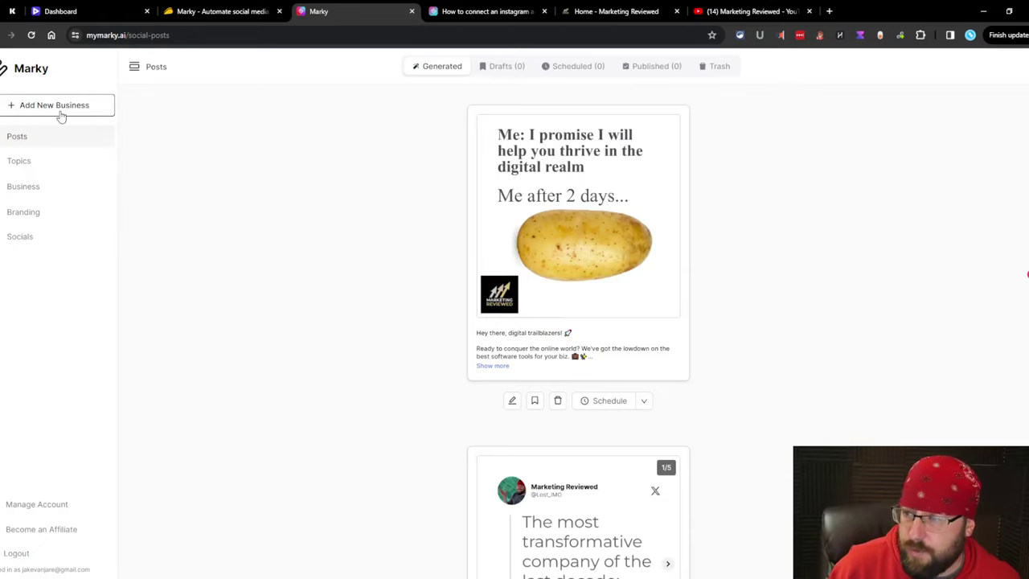
# Add a new business, then switch to Marketing Reviewed and back to WinesUncovered.
pyautogui.click(63, 112)
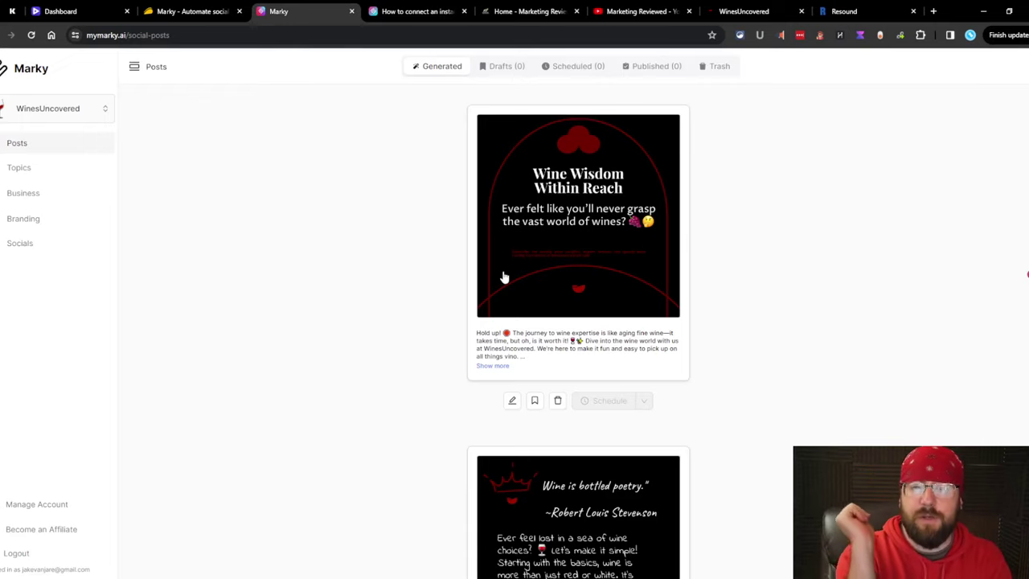
pyautogui.click(100, 108)
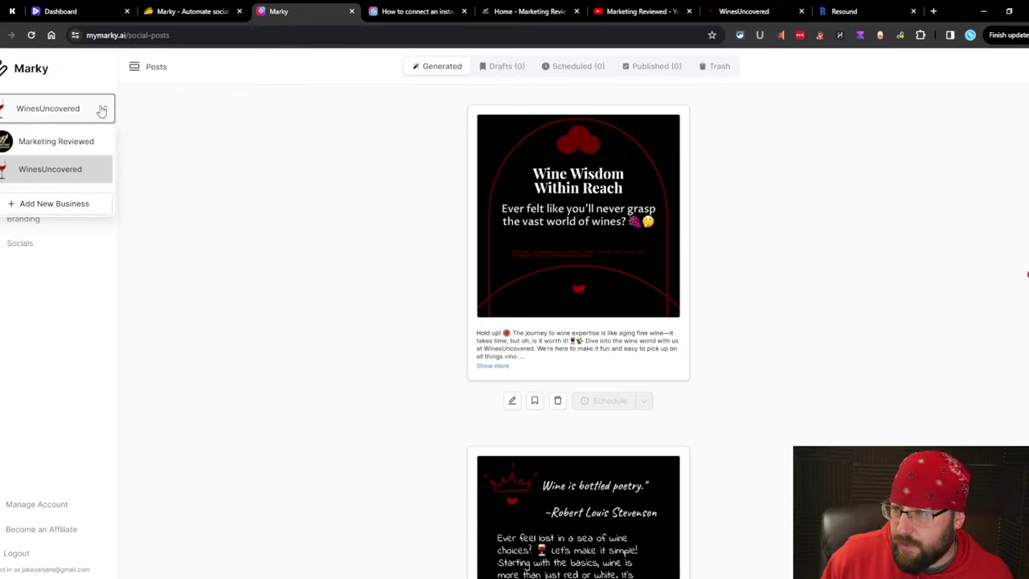
pyautogui.click(95, 141)
pyautogui.click(94, 115)
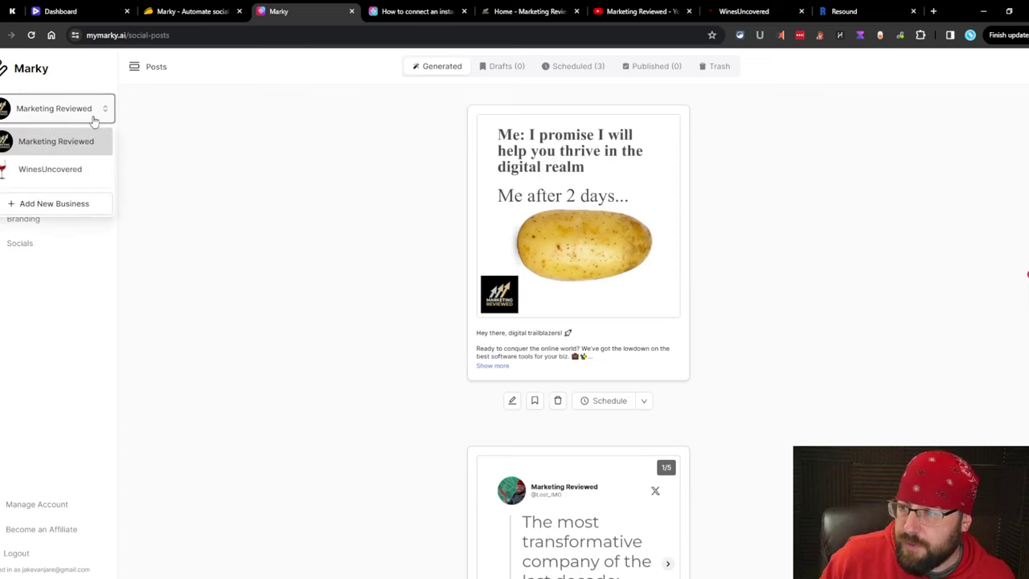
pyautogui.click(74, 170)
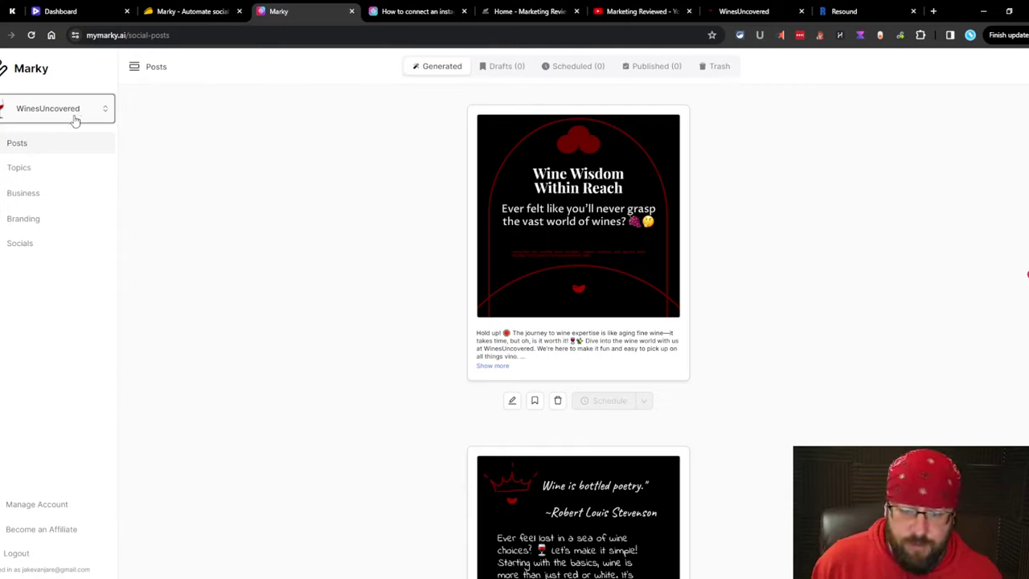
# Review WinesUncovered's business summary and content topics, then return to its generated posts feed.
pyautogui.scroll(-8, 289, 275)
pyautogui.scroll(2, 284, 262)
pyautogui.scroll(-5, 276, 284)
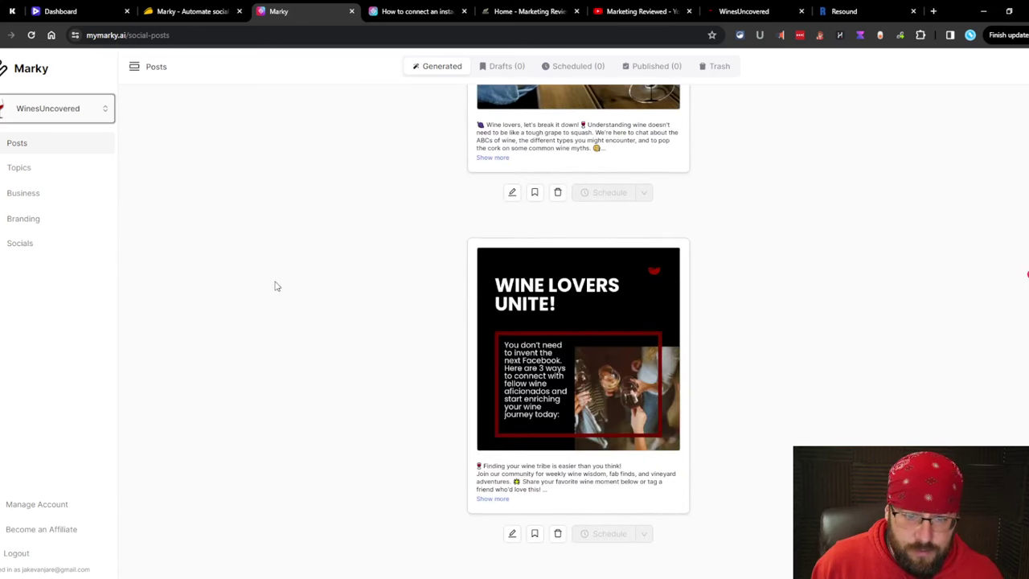
pyautogui.scroll(5, 275, 284)
pyautogui.click(33, 194)
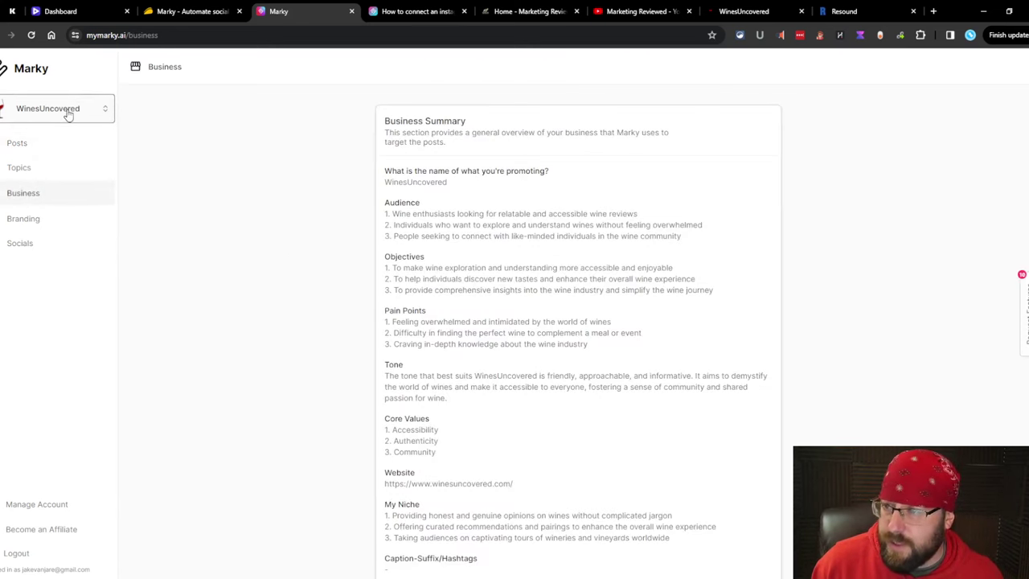
pyautogui.click(37, 165)
pyautogui.click(46, 146)
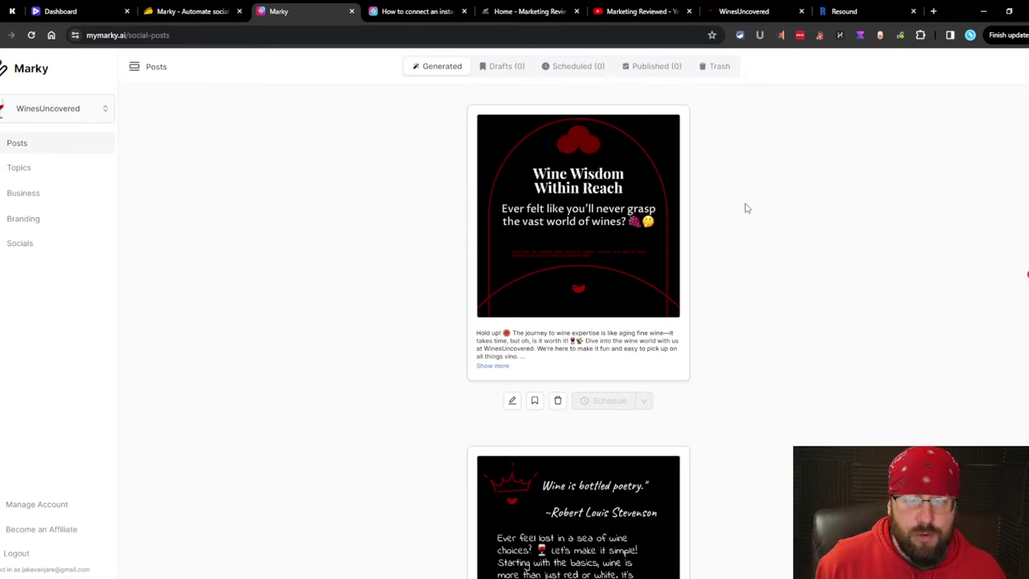
# Compare Marketing Reviewed's and WinesUncovered's posts, ending on WinesUncovered, then view AppSumo's Marky deal.
pyautogui.scroll(-3, 740, 206)
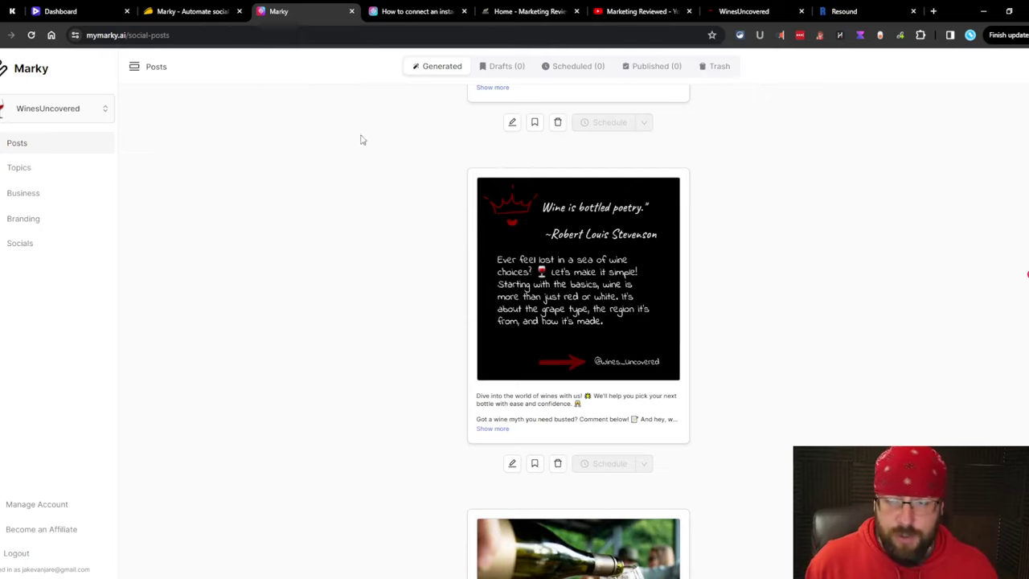
pyautogui.click(103, 119)
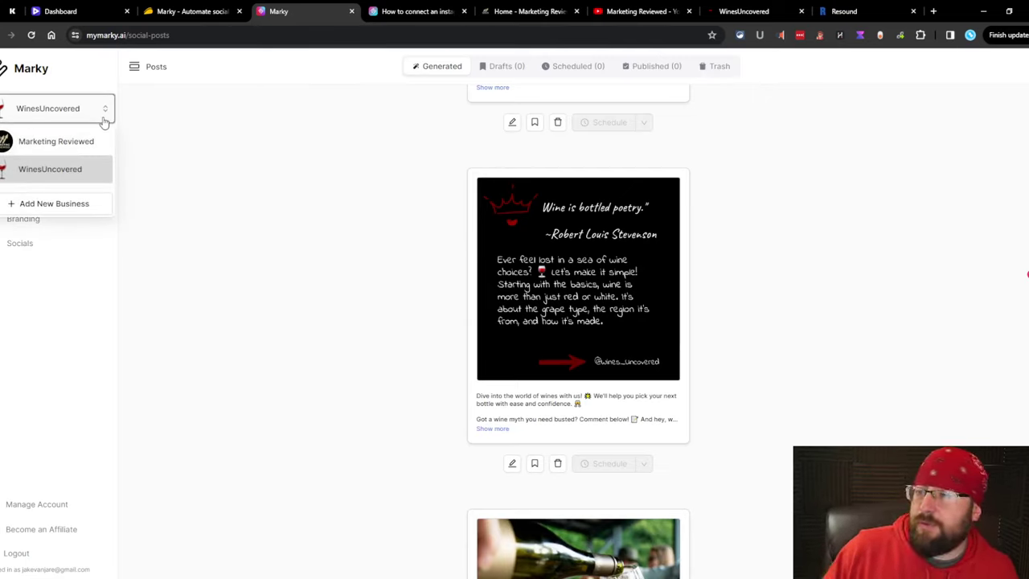
pyautogui.click(80, 142)
pyautogui.click(64, 108)
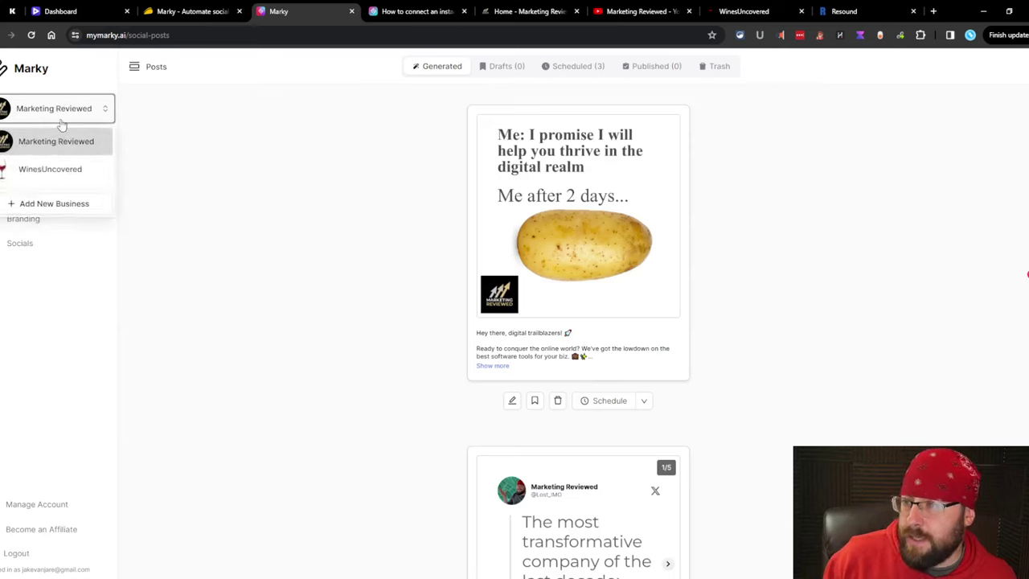
pyautogui.click(53, 170)
pyautogui.click(85, 112)
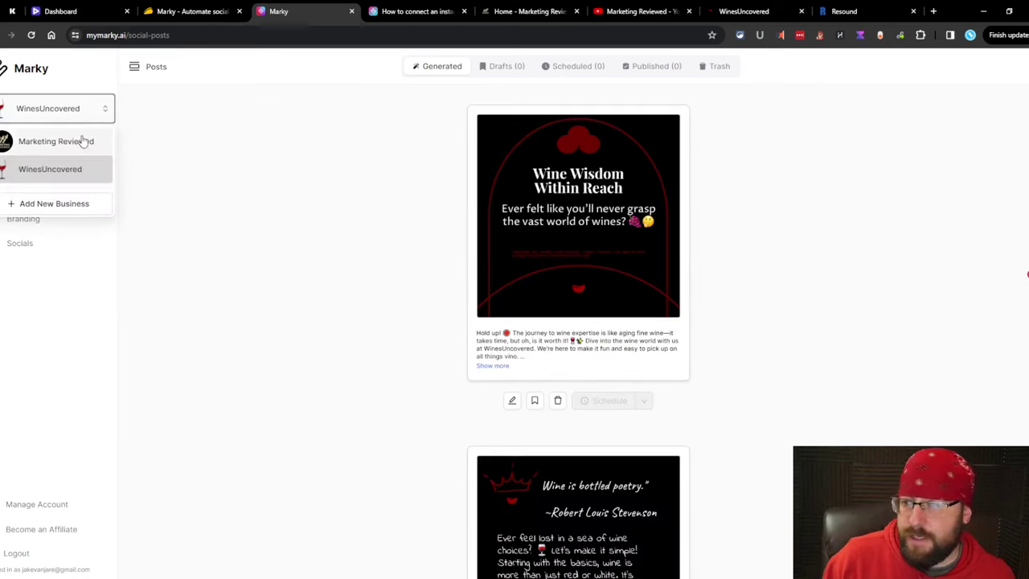
pyautogui.click(84, 143)
pyautogui.click(55, 111)
pyautogui.click(61, 170)
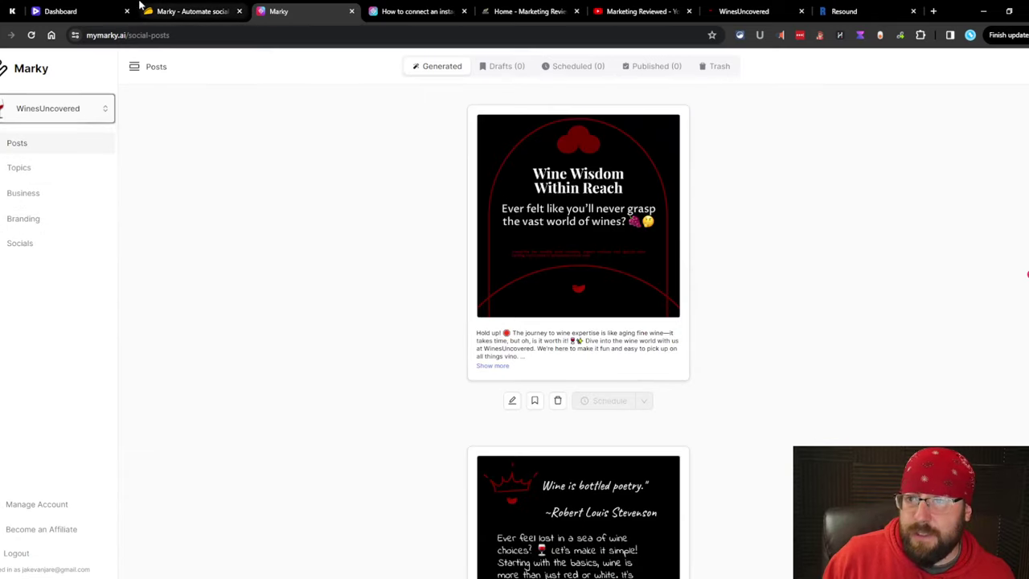
pyautogui.click(193, 12)
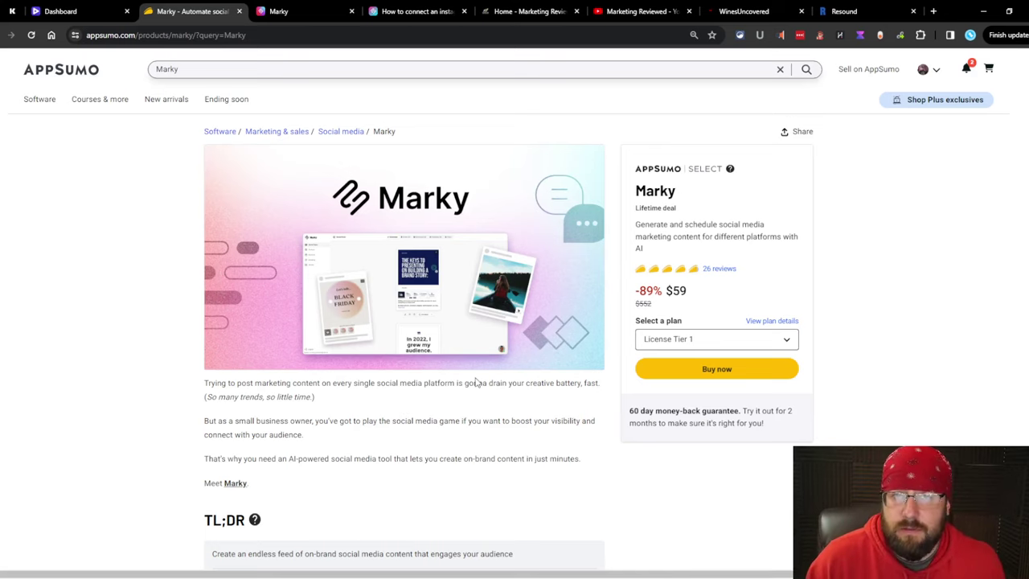
# Scroll to Plans & features on AppSumo and highlight the License Tier 3 features.
pyautogui.scroll(-10, 477, 383)
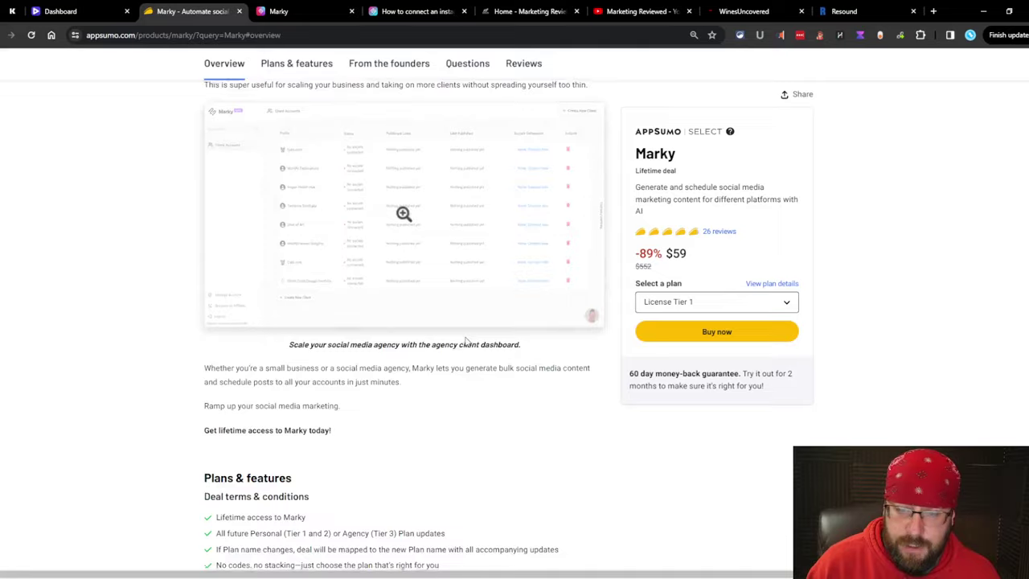
pyautogui.scroll(-10, 465, 341)
pyautogui.scroll(4, 460, 353)
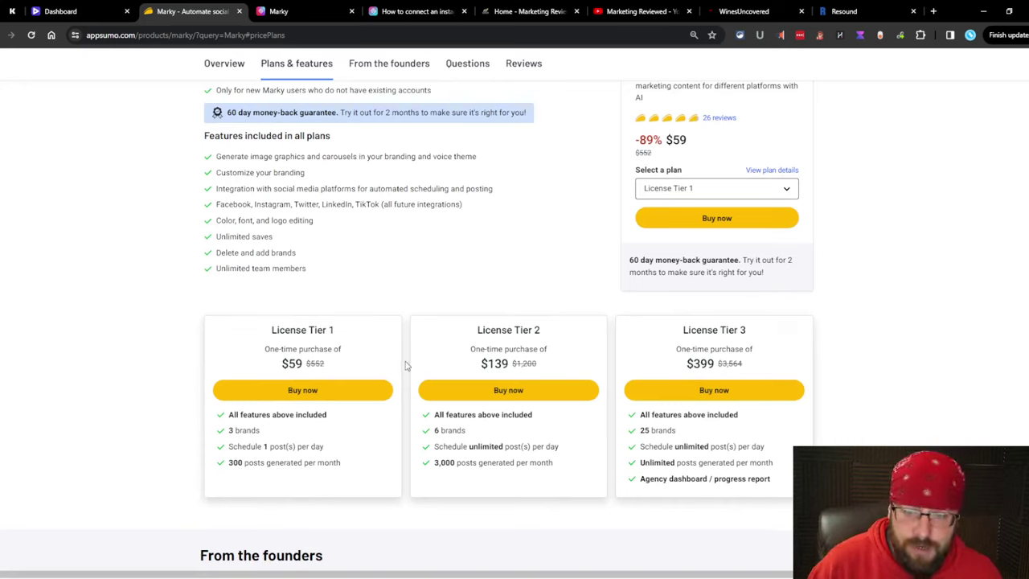
pyautogui.moveTo(609, 331)
pyautogui.mouseDown()
pyautogui.moveTo(809, 416)
pyautogui.moveTo(801, 481)
pyautogui.mouseUp()
pyautogui.click(885, 424)
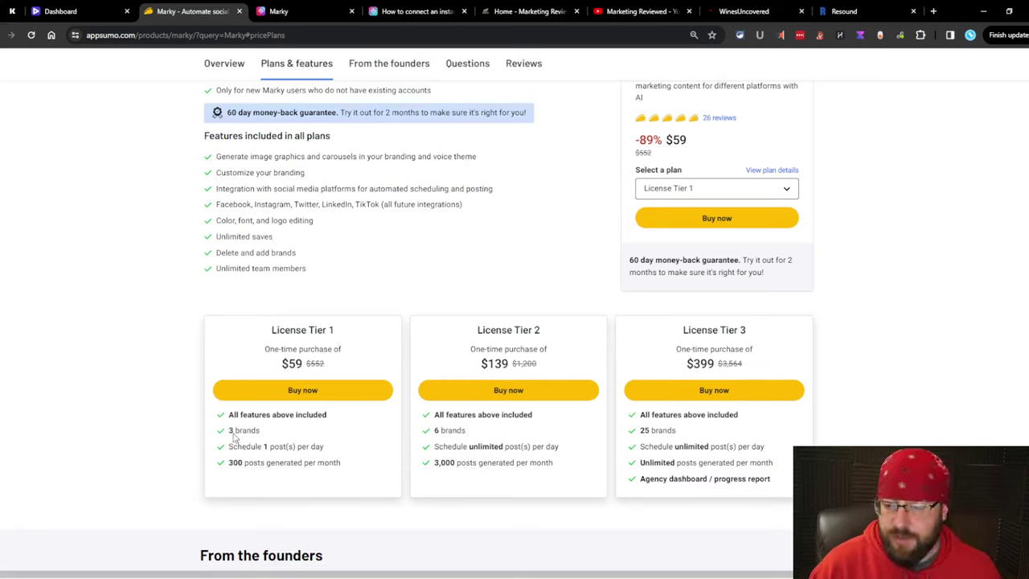
# Highlight the License Tier 1 and Tier 2 headings and Tier 2's 3,000 posts per month.
pyautogui.moveTo(347, 343); pyautogui.dragTo(207, 323)
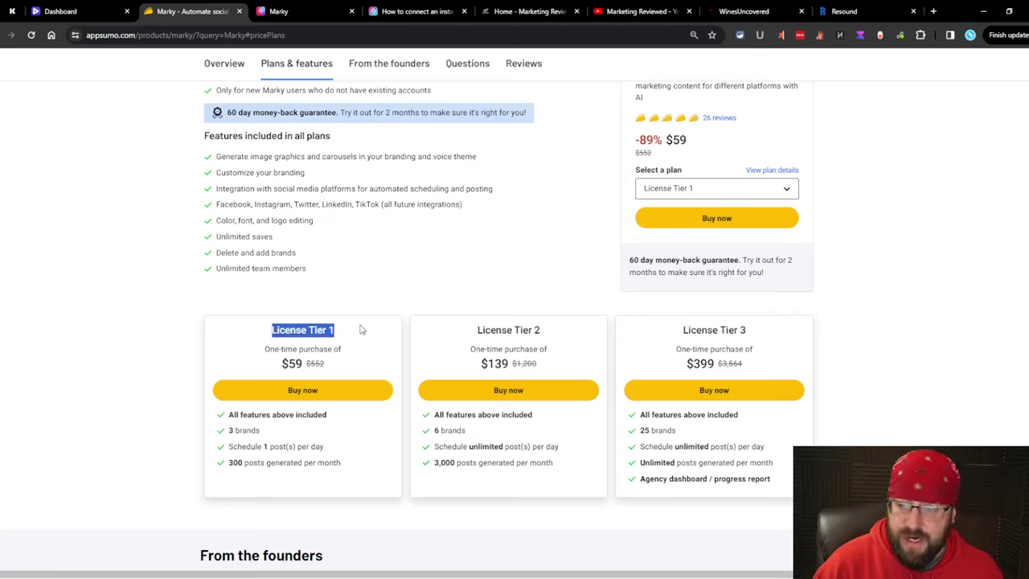
pyautogui.click(367, 296)
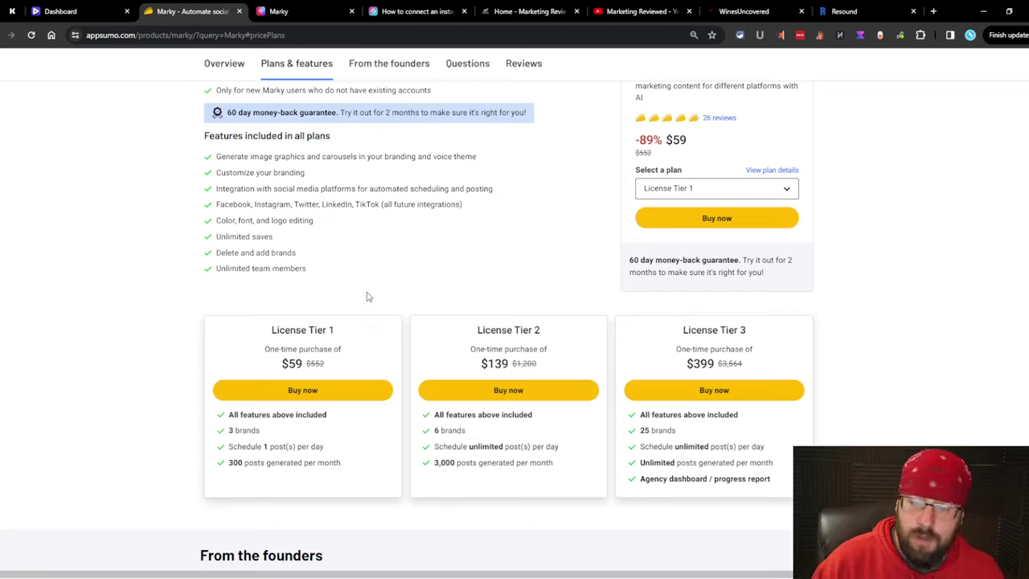
pyautogui.moveTo(547, 333); pyautogui.dragTo(431, 324)
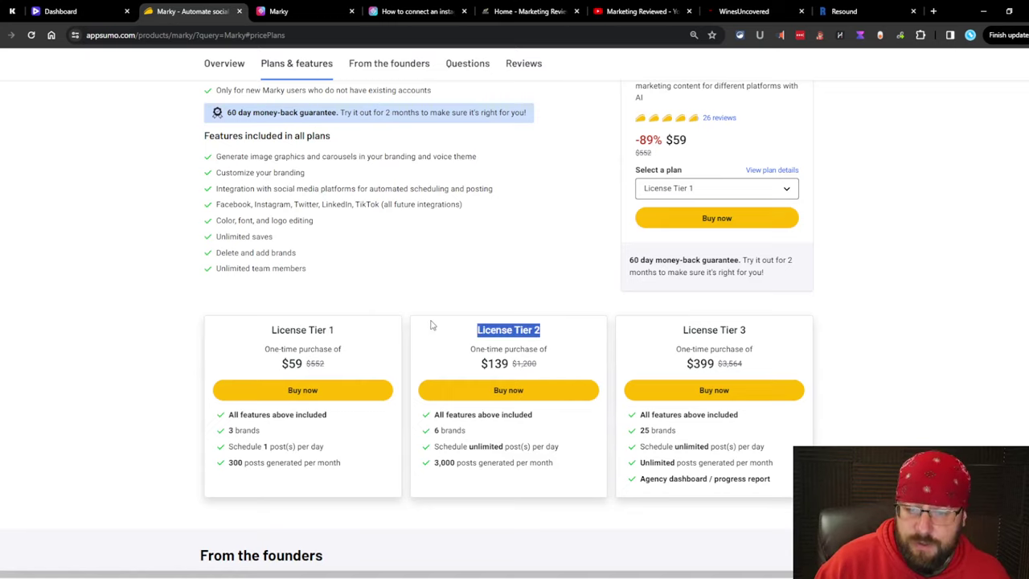
pyautogui.click(547, 483)
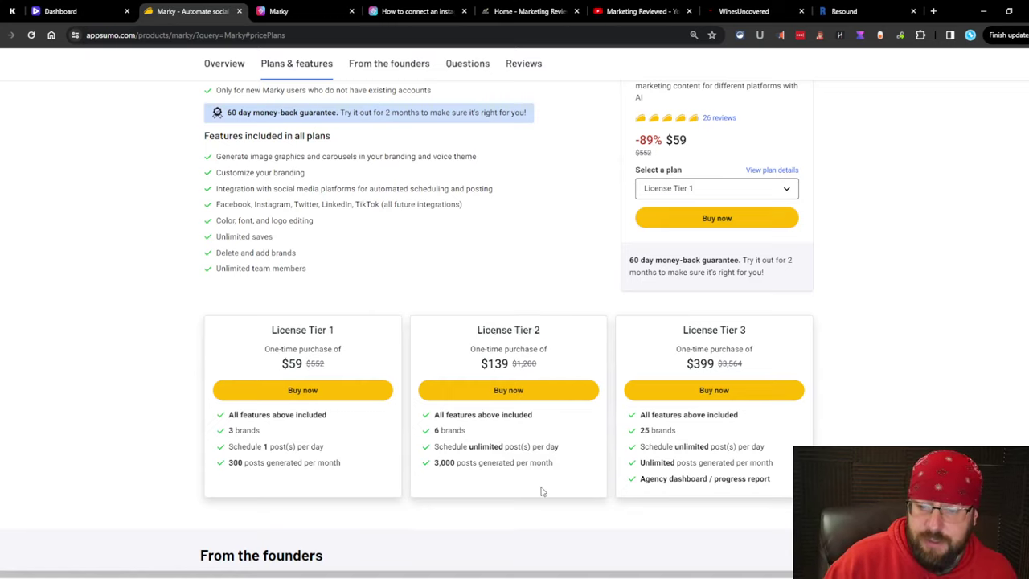
pyautogui.moveTo(595, 475)
pyautogui.mouseDown()
pyautogui.moveTo(367, 476)
pyautogui.moveTo(510, 471)
pyautogui.mouseUp()
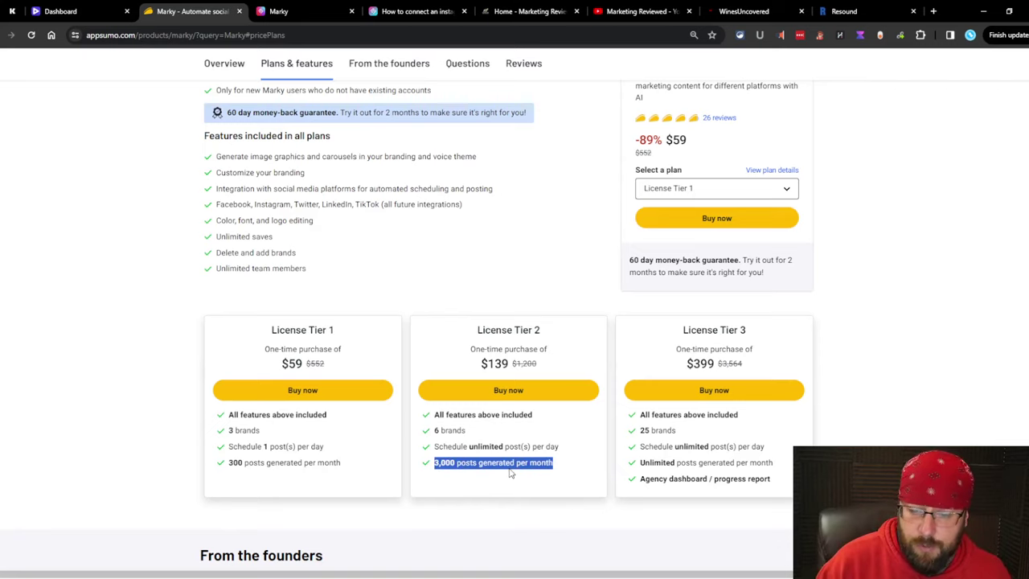
pyautogui.click(521, 474)
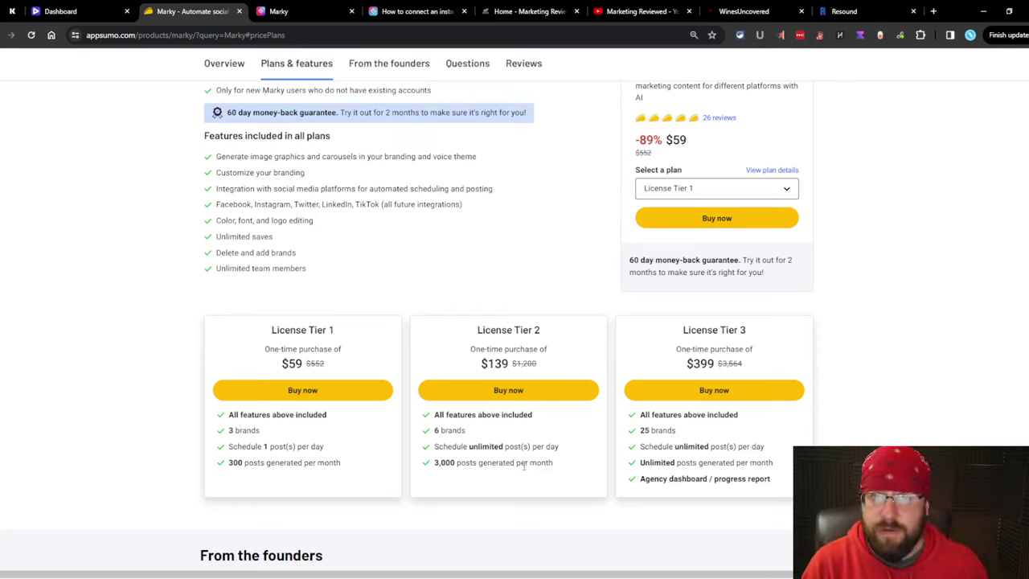
# In Marky, view WinesUncovered's Business settings and content topics.
pyautogui.click(290, 11)
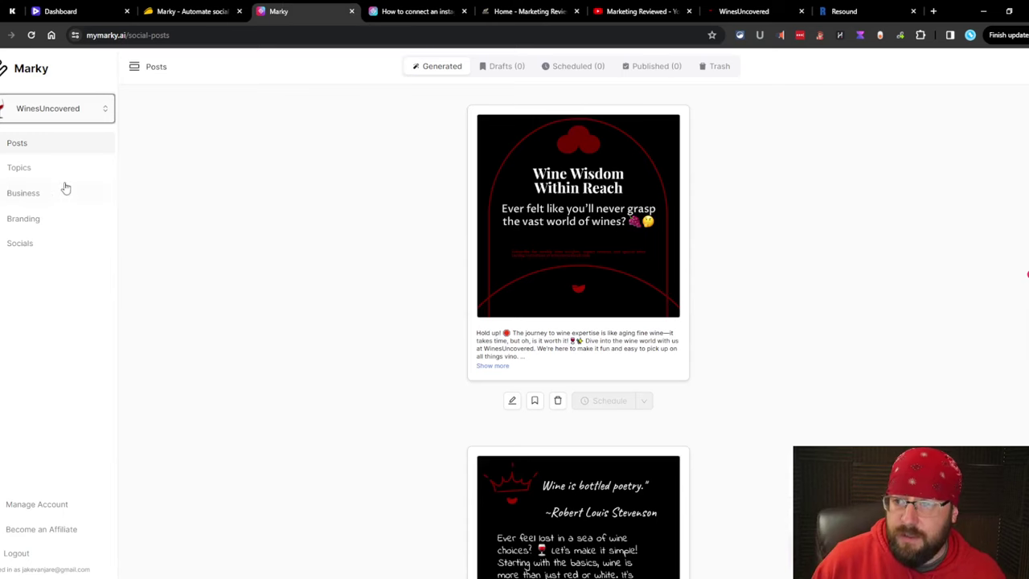
pyautogui.click(41, 192)
pyautogui.click(36, 174)
pyautogui.scroll(-3, 724, 227)
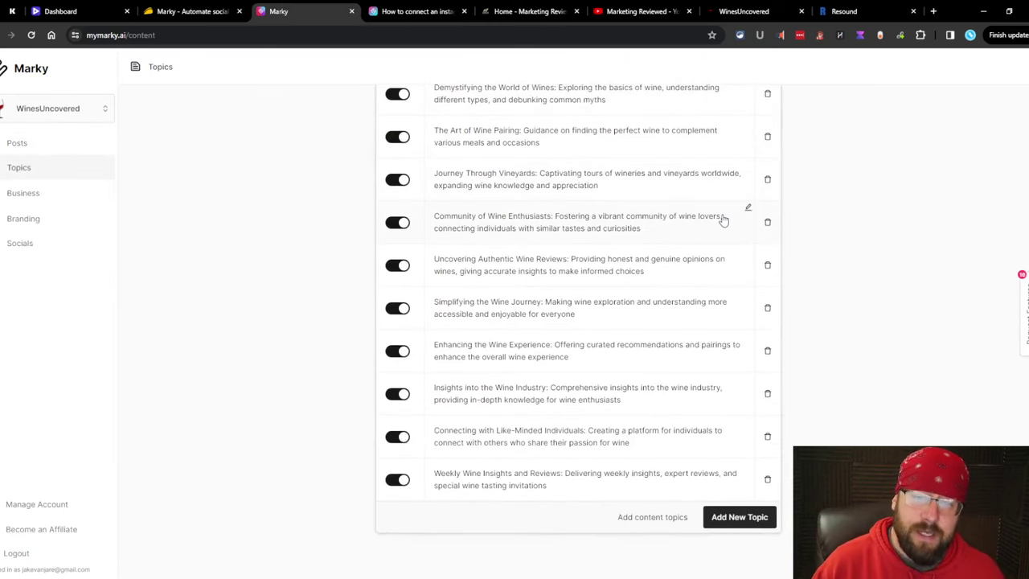
pyautogui.scroll(3, 705, 214)
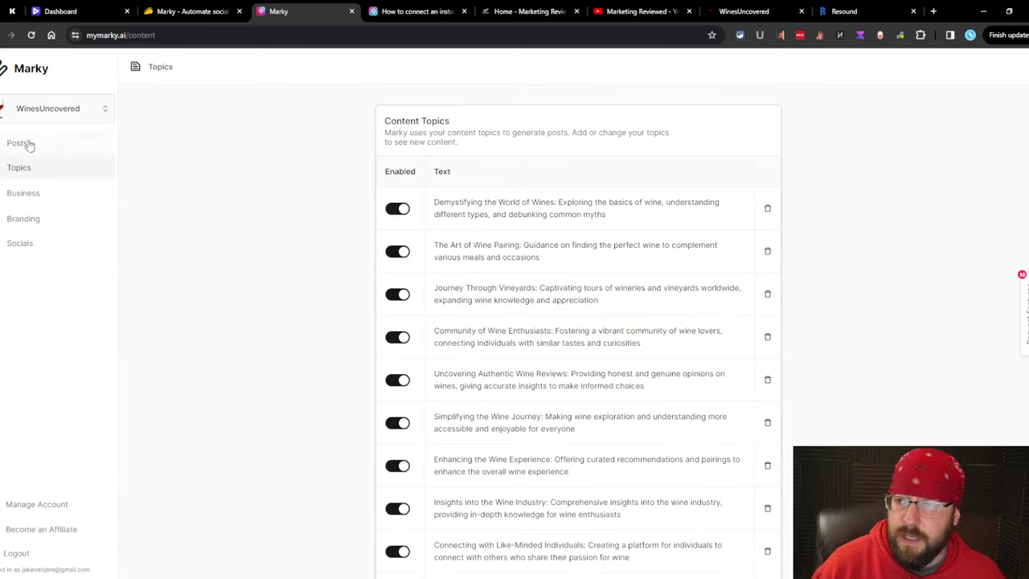
# Switch the active brand to Marketing Reviewed and return to AppSumo's license tiers.
pyautogui.click(32, 108)
pyautogui.click(36, 166)
pyautogui.click(69, 108)
pyautogui.click(51, 140)
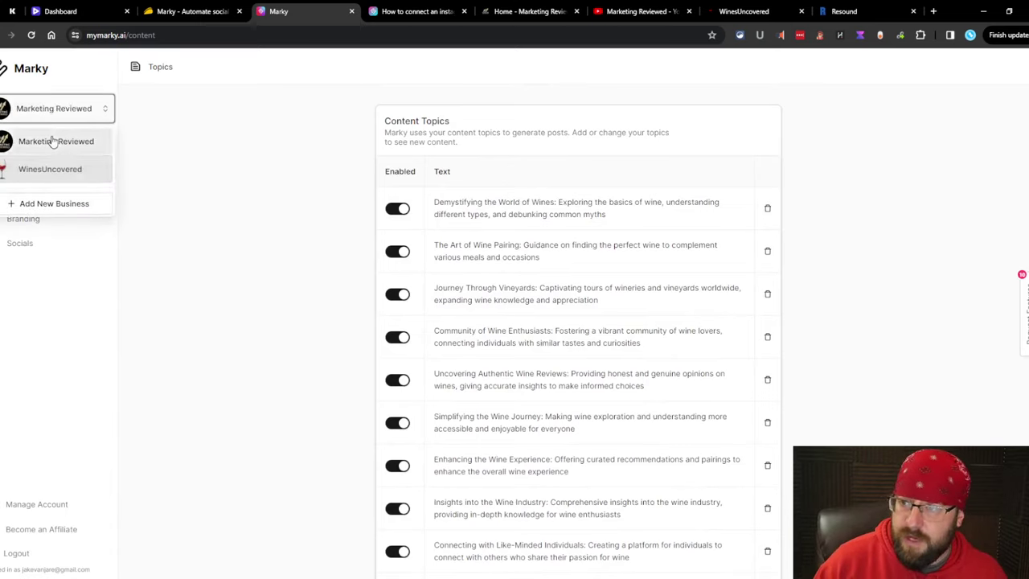
pyautogui.click(194, 12)
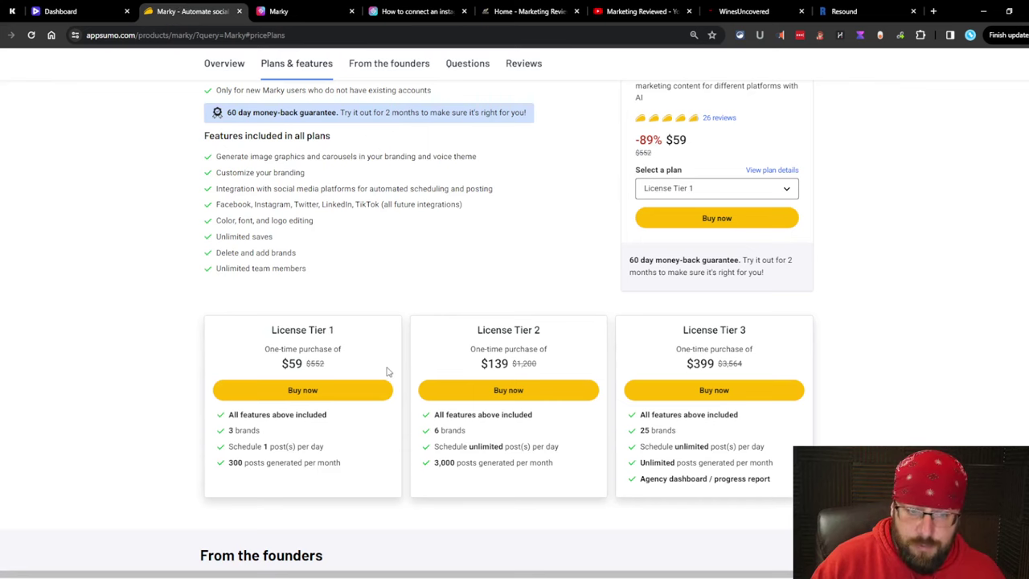
pyautogui.scroll(-1, 390, 369)
pyautogui.scroll(2, 483, 334)
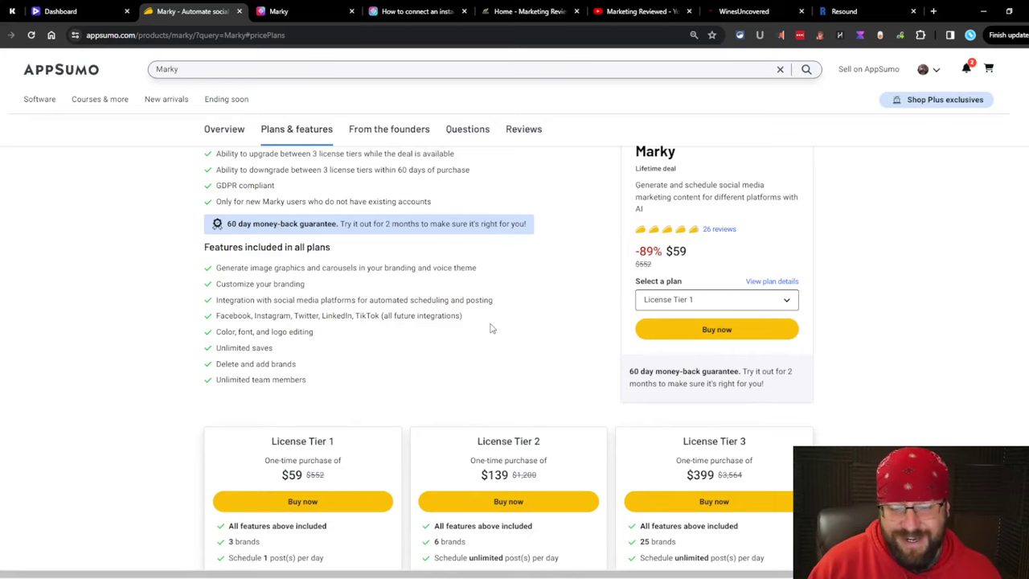
pyautogui.scroll(-1, 505, 321)
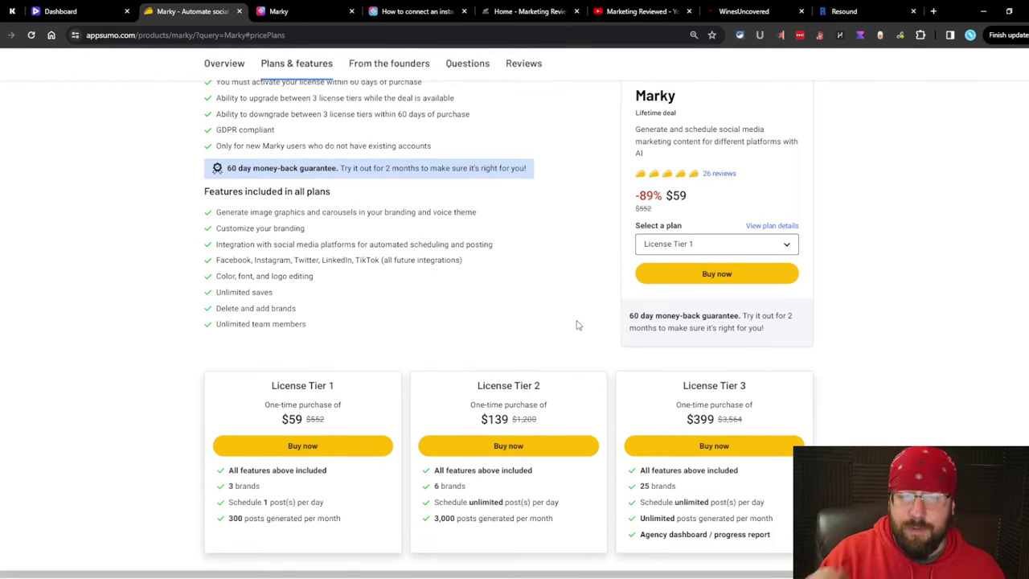
pyautogui.scroll(-2, 617, 317)
pyautogui.scroll(-5, 648, 378)
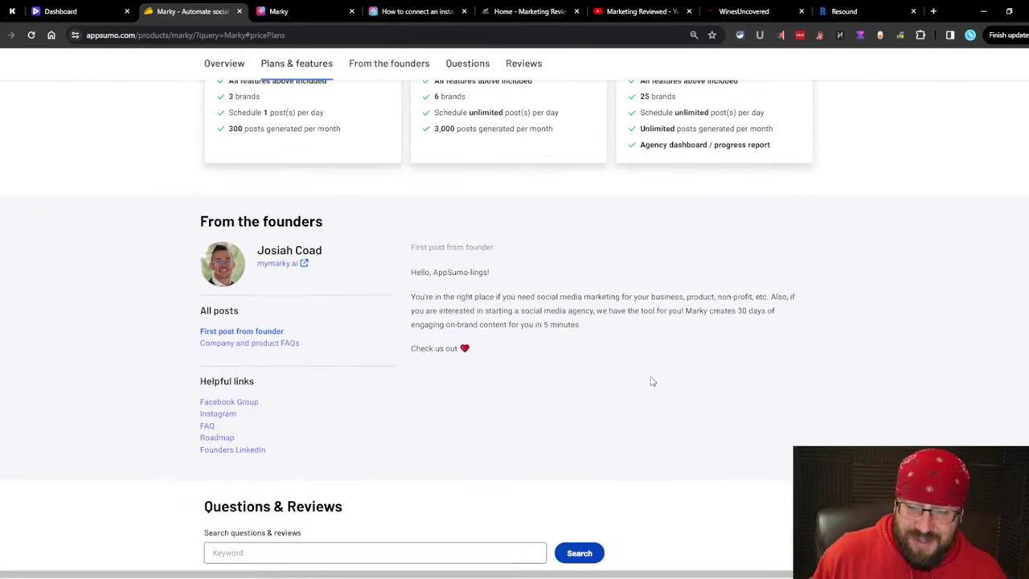
pyautogui.scroll(15, 659, 402)
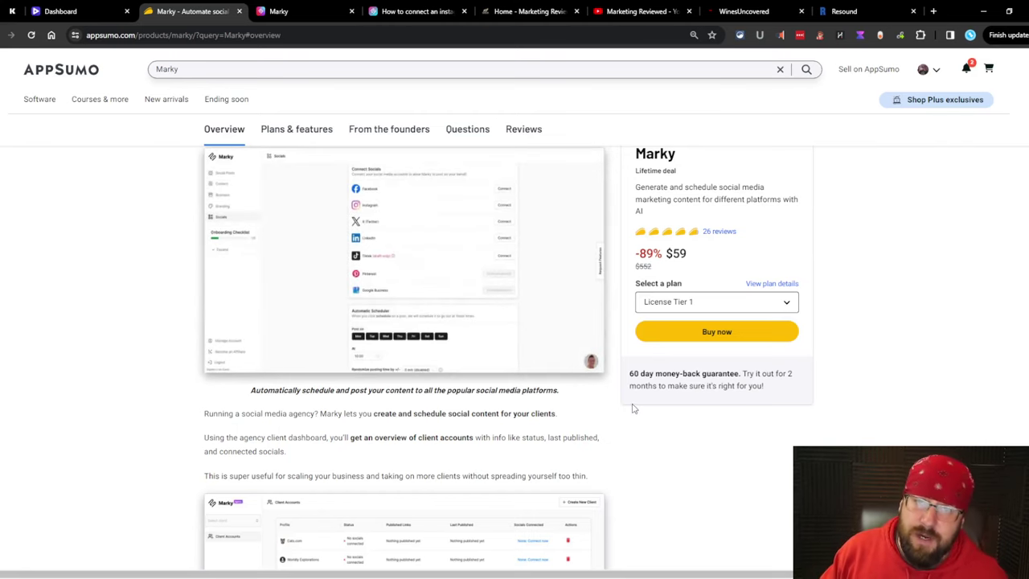
pyautogui.scroll(10, 633, 409)
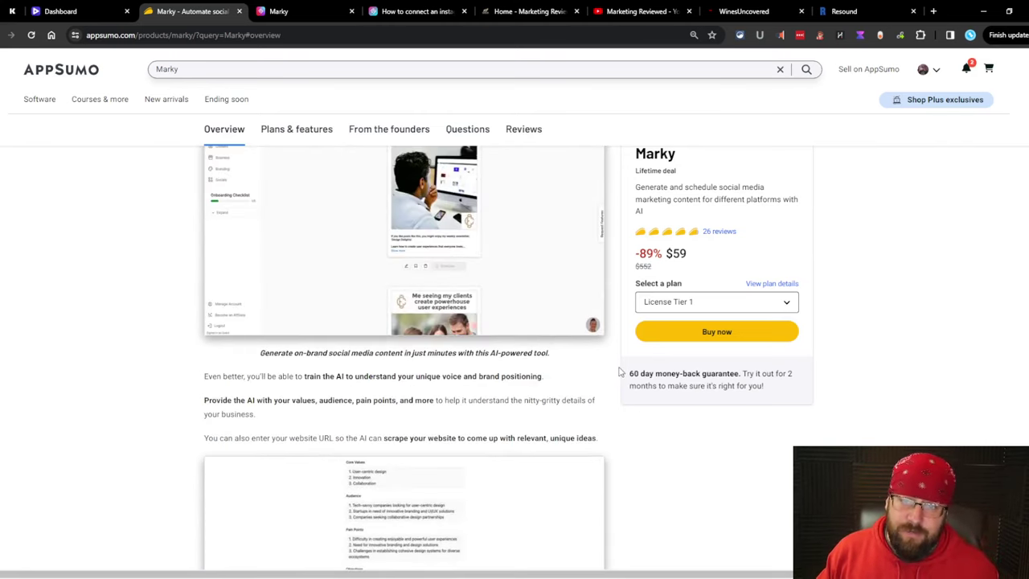
pyautogui.scroll(10, 607, 370)
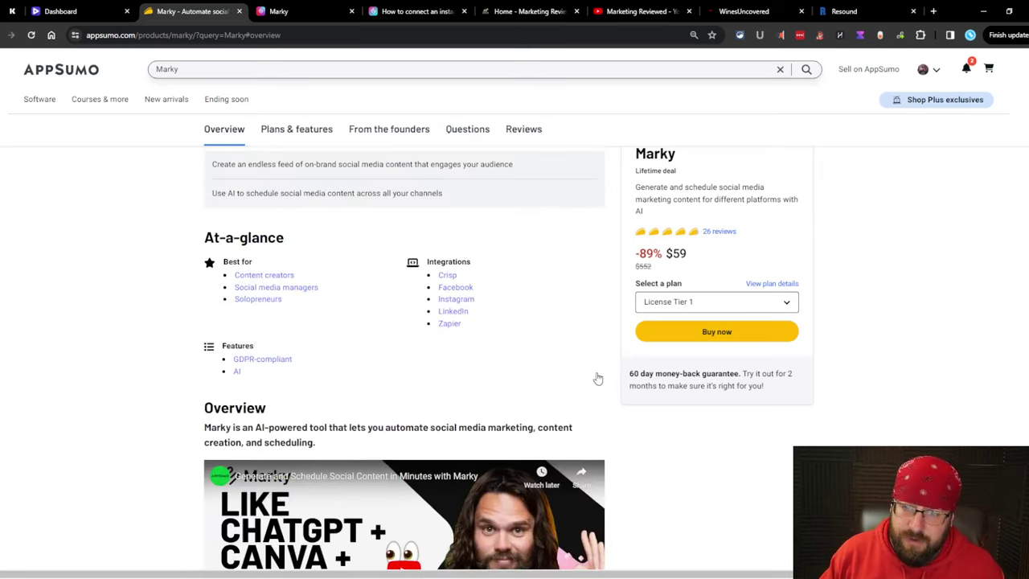
pyautogui.scroll(5, 598, 361)
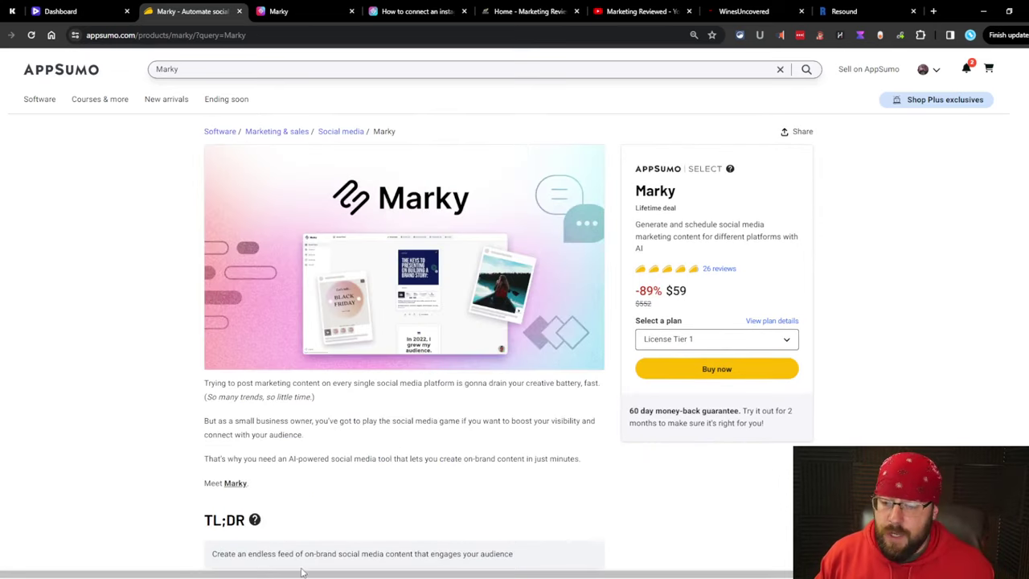